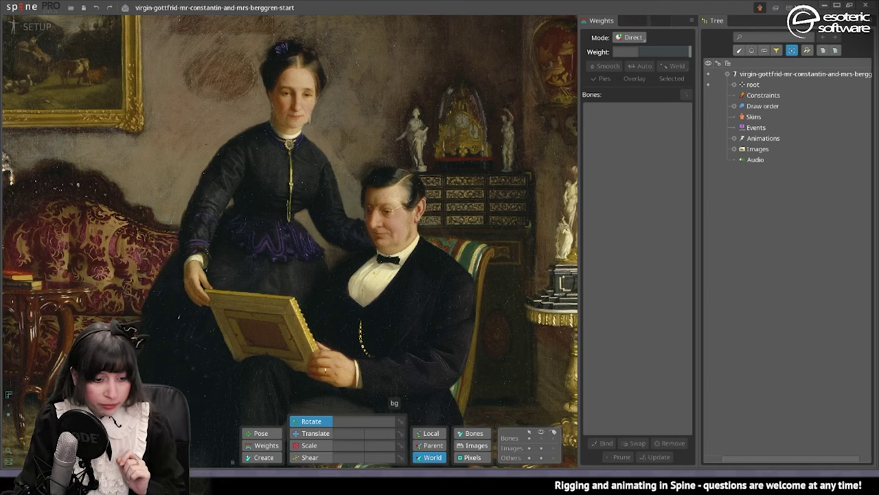
# Step: Translate the woman's image sideways to check the painted background behind her, and undo the move
pyautogui.click(393, 219)
pyautogui.scroll(3, 392, 218)
pyautogui.scroll(2, 392, 219)
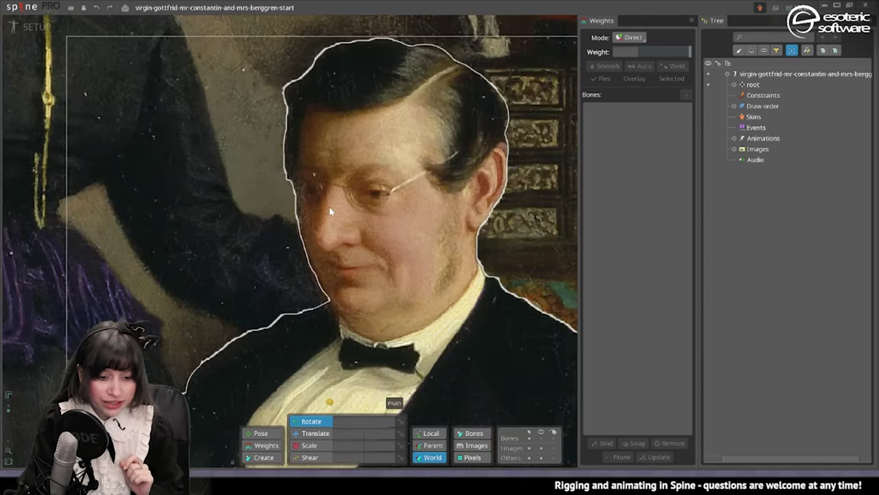
pyautogui.click(330, 207)
pyautogui.scroll(-5, 251, 208)
pyautogui.click(249, 208)
pyautogui.press('t')
pyautogui.moveTo(172, 160); pyautogui.dragTo(421, 160)
pyautogui.moveTo(436, 194); pyautogui.dragTo(392, 194)
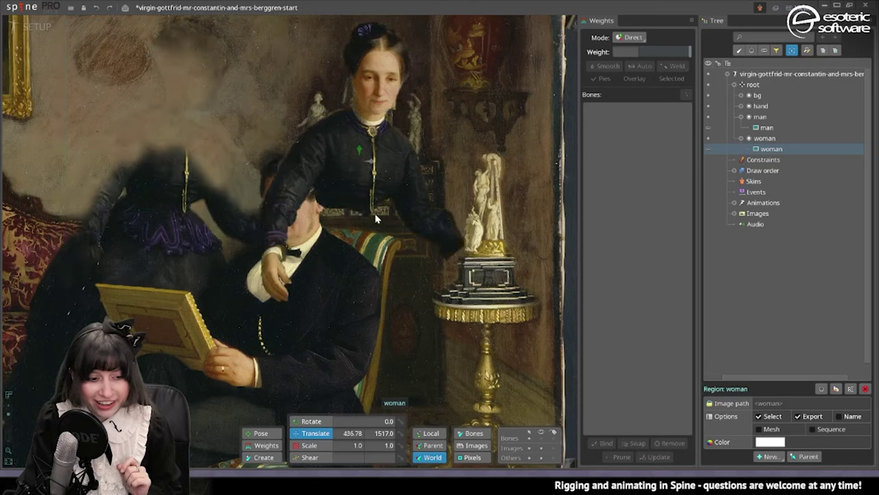
pyautogui.scroll(5, 207, 132)
pyautogui.scroll(-5, 190, 282)
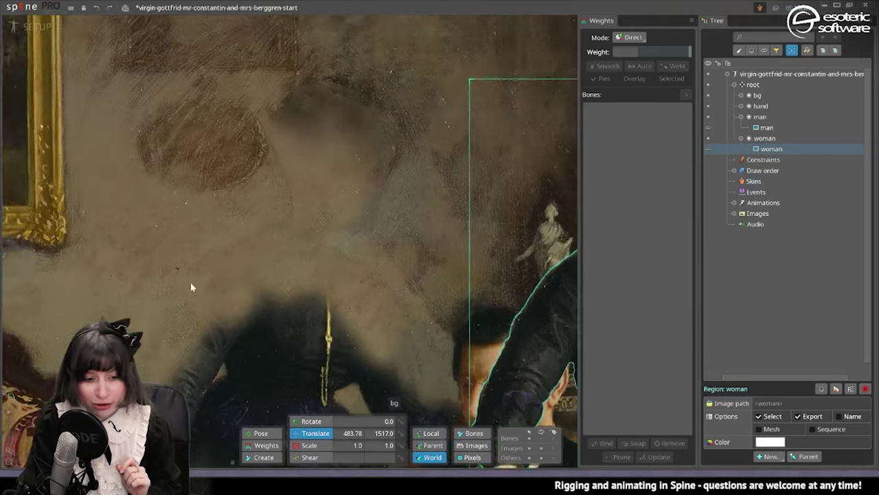
pyautogui.hotkey('ctrl', 'z')
pyautogui.hotkey('ctrl', 'z')
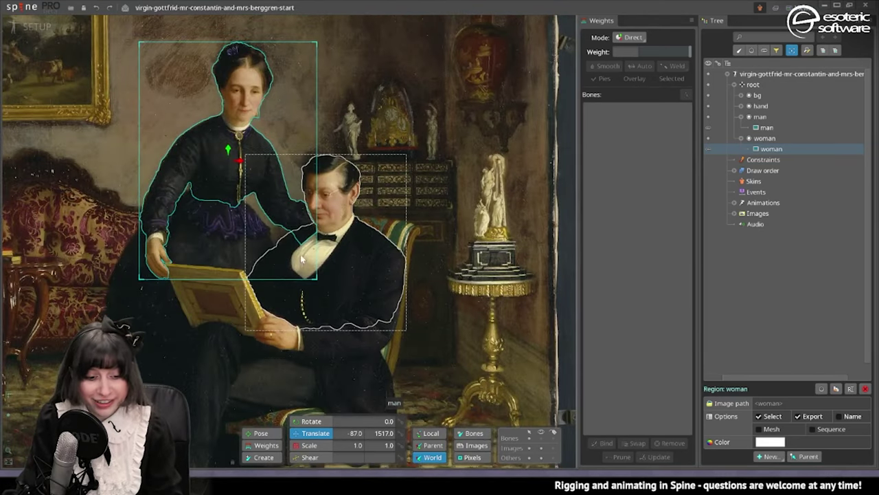
# Step: Examine the outlines of the man and woman images and the rest of the painting around them
pyautogui.click(351, 255)
pyautogui.scroll(2, 279, 201)
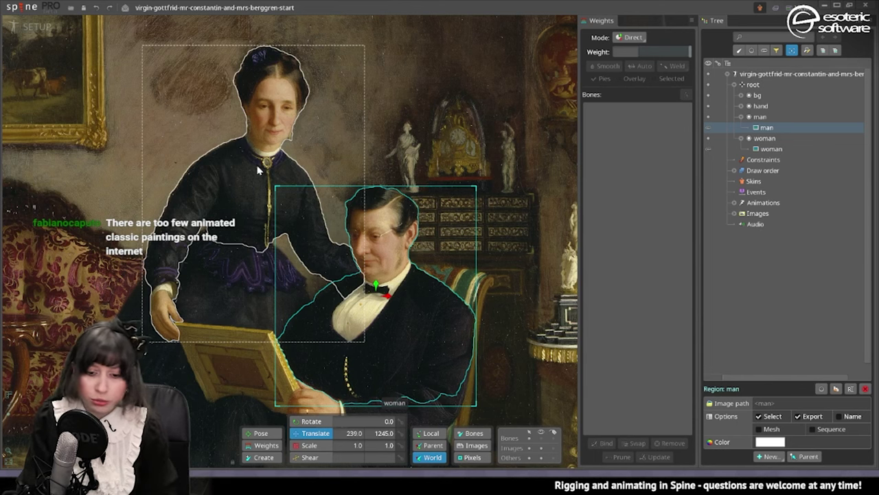
pyautogui.press('space')
pyautogui.scroll(-4, 375, 197)
pyautogui.moveTo(373, 195); pyautogui.dragTo(362, 67)
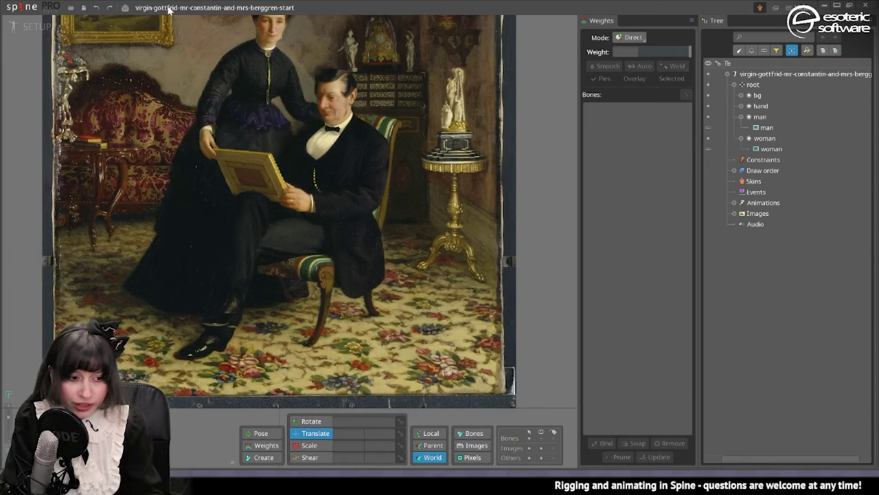
pyautogui.scroll(2, 261, 98)
pyautogui.moveTo(268, 98)
pyautogui.mouseDown()
pyautogui.moveTo(308, 179)
pyautogui.moveTo(303, 216)
pyautogui.mouseUp()
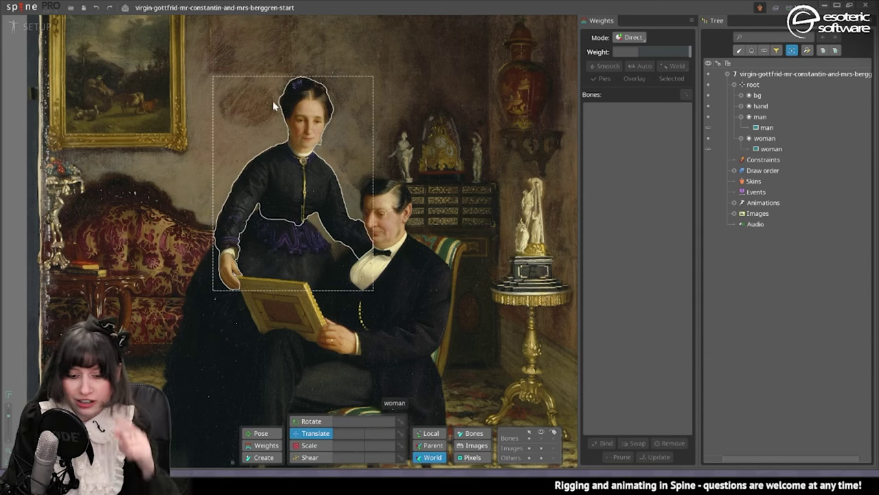
pyautogui.moveTo(330, 172); pyautogui.dragTo(337, 106)
pyautogui.scroll(1, 337, 110)
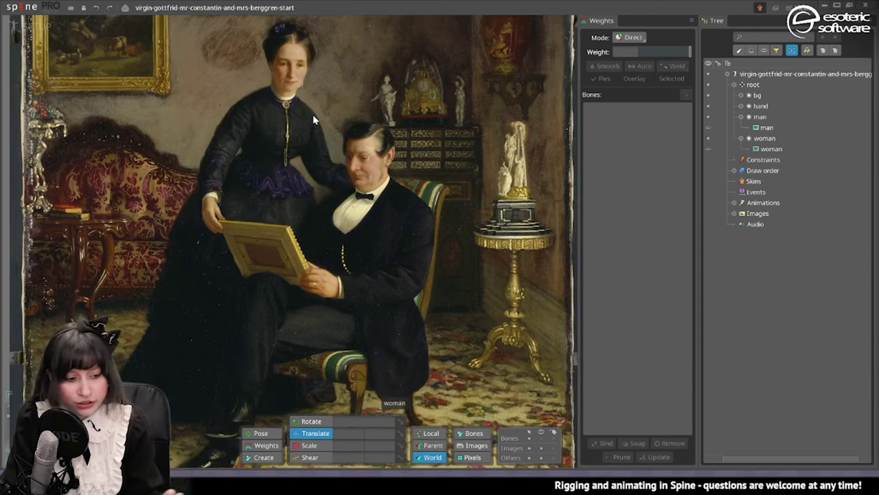
pyautogui.scroll(3, 313, 114)
# Step: Collapse the man and woman slots under the root bone in the hierarchy
pyautogui.click(760, 117)
pyautogui.click(764, 138)
pyautogui.click(761, 106)
pyautogui.click(760, 127)
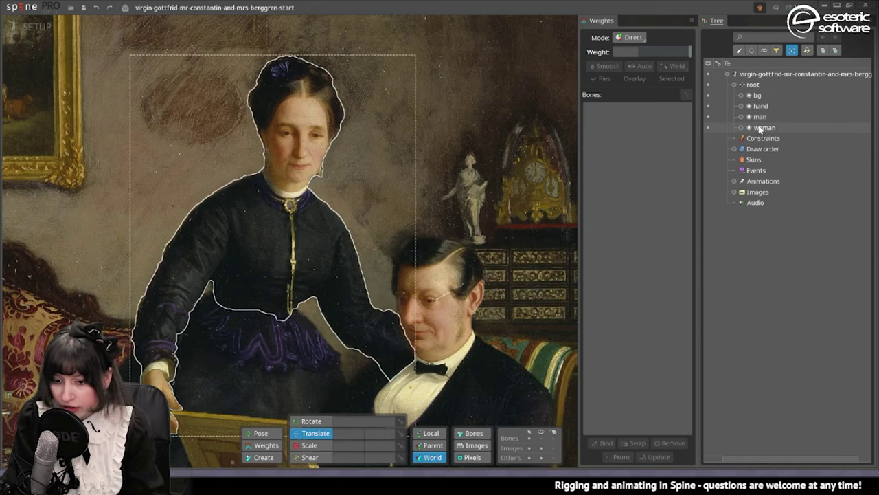
pyautogui.moveTo(620, 416); pyautogui.dragTo(611, 363)
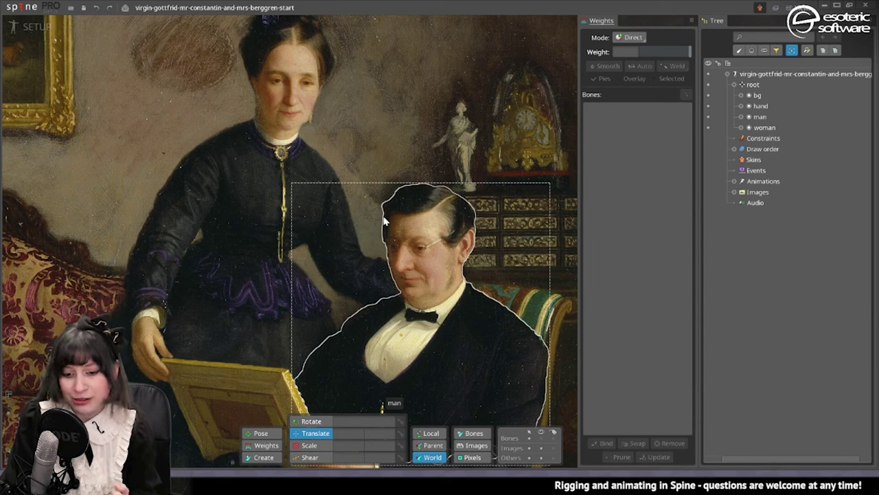
# Step: Activate the Create tool for bones and examine the poses of both figures in the painting
pyautogui.press('Escape')
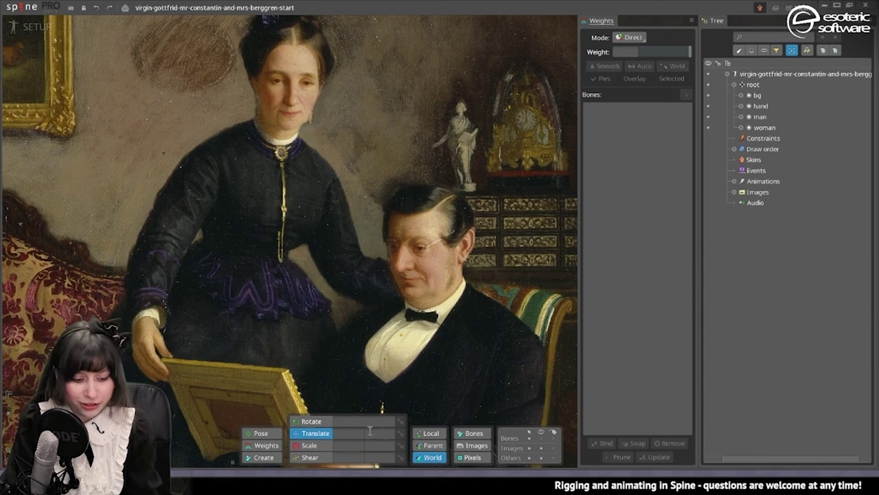
pyautogui.click(271, 459)
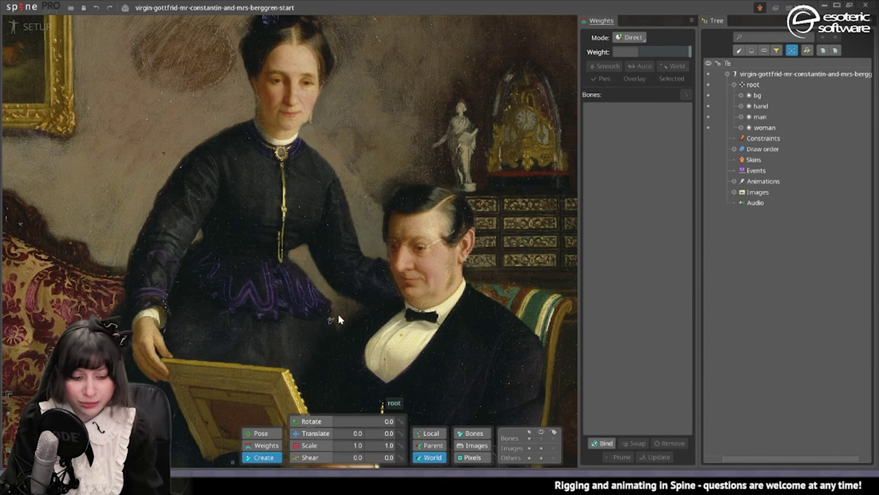
pyautogui.scroll(-4, 276, 340)
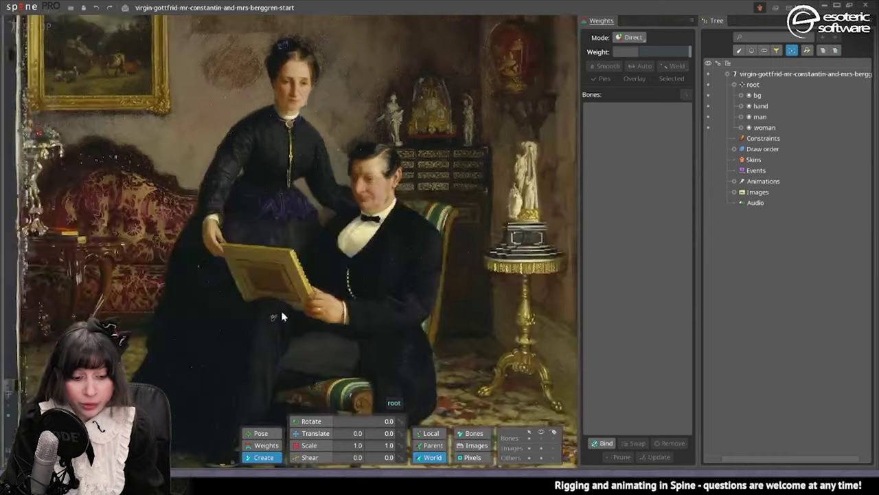
pyautogui.scroll(2, 399, 361)
pyautogui.moveTo(433, 380); pyautogui.dragTo(417, 334)
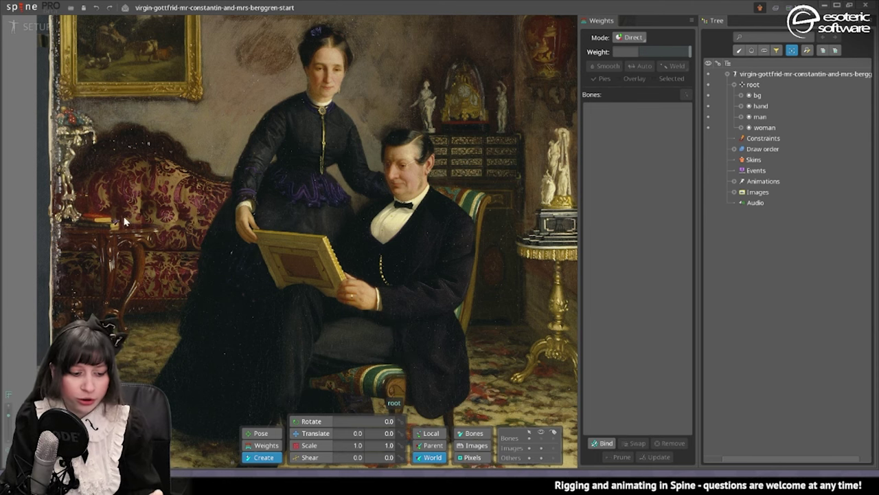
pyautogui.moveTo(459, 278); pyautogui.dragTo(446, 291)
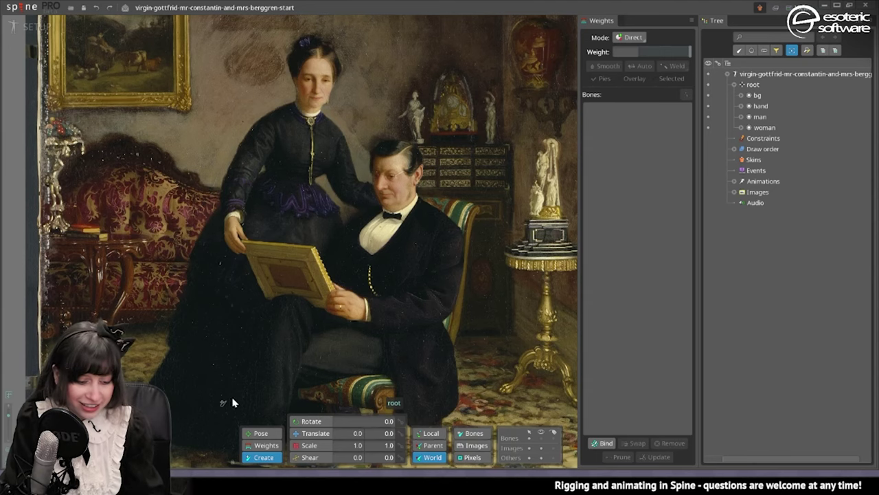
pyautogui.scroll(3, 421, 331)
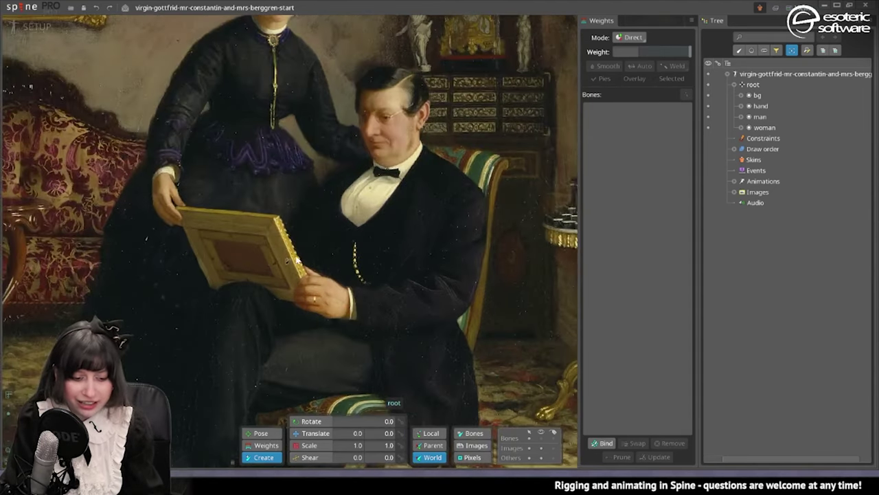
pyautogui.moveTo(234, 142); pyautogui.dragTo(253, 248)
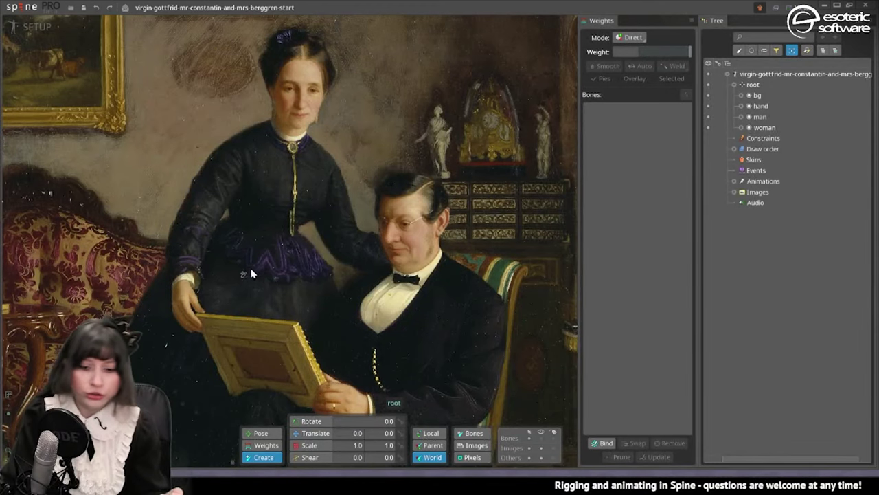
pyautogui.scroll(-1, 245, 273)
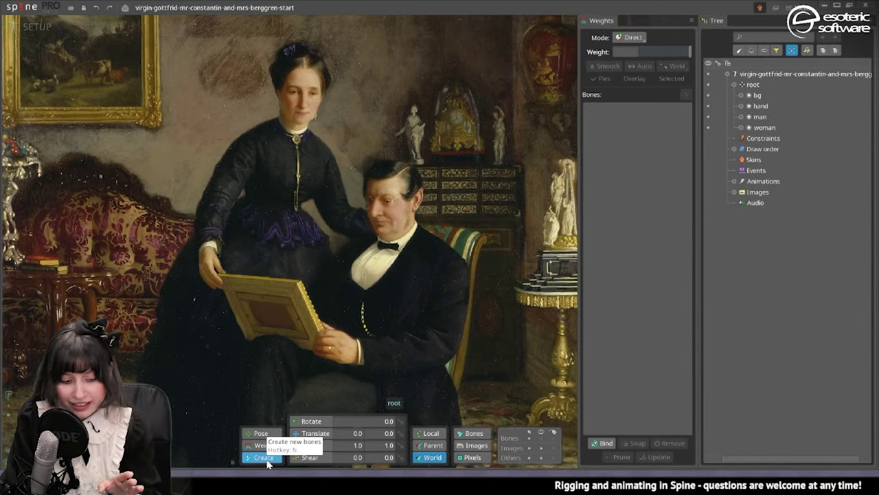
pyautogui.scroll(2, 275, 227)
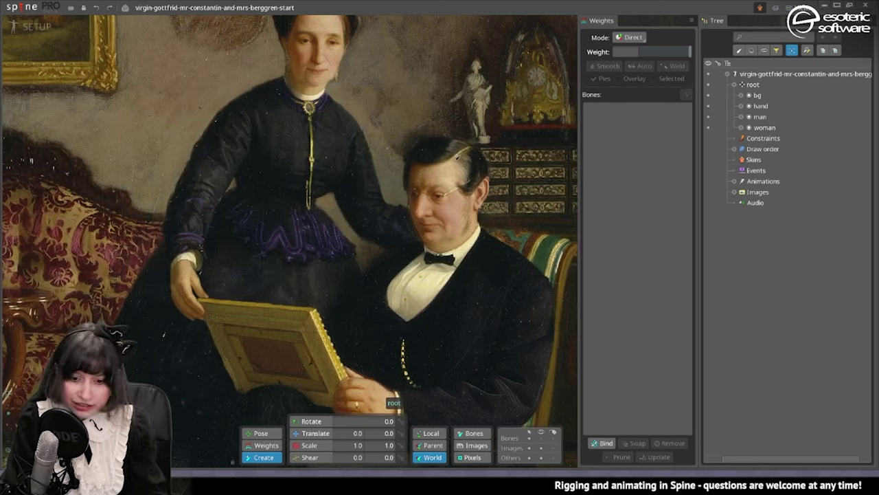
# Step: Create a torso bone about 243 long under root, from the woman's waist to her collar, with the woman slot attached
pyautogui.click(783, 87)
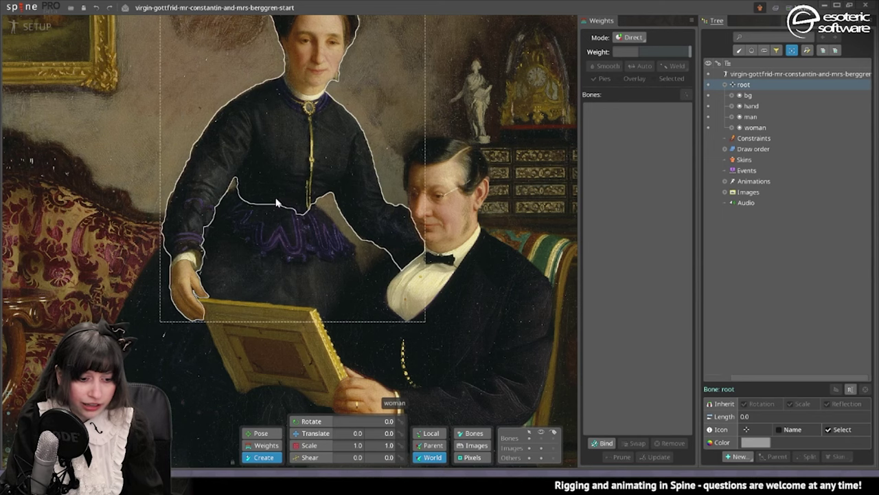
pyautogui.moveTo(336, 184); pyautogui.dragTo(323, 261)
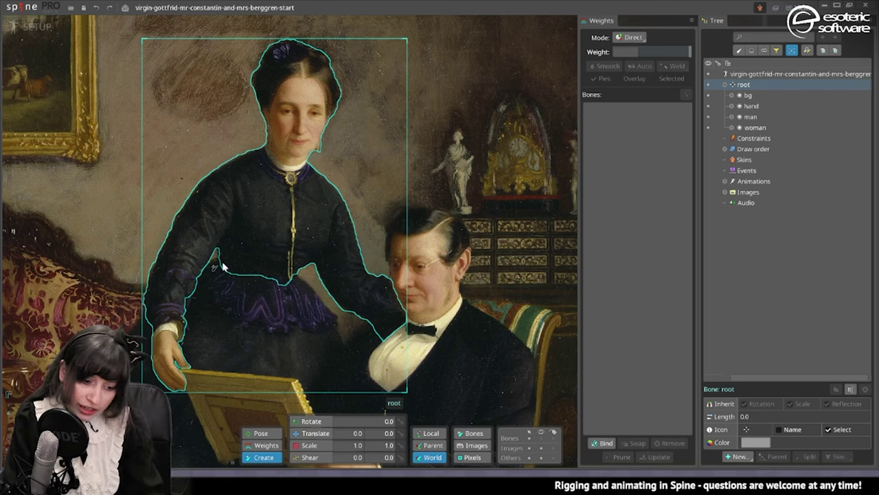
pyautogui.moveTo(258, 273); pyautogui.dragTo(277, 169)
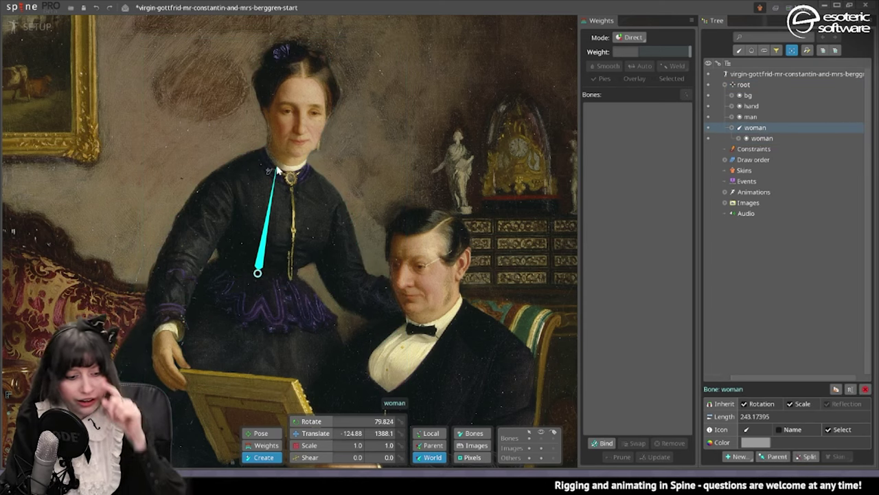
# Step: Chain a neck bone and a head bone about 189 long from the woman's collar up to her hairline
pyautogui.scroll(3, 309, 147)
pyautogui.scroll(3, 312, 147)
pyautogui.moveTo(312, 147); pyautogui.dragTo(289, 330)
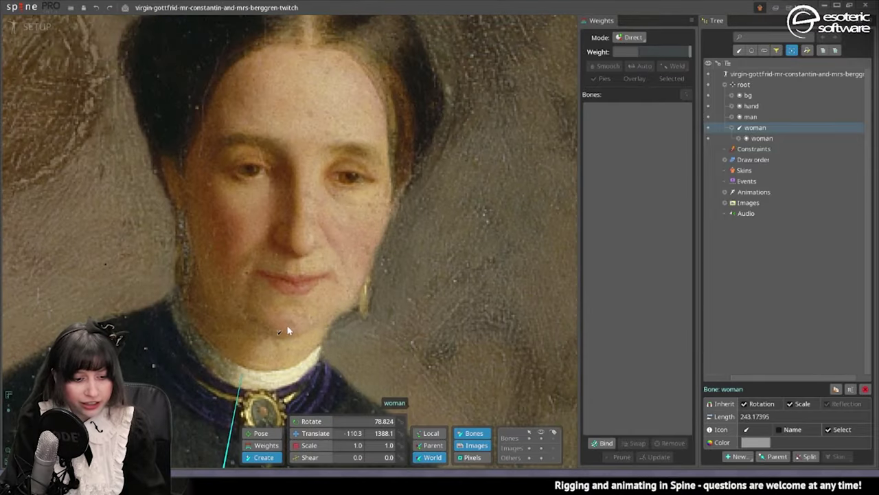
pyautogui.scroll(-3, 290, 275)
pyautogui.moveTo(282, 254); pyautogui.dragTo(313, 301)
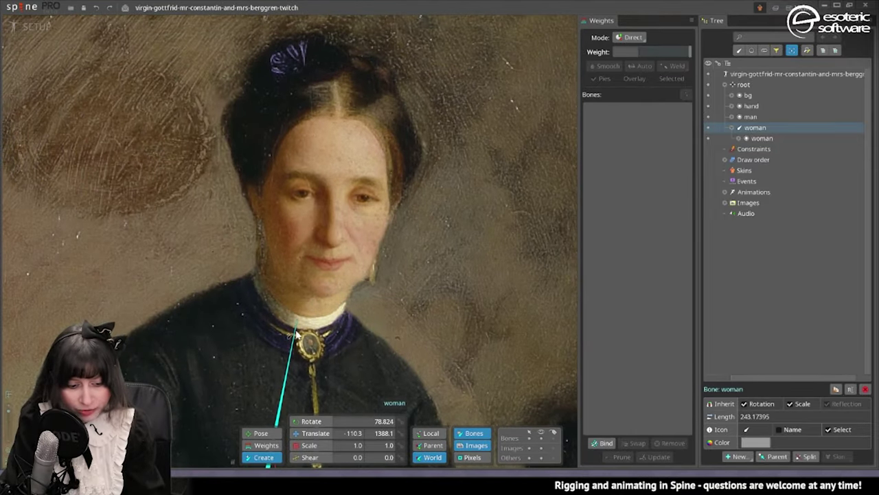
pyautogui.moveTo(297, 331); pyautogui.dragTo(321, 86)
# Step: Add three zero-length bones under the woman's head bone: between the eyes, on the nose tip and on the side of the hair
pyautogui.click(263, 457)
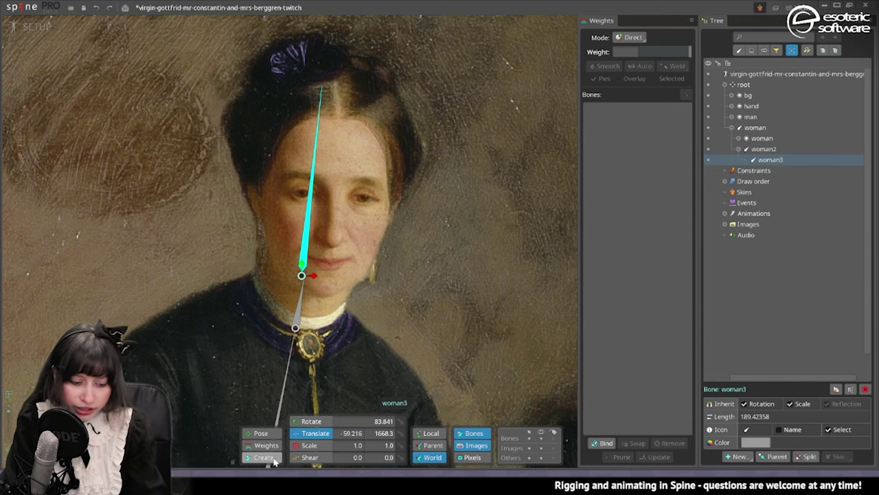
pyautogui.click(333, 198)
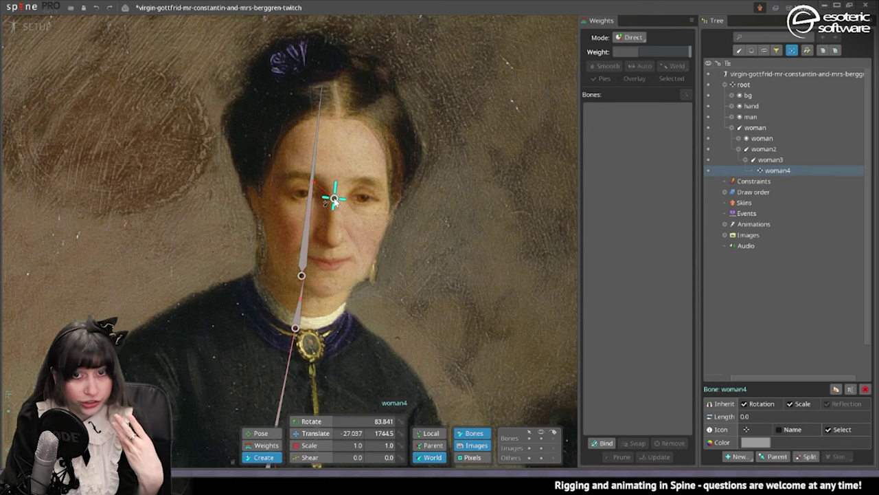
pyautogui.click(307, 242)
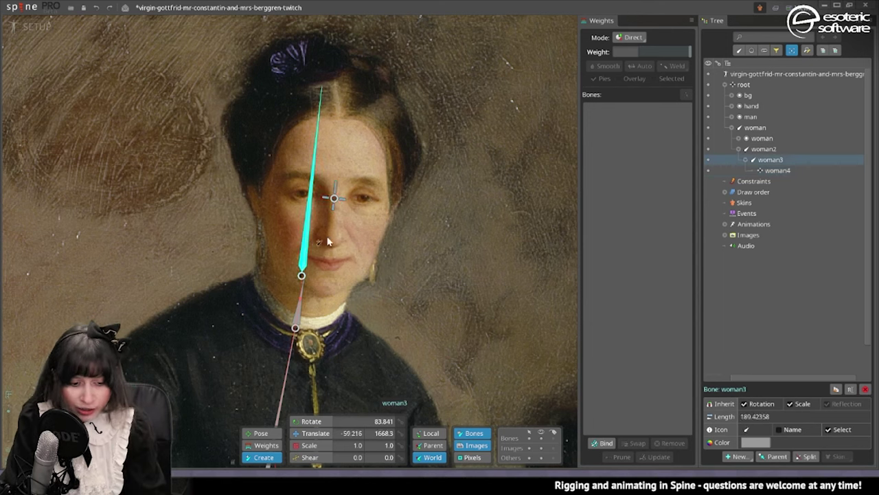
pyautogui.click(331, 238)
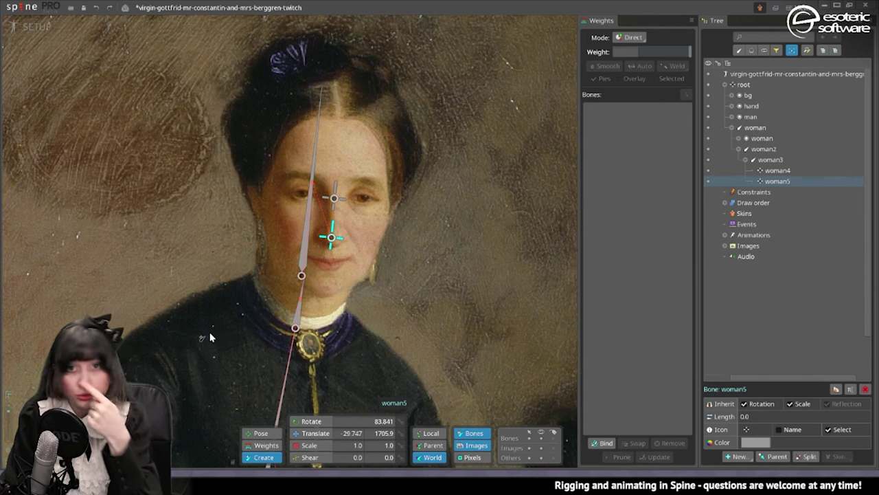
pyautogui.click(304, 240)
pyautogui.click(248, 118)
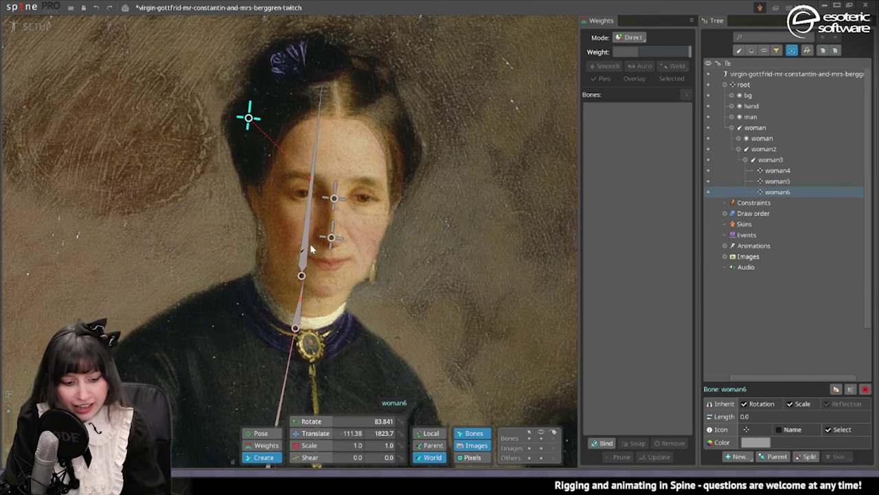
# Step: Add a mouth bone under the between-the-eyes bone, with a child bone at each corner of the woman's lips
pyautogui.click(334, 199)
pyautogui.scroll(5, 341, 225)
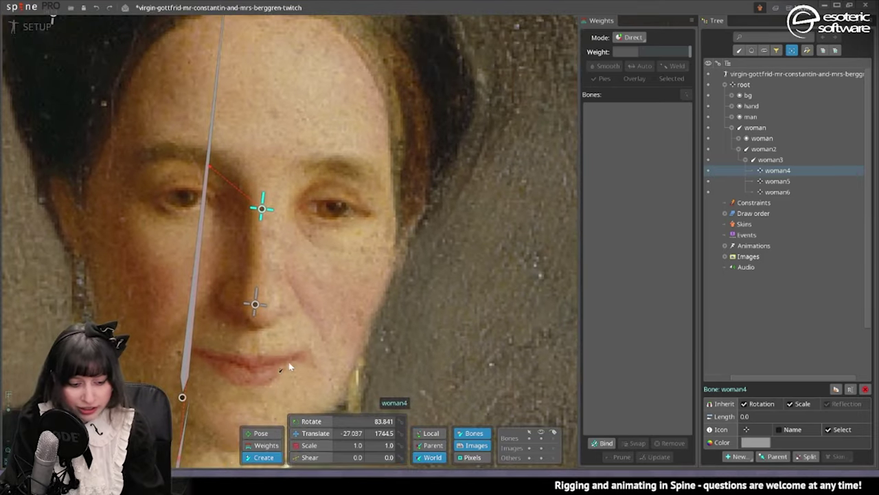
pyautogui.scroll(4, 268, 283)
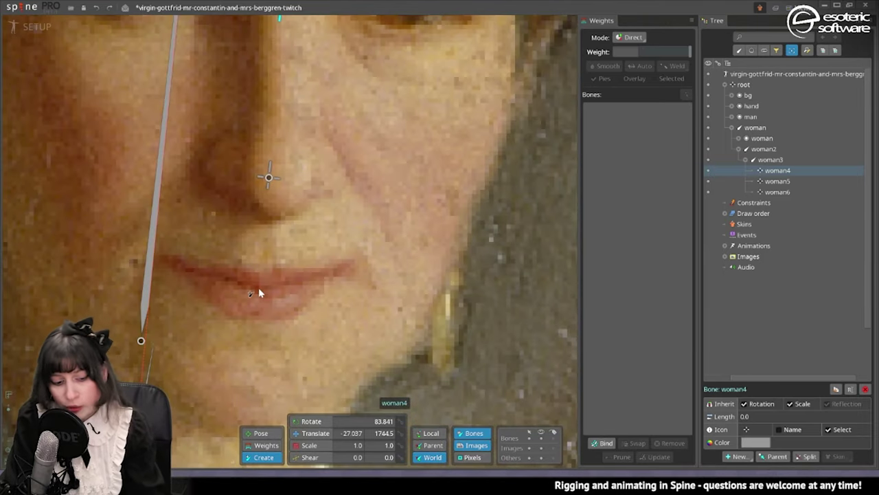
pyautogui.click(258, 288)
pyautogui.click(167, 259)
# Step: Create a bone along each of the woman's eyebrows, from outer to inner end, under the between-the-eyes bone
pyautogui.click(252, 214)
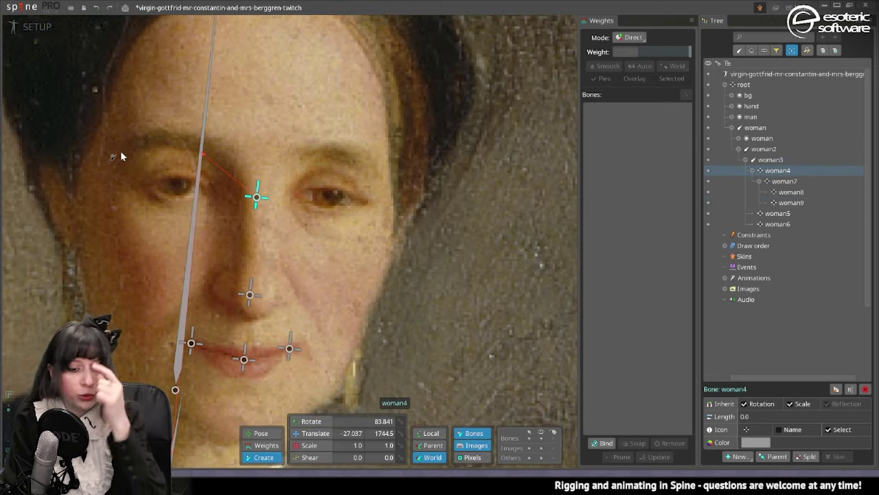
pyautogui.moveTo(121, 149); pyautogui.dragTo(233, 157)
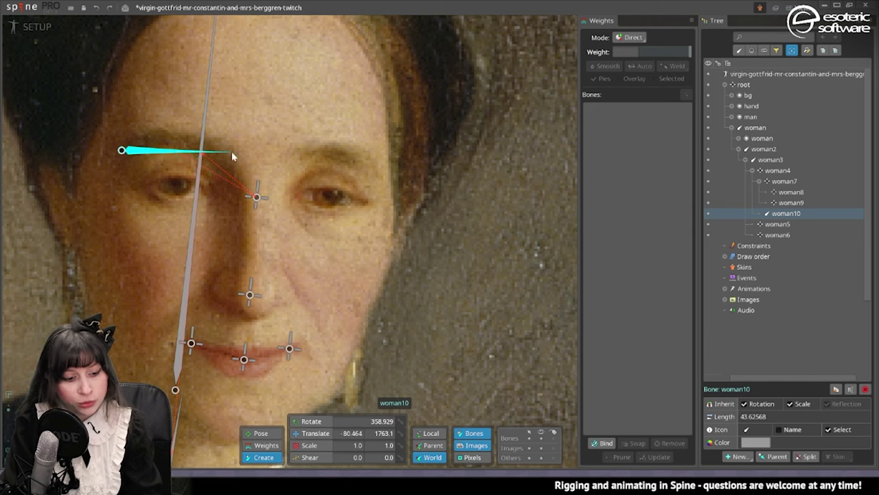
pyautogui.click(260, 199)
pyautogui.moveTo(373, 167); pyautogui.dragTo(297, 156)
# Step: Add zero-length bones above and below each of the woman's eyes, building them under the between-the-eyes bone
pyautogui.click(256, 197)
pyautogui.scroll(3, 175, 178)
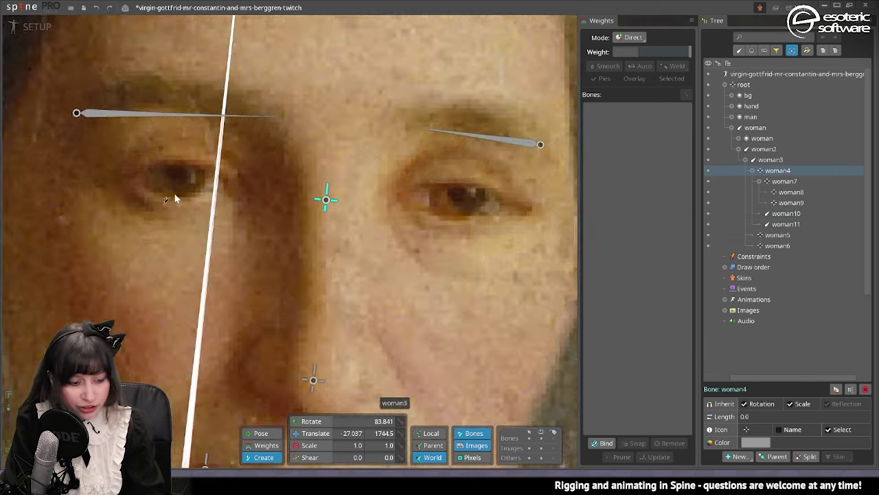
pyautogui.scroll(-4, 175, 199)
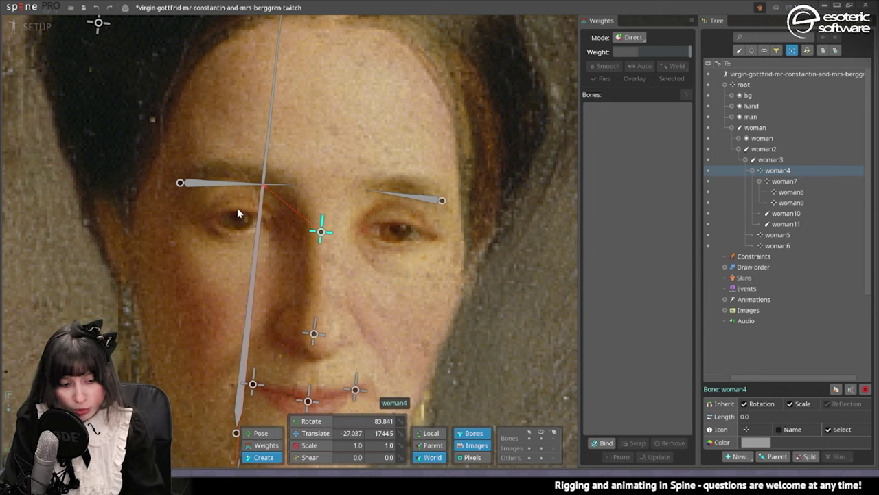
pyautogui.click(238, 208)
pyautogui.click(320, 231)
pyautogui.click(233, 236)
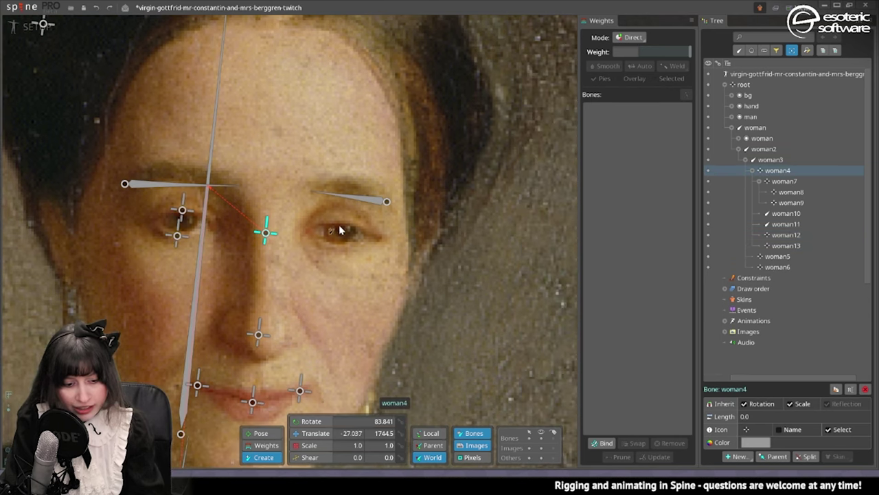
pyautogui.click(340, 223)
pyautogui.click(337, 243)
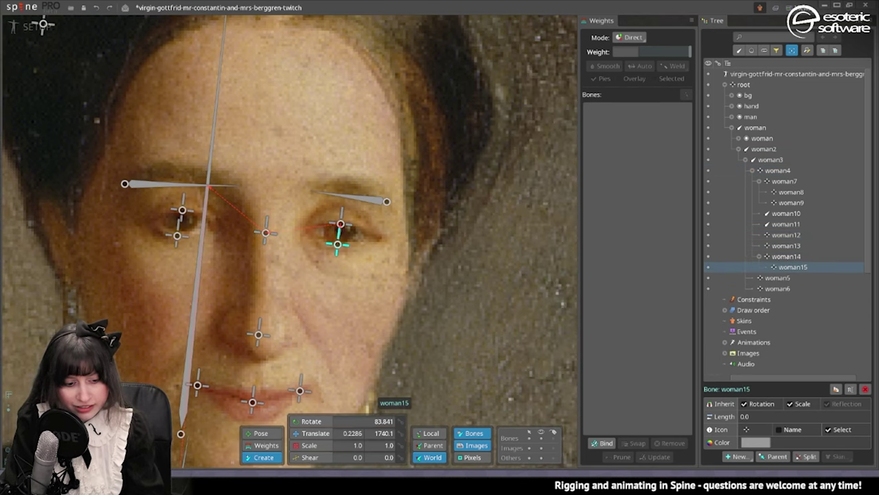
pyautogui.press('n')
# Step: Draw two shoulder bones under the woman's torso bone, running outward from her upper chest, the man-side one about 130 long
pyautogui.scroll(-6, 289, 71)
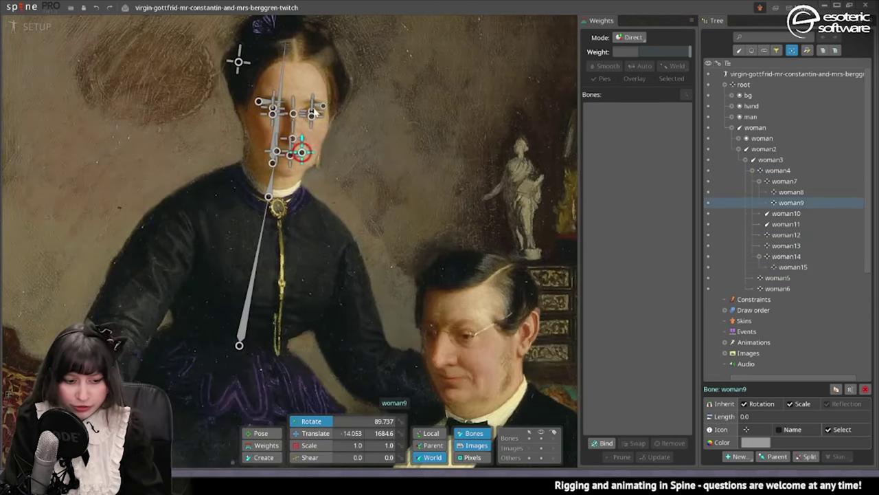
pyautogui.click(255, 259)
pyautogui.press('n')
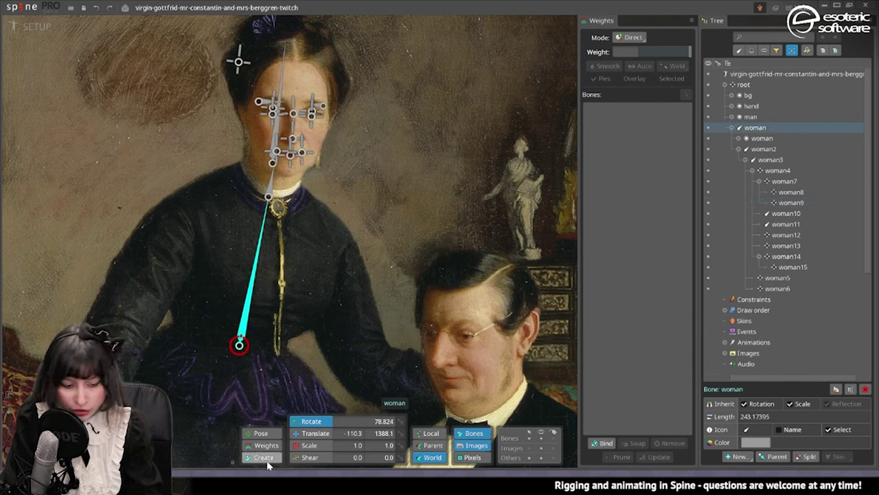
pyautogui.moveTo(260, 232); pyautogui.dragTo(344, 236)
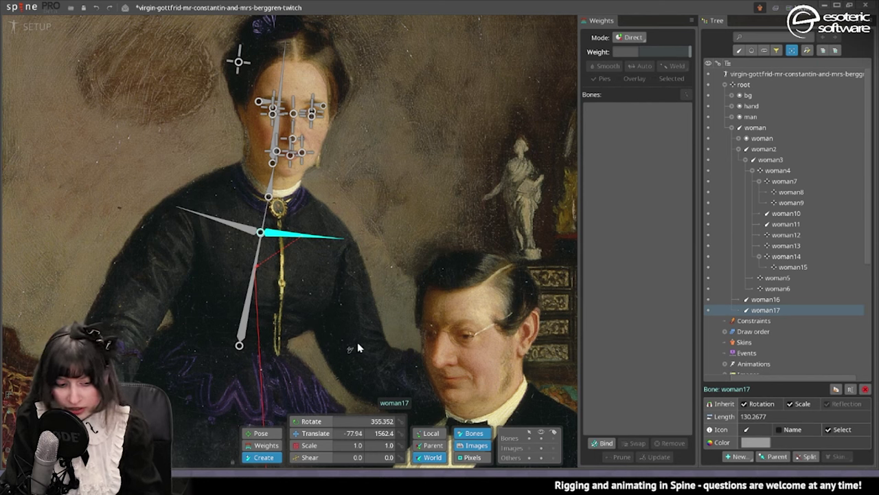
# Step: Add a zero-length shoulder joint under the man-side shoulder bone, with an upper arm bone about 178 long down the sleeve
pyautogui.click(333, 269)
pyautogui.moveTo(333, 269); pyautogui.dragTo(371, 376)
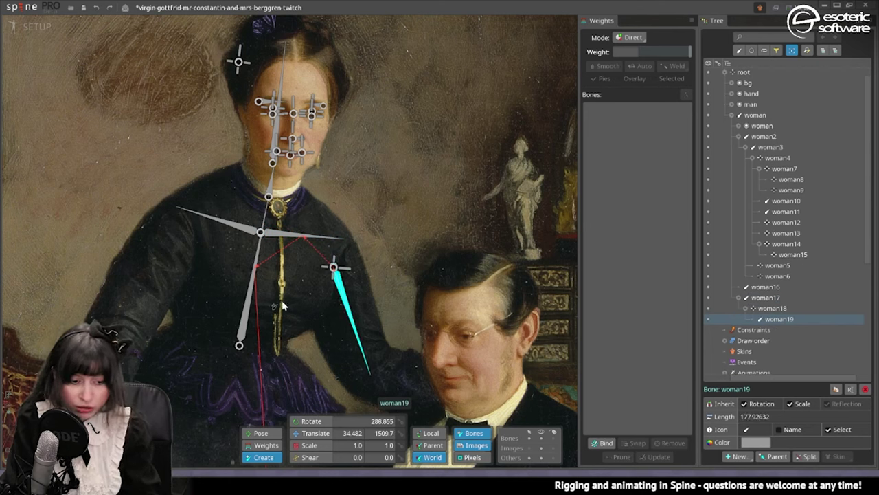
# Step: Level the woman's shoulder bones and shift the man-side one's start onto the dress's centre line, making it about 109 long
pyautogui.press('v')
pyautogui.click(251, 278)
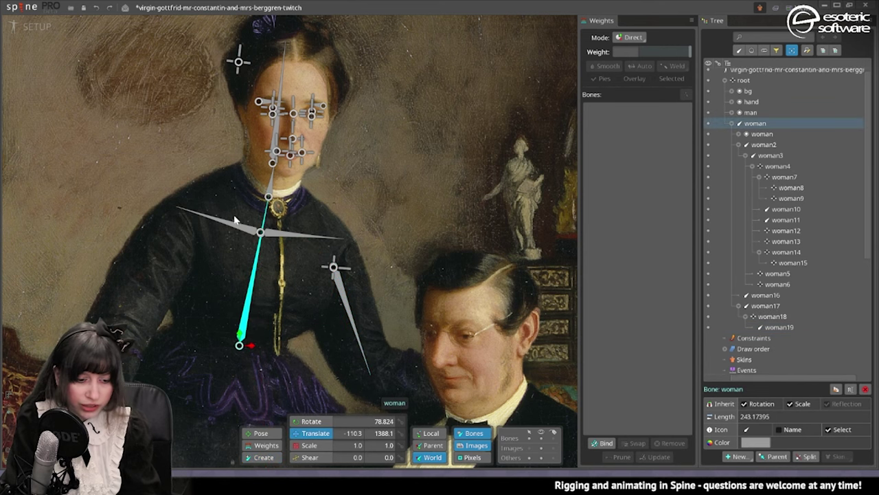
pyautogui.click(236, 222)
pyautogui.click(312, 421)
pyautogui.click(348, 244)
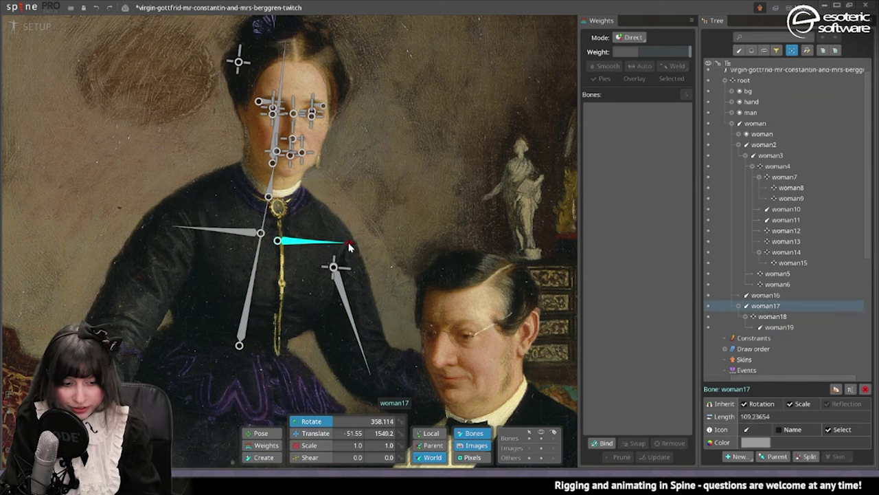
# Step: Move the other shoulder bone's start slightly lower beside the torso bone and rotate it to about 167 degrees
pyautogui.click(251, 231)
pyautogui.press('v')
pyautogui.moveTo(260, 221); pyautogui.dragTo(267, 229)
pyautogui.press('c')
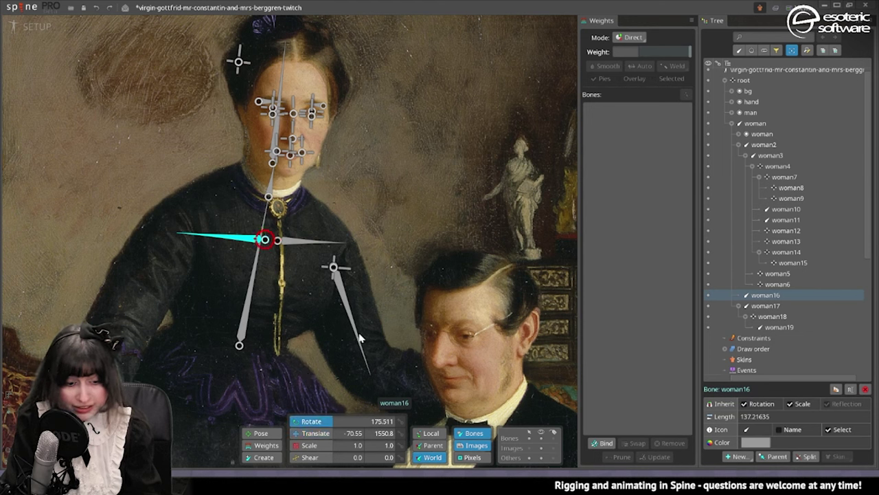
pyautogui.moveTo(386, 271)
pyautogui.mouseDown()
pyautogui.moveTo(381, 293)
pyautogui.moveTo(386, 274)
pyautogui.mouseUp()
# Step: Shorten the man-side shoulder bone to about 95 and rotate it to about 359 degrees
pyautogui.click(299, 240)
pyautogui.moveTo(343, 246); pyautogui.dragTo(335, 249)
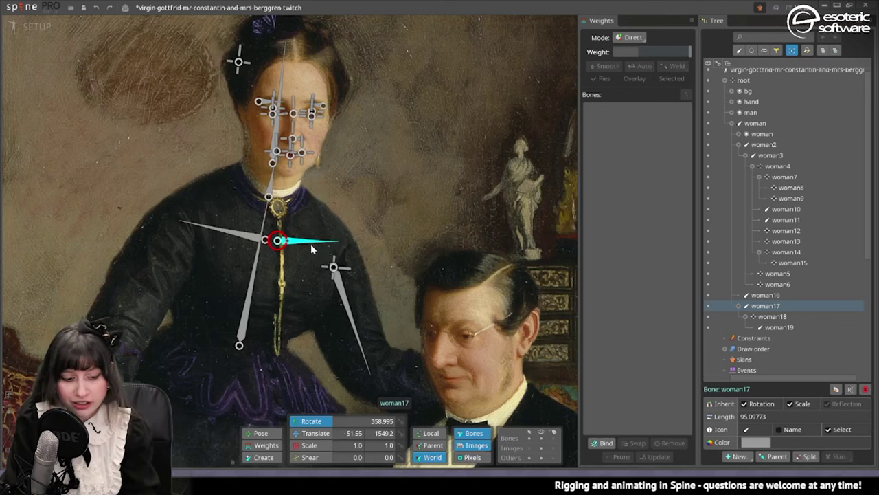
pyautogui.press('v')
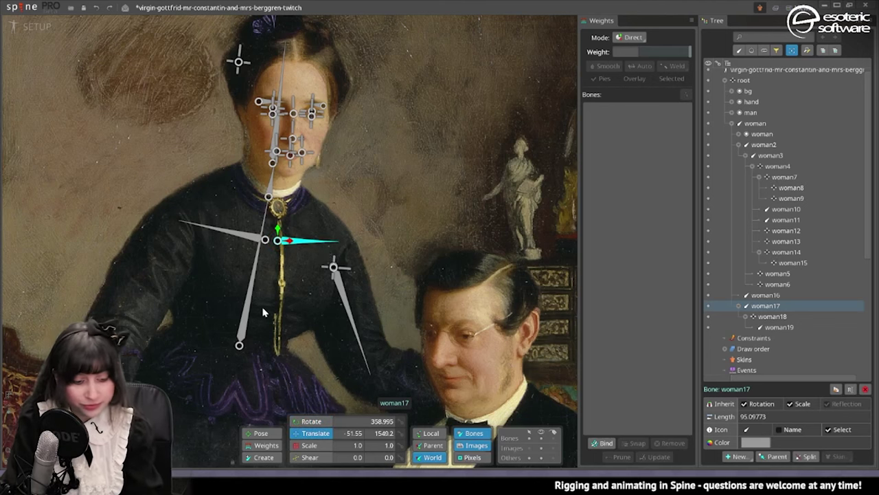
# Step: Extend the man-side arm with a forearm bone about 119 long and a zero-length child bone at its end
pyautogui.click(334, 268)
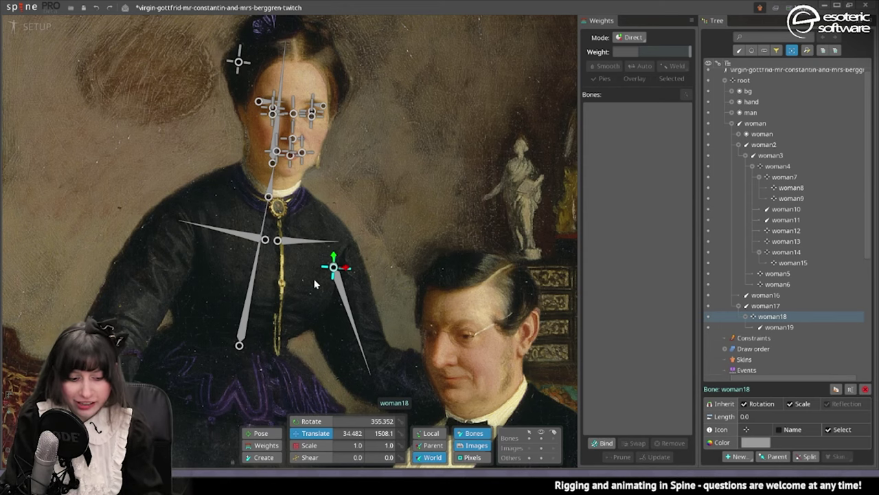
pyautogui.scroll(-2, 332, 327)
pyautogui.scroll(1, 369, 333)
pyautogui.moveTo(235, 267); pyautogui.dragTo(323, 302)
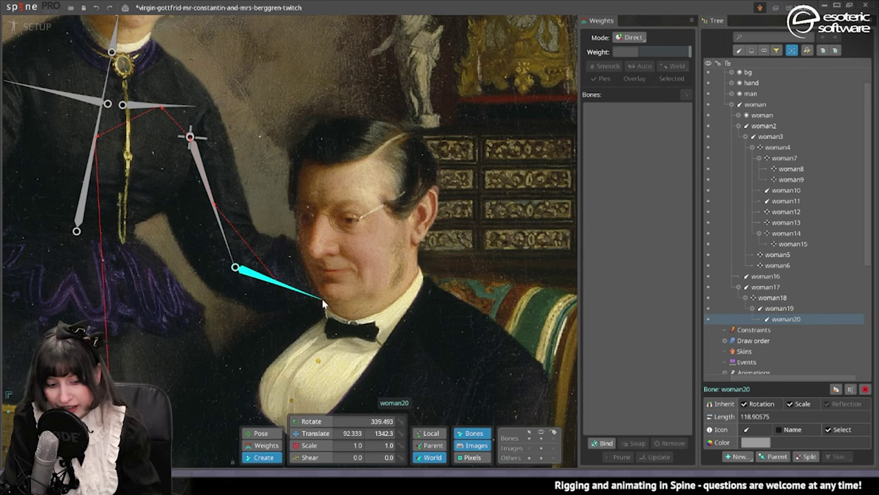
pyautogui.click(323, 302)
pyautogui.scroll(-2, 252, 268)
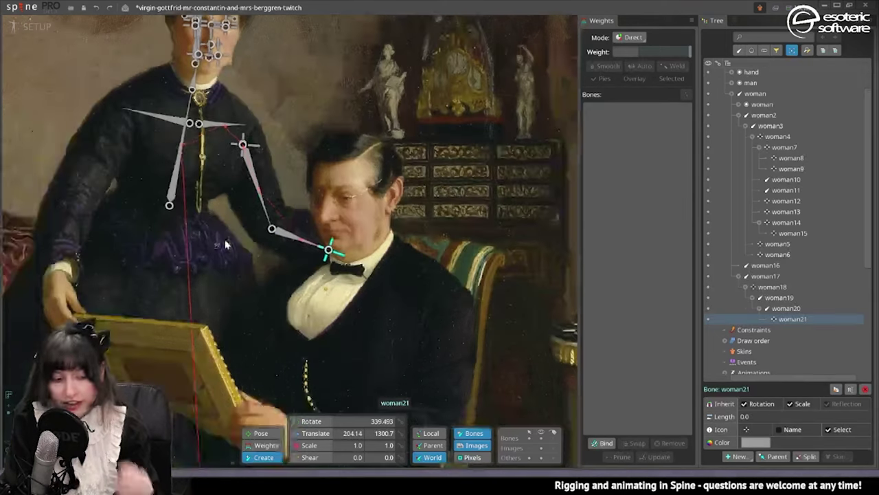
# Step: Add a zero-length shoulder joint bone under the woman's other shoulder bone, on the side of her visible hand
pyautogui.moveTo(302, 232); pyautogui.dragTo(340, 258)
pyautogui.scroll(2, 181, 144)
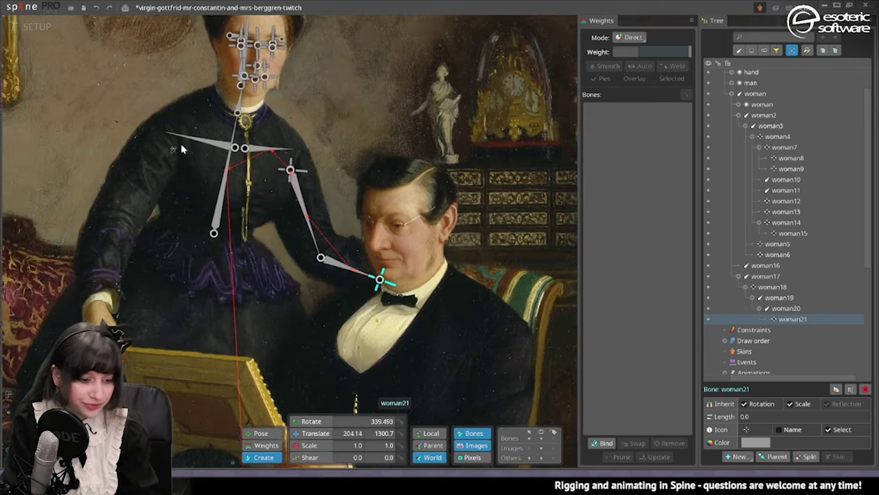
pyautogui.click(184, 140)
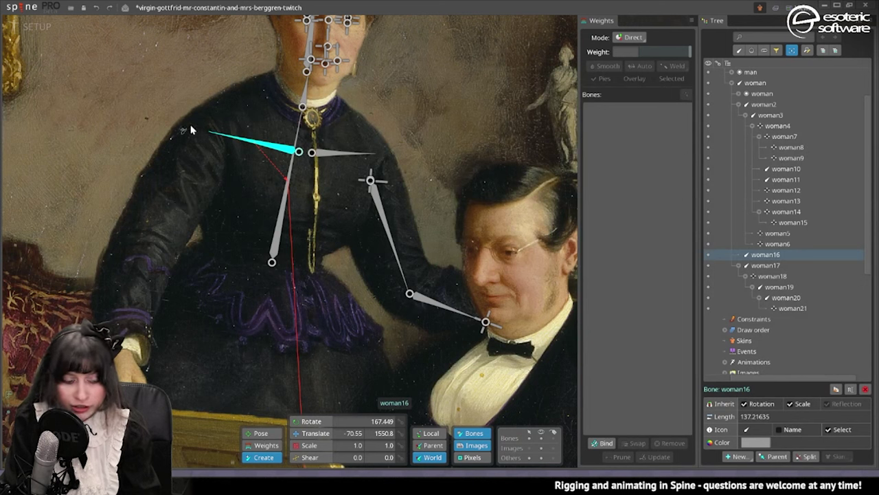
pyautogui.click(199, 146)
pyautogui.moveTo(198, 147); pyautogui.dragTo(219, 135)
pyautogui.moveTo(219, 135); pyautogui.dragTo(189, 246)
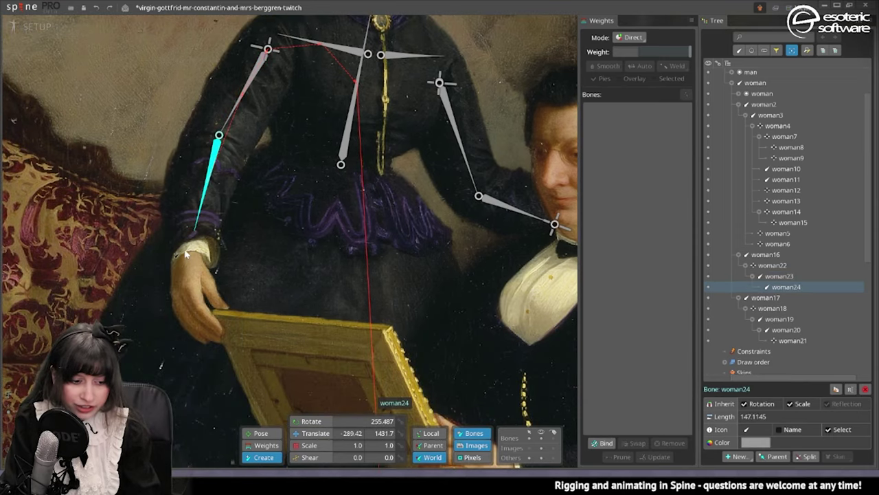
pyautogui.scroll(-2, 186, 254)
pyautogui.moveTo(221, 165); pyautogui.dragTo(299, 145)
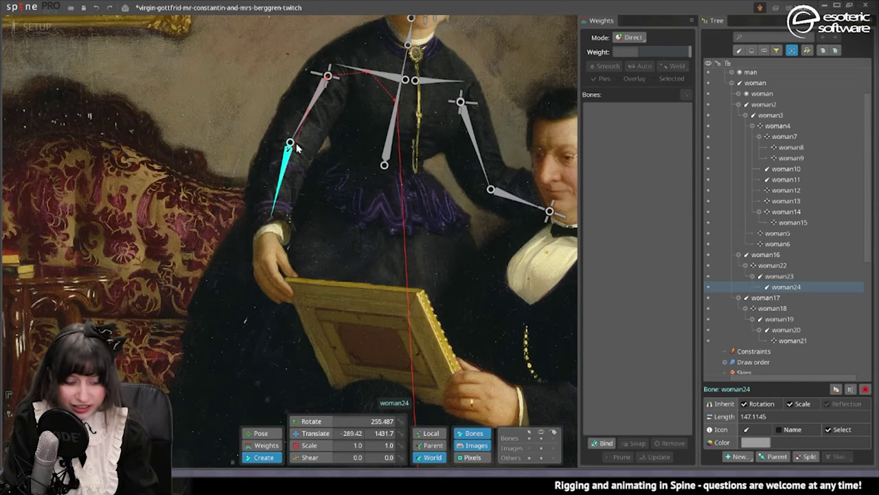
pyautogui.hotkey('ctrl', 'z')
pyautogui.hotkey('ctrl', 'z')
pyautogui.click(328, 77)
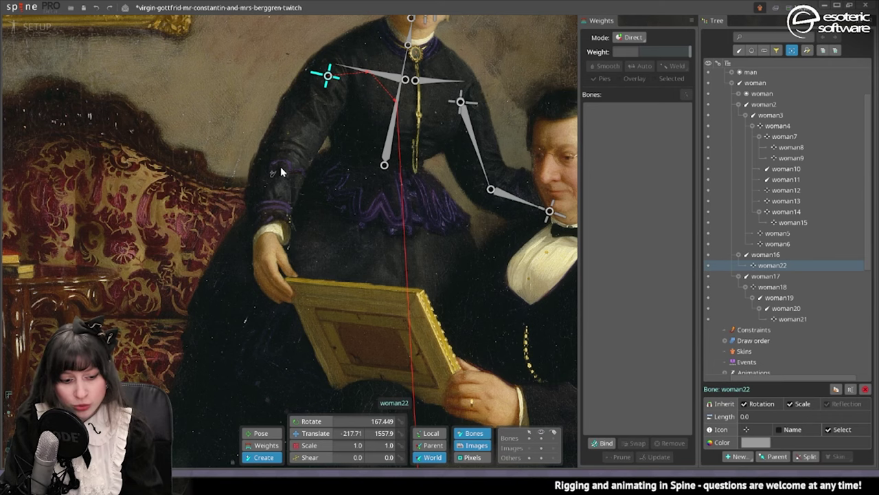
pyautogui.scroll(4, 280, 166)
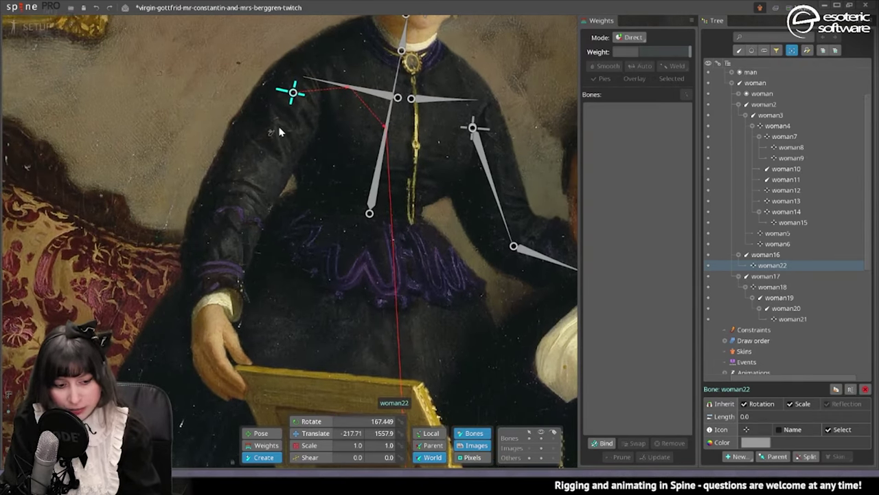
pyautogui.scroll(-4, 230, 199)
pyautogui.press('v')
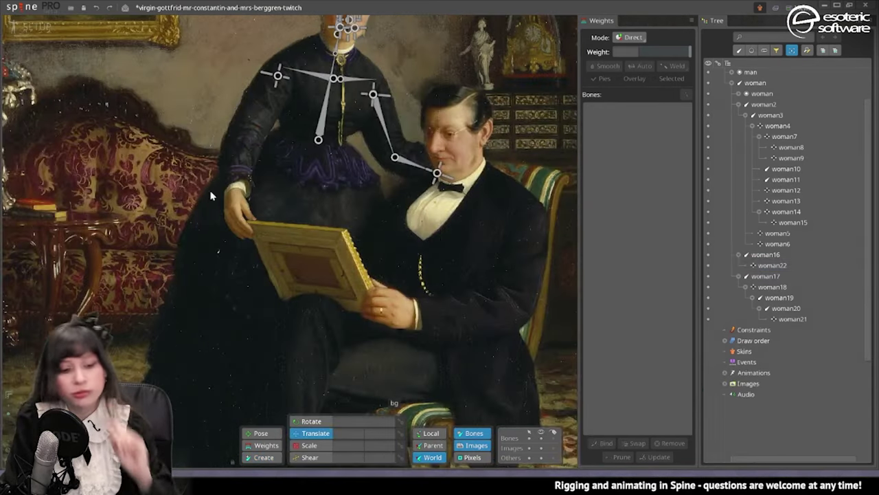
pyautogui.press('Escape')
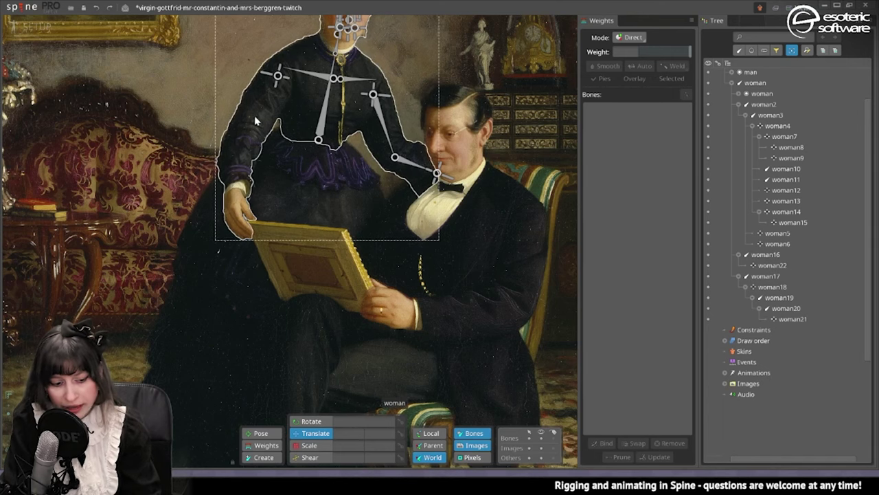
pyautogui.moveTo(273, 241); pyautogui.dragTo(217, 245)
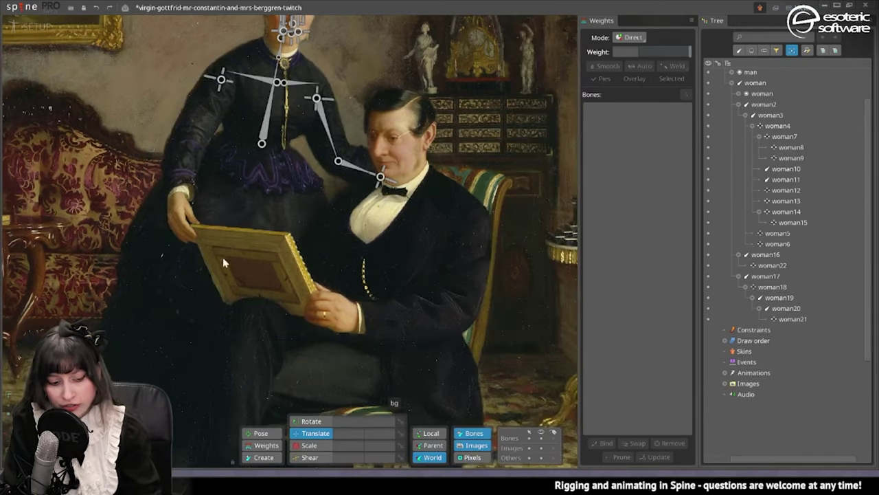
# Step: Delete the woman's forearm bone beside the man's chin together with its child bone
pyautogui.scroll(2, 298, 211)
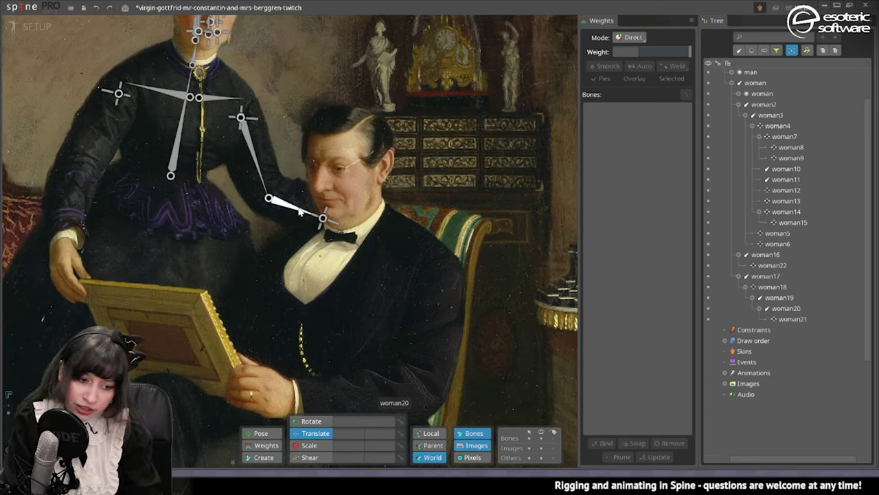
pyautogui.click(298, 211)
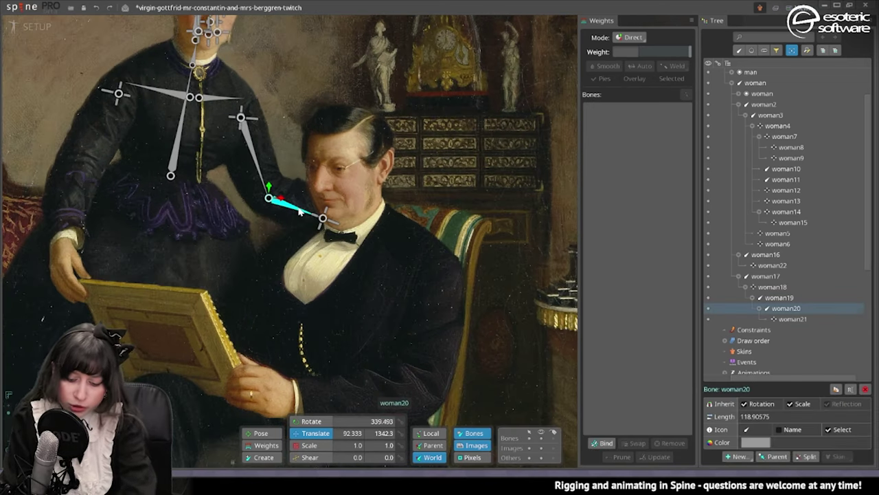
pyautogui.press('Delete')
pyautogui.press('Return')
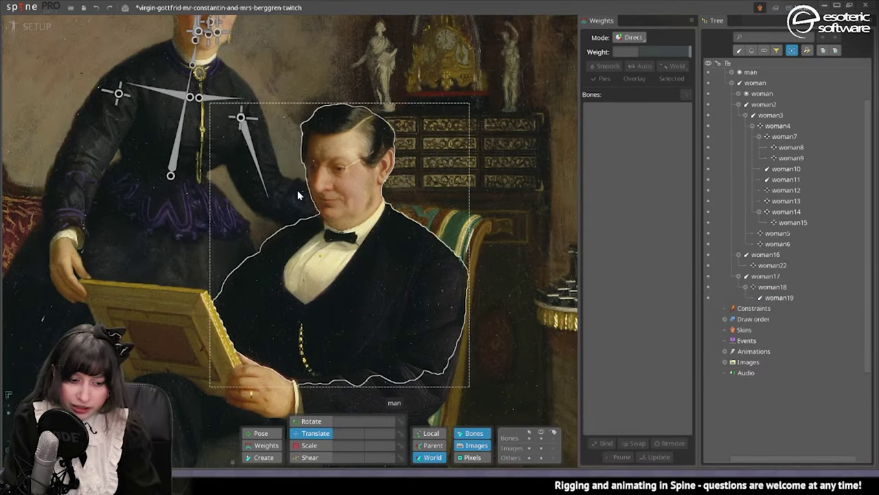
# Step: Draw an upper arm bone from the visible-hand side's shoulder joint down the woman's sleeve
pyautogui.click(258, 158)
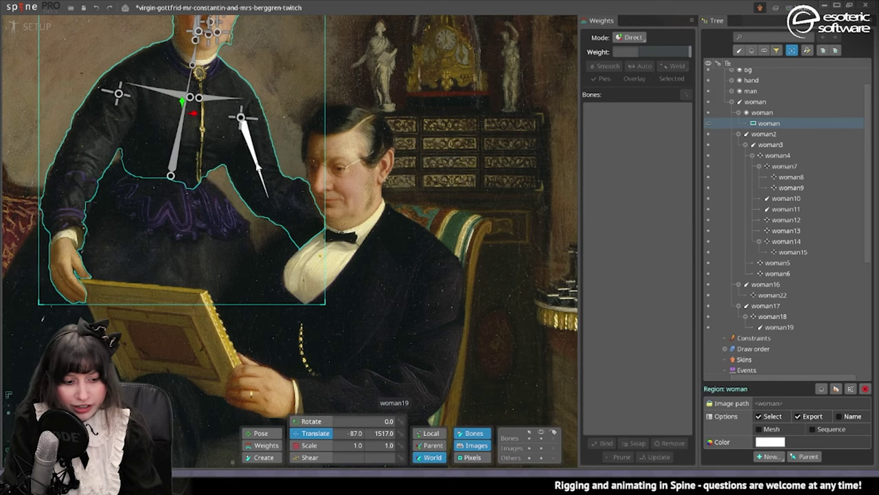
pyautogui.moveTo(121, 97); pyautogui.dragTo(158, 195)
pyautogui.press('c')
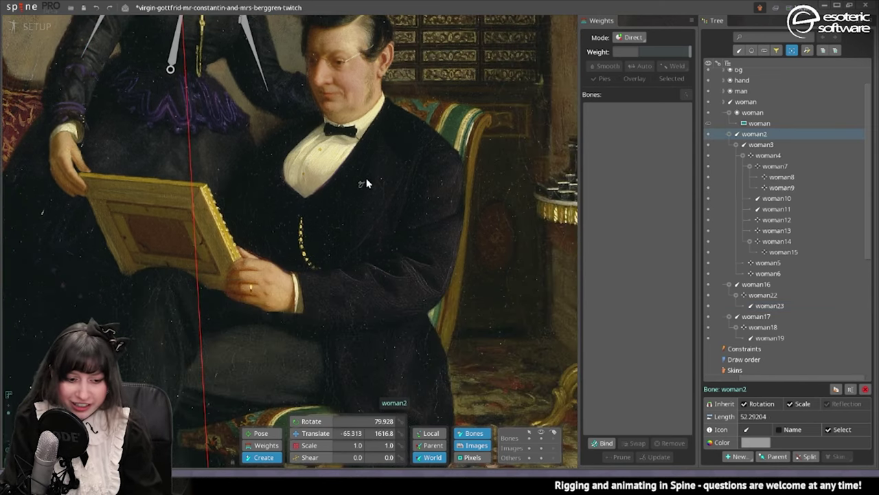
# Step: Chain torso, neck and head bones up the man, the head about 189 long, and add bones between his eyes, on his nose and mouth
pyautogui.scroll(-5, 376, 214)
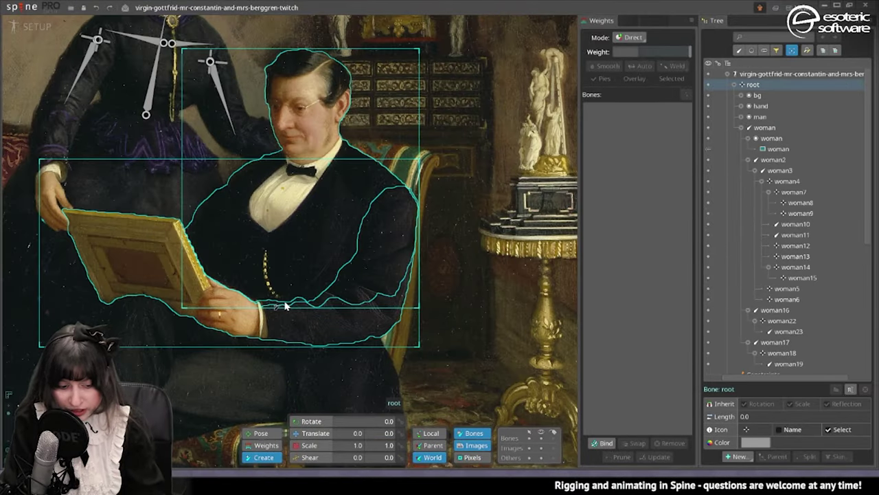
pyautogui.moveTo(307, 303); pyautogui.dragTo(314, 180)
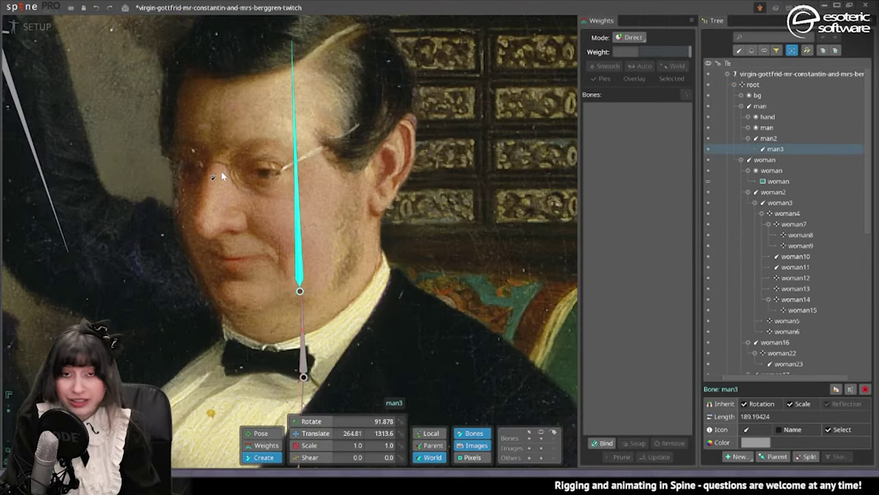
pyautogui.click(216, 173)
pyautogui.click(198, 227)
pyautogui.click(228, 257)
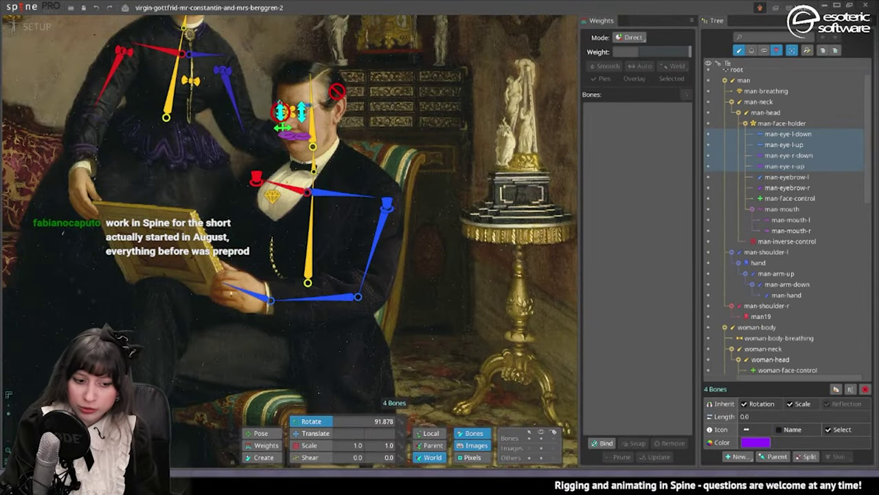
pyautogui.scroll(-5, 293, 237)
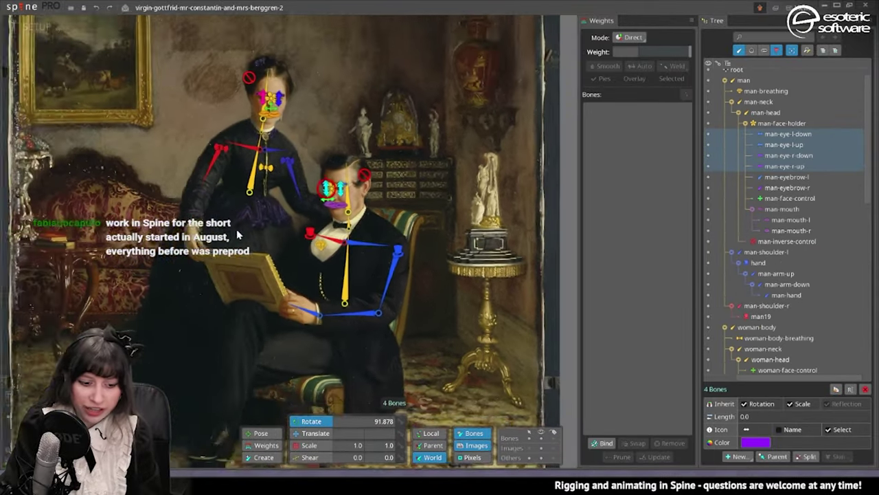
pyautogui.scroll(2, 292, 239)
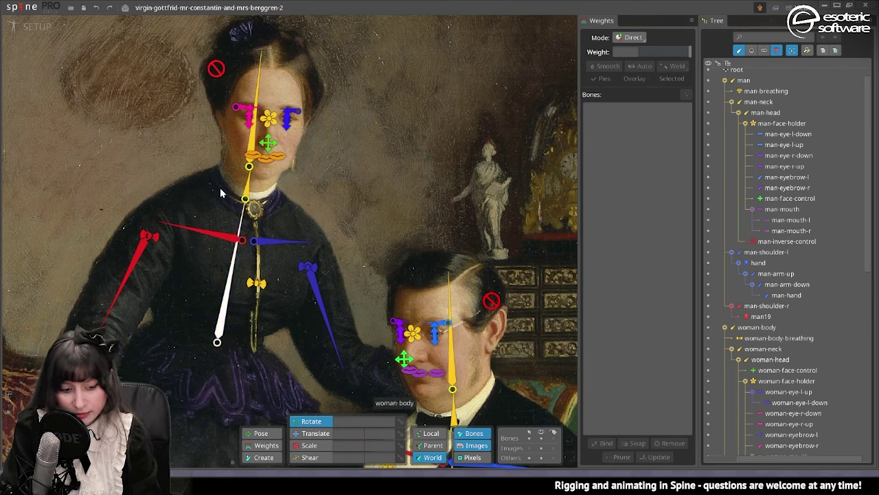
# Step: Convert the woman's image to a mesh and try an automatic outline trace in mesh editing
pyautogui.click(315, 432)
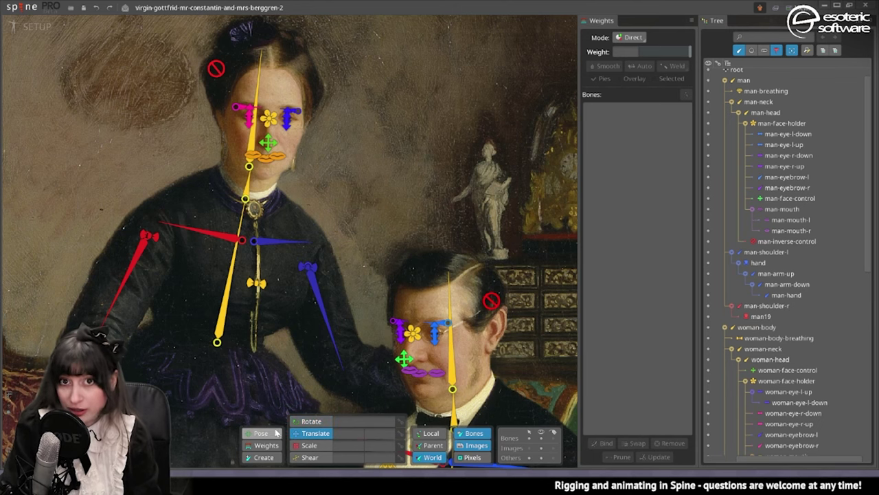
pyautogui.click(199, 246)
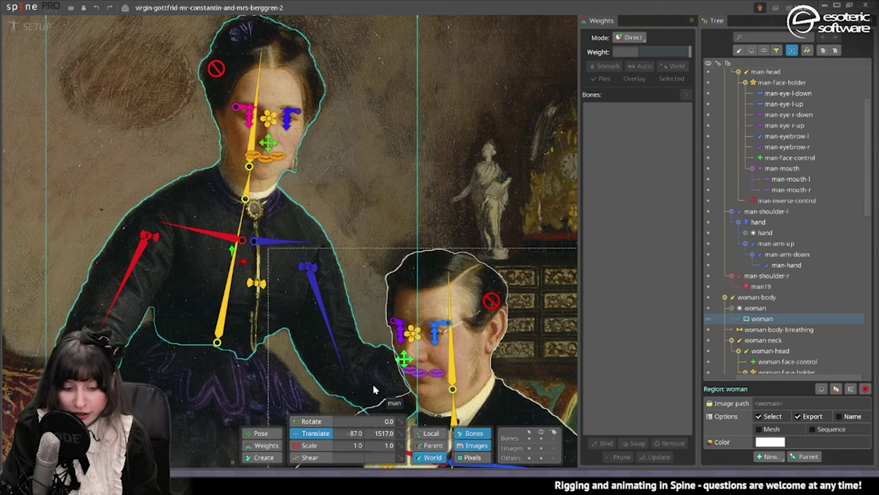
pyautogui.click(771, 428)
pyautogui.click(808, 443)
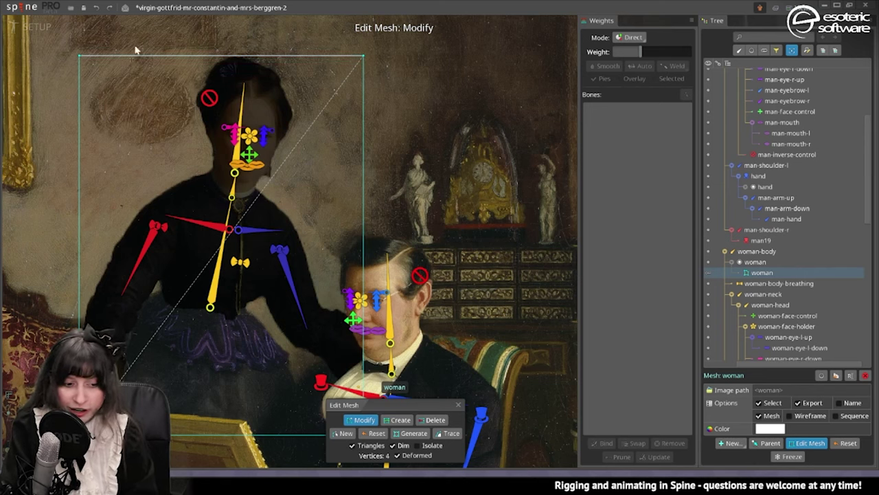
pyautogui.click(447, 432)
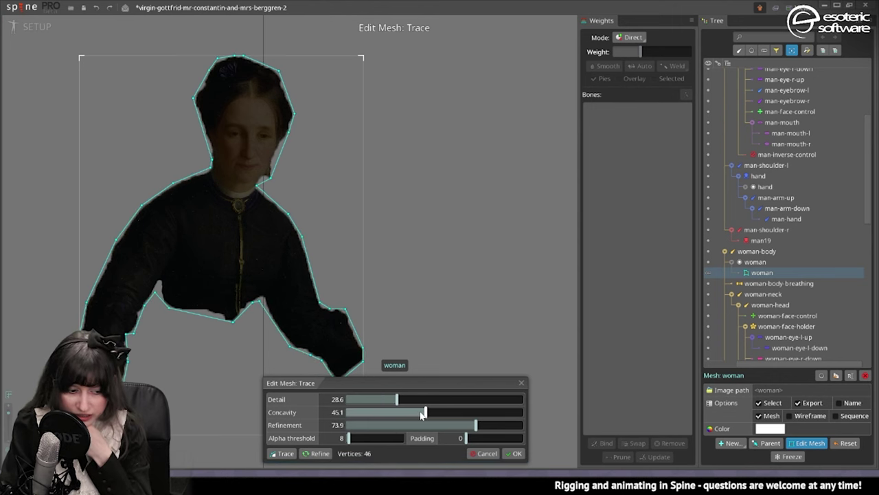
pyautogui.click(483, 453)
# Step: Start a new mesh outline for the woman, placing vertices along the bodice's lower edge, around the armpit and down the inner sleeve
pyautogui.click(342, 433)
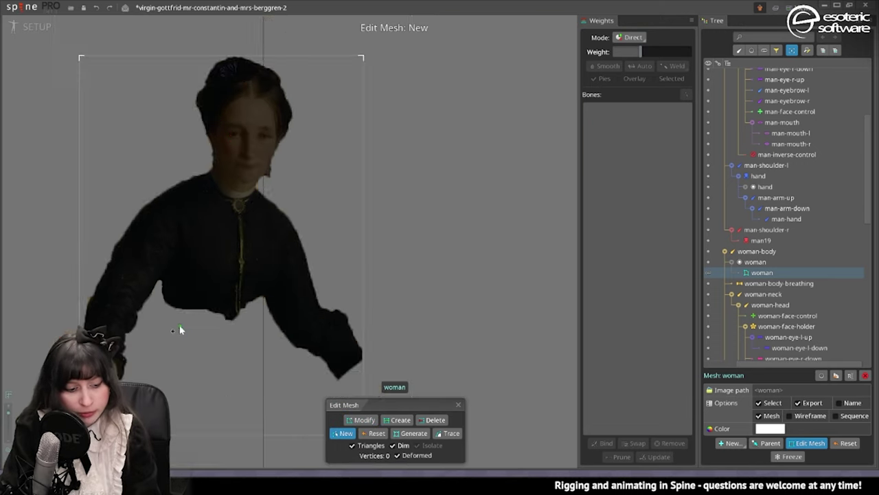
pyautogui.scroll(3, 178, 323)
pyautogui.moveTo(170, 266); pyautogui.dragTo(149, 168)
pyautogui.click(318, 186)
pyautogui.click(262, 231)
pyautogui.click(133, 207)
pyautogui.click(125, 154)
pyautogui.click(82, 237)
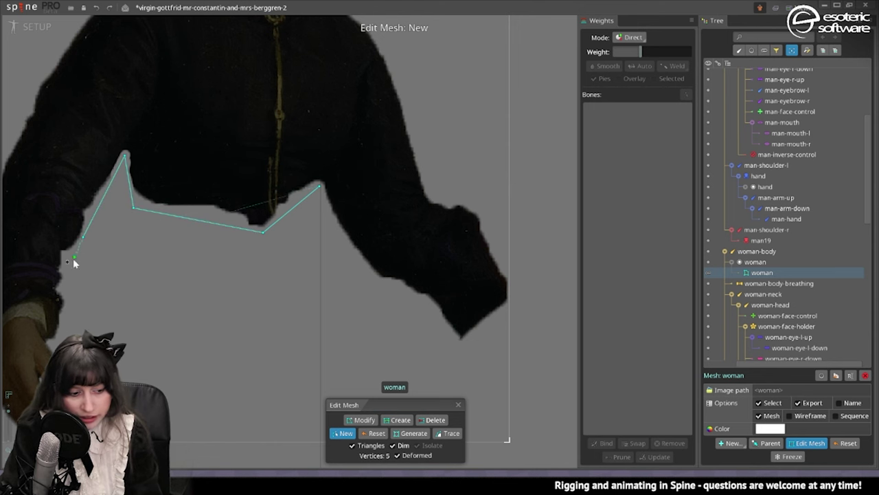
pyautogui.click(62, 330)
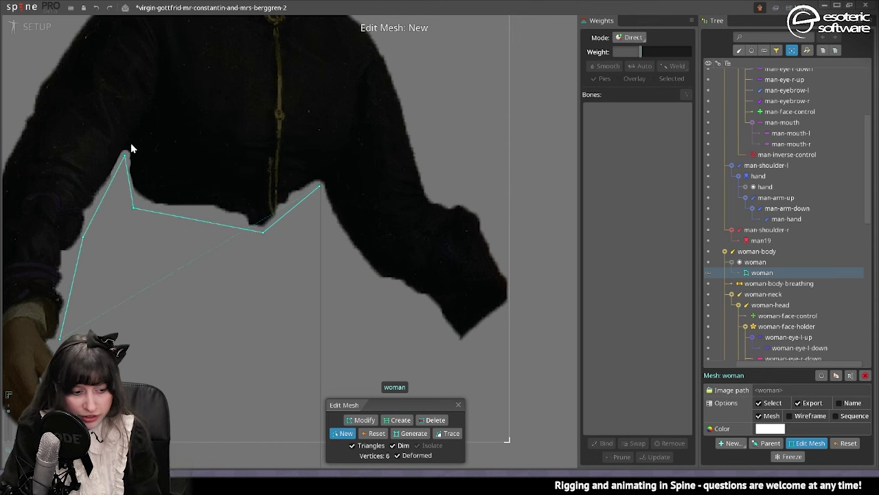
# Step: Continue the mesh outline from the inner wrist around the thumb and fingertips of the woman's visible hand to the outer wrist
pyautogui.moveTo(132, 144); pyautogui.dragTo(231, 129)
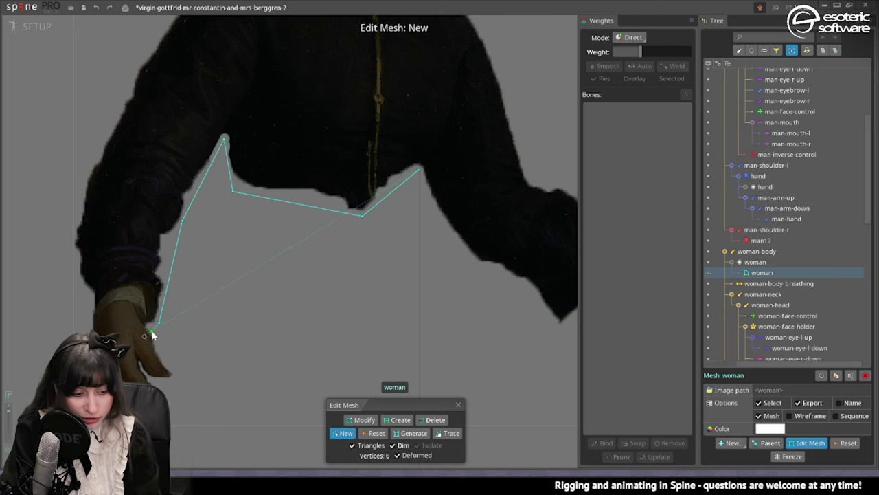
pyautogui.scroll(5, 152, 332)
pyautogui.click(136, 315)
pyautogui.scroll(-4, 169, 328)
pyautogui.moveTo(334, 249); pyautogui.dragTo(185, 265)
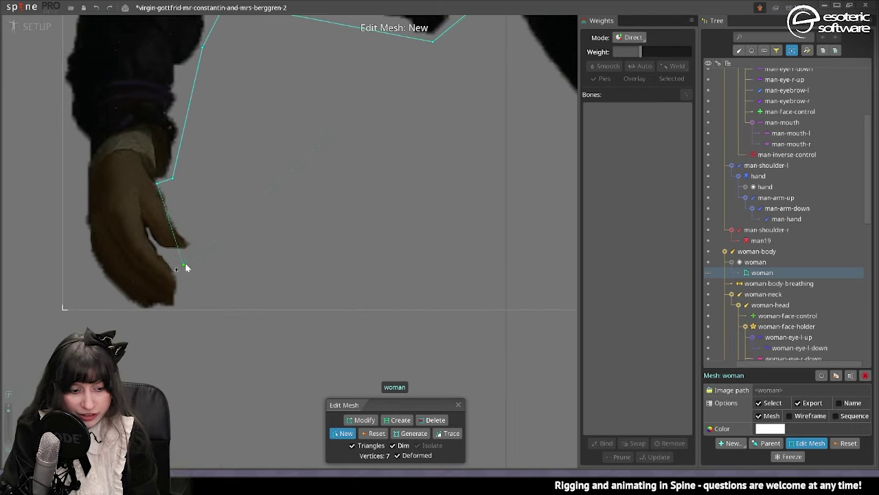
pyautogui.click(196, 244)
pyautogui.click(182, 309)
pyautogui.click(127, 309)
pyautogui.click(82, 257)
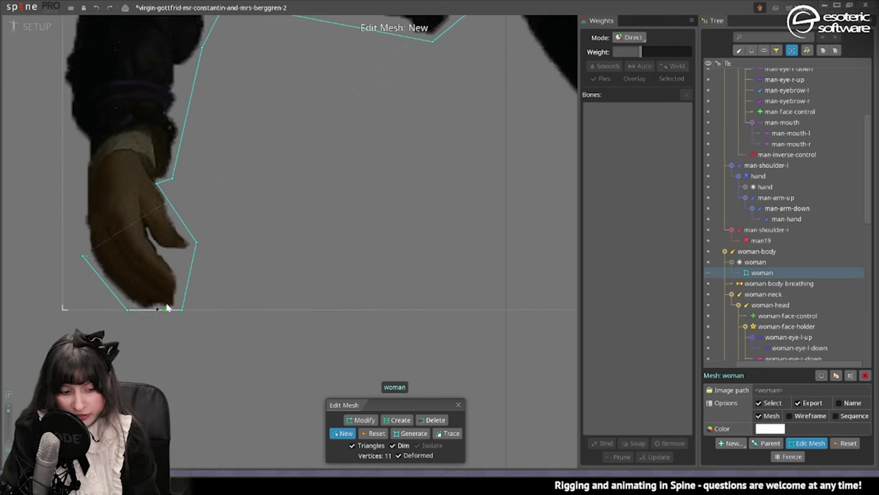
pyautogui.click(152, 182)
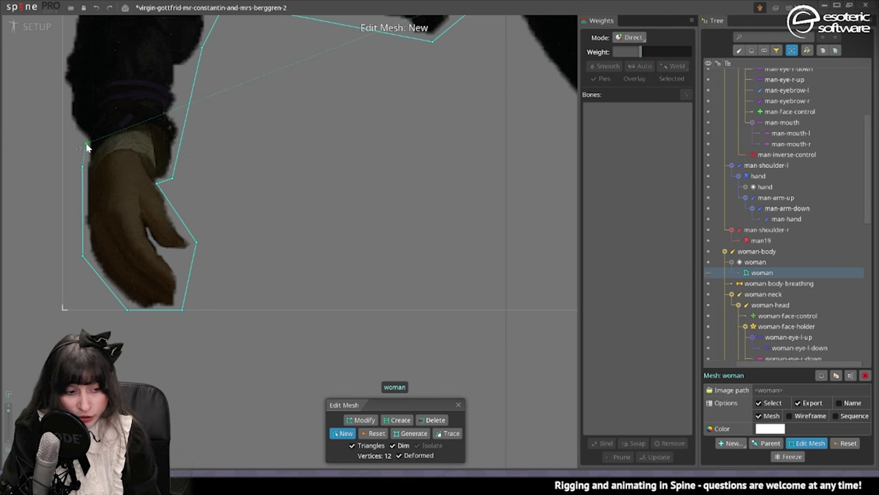
# Step: Continue the outline up the outer edge of the visible-hand sleeve to the shoulder, with image dimming turned off
pyautogui.click(54, 120)
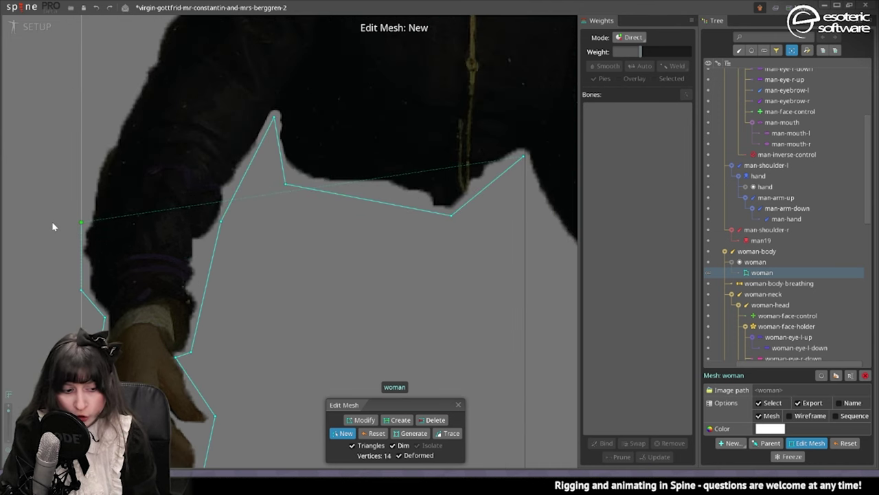
pyautogui.click(81, 209)
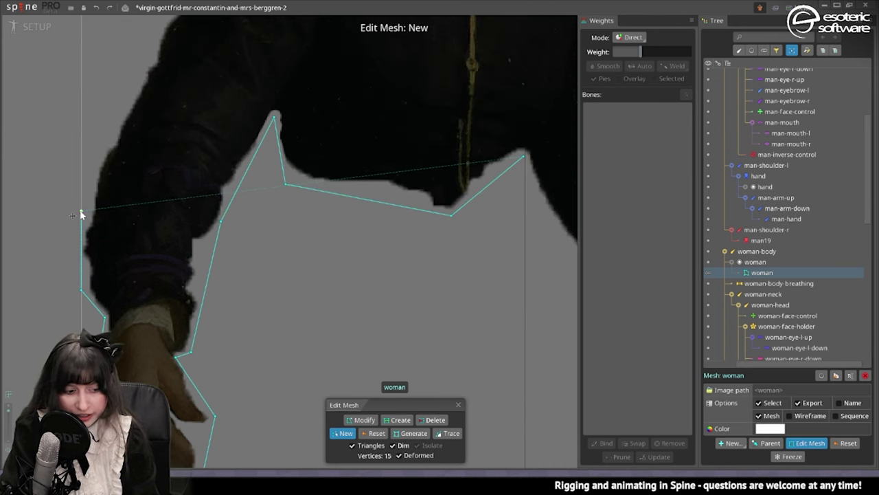
pyautogui.click(102, 151)
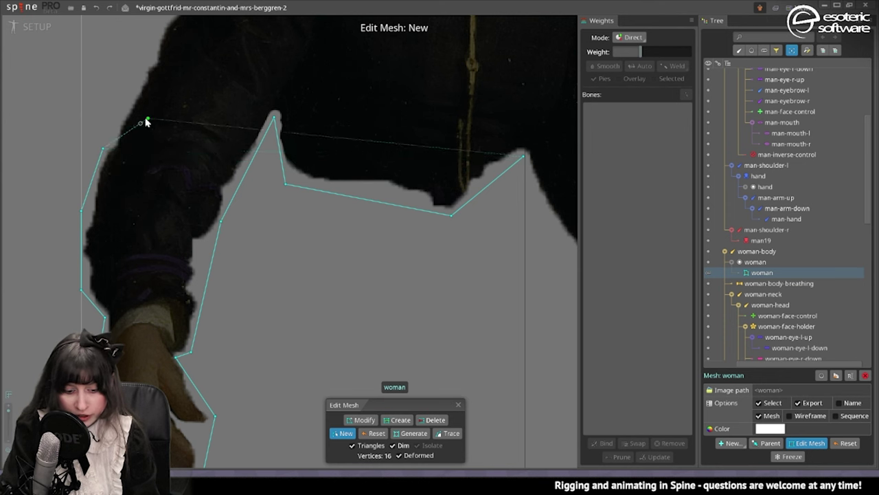
pyautogui.click(393, 445)
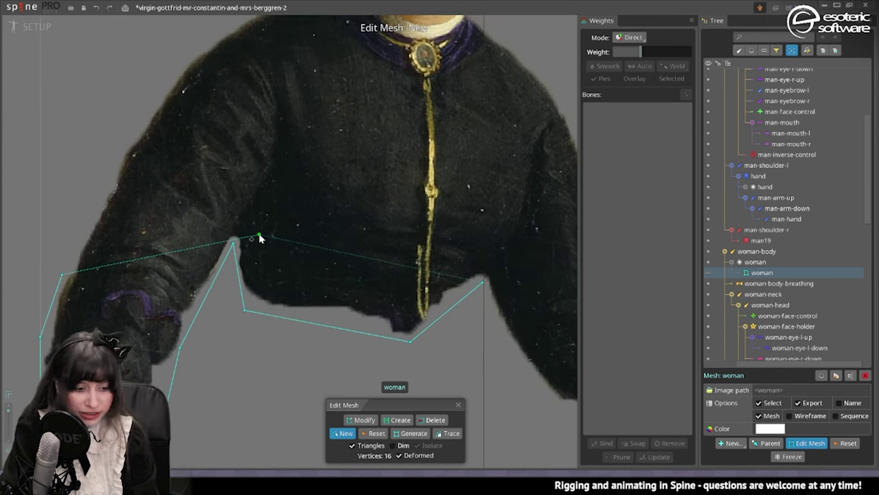
pyautogui.click(124, 146)
pyautogui.click(183, 64)
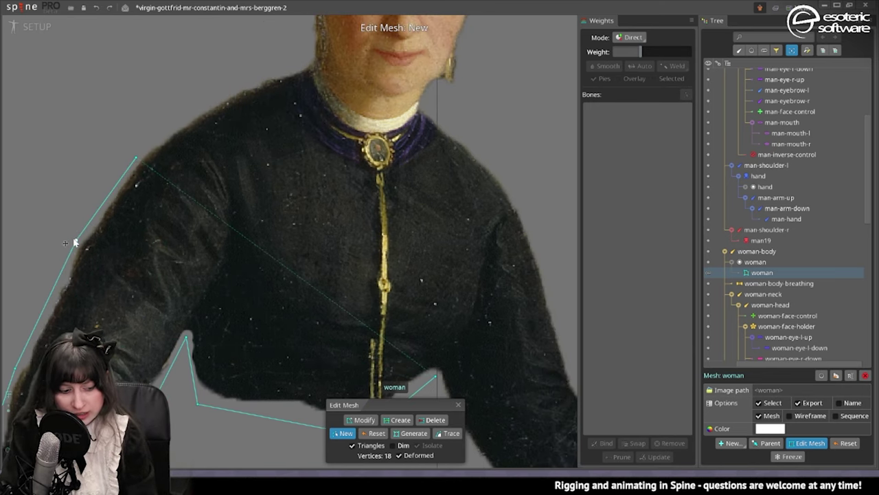
pyautogui.click(187, 118)
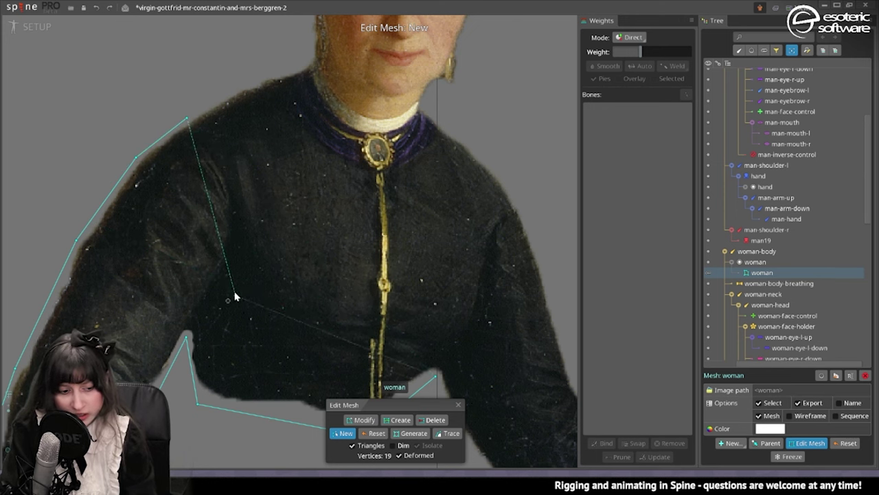
# Step: Extend the mesh outline along the top of the woman's shoulder to the base of her neck
pyautogui.moveTo(206, 122); pyautogui.dragTo(145, 177)
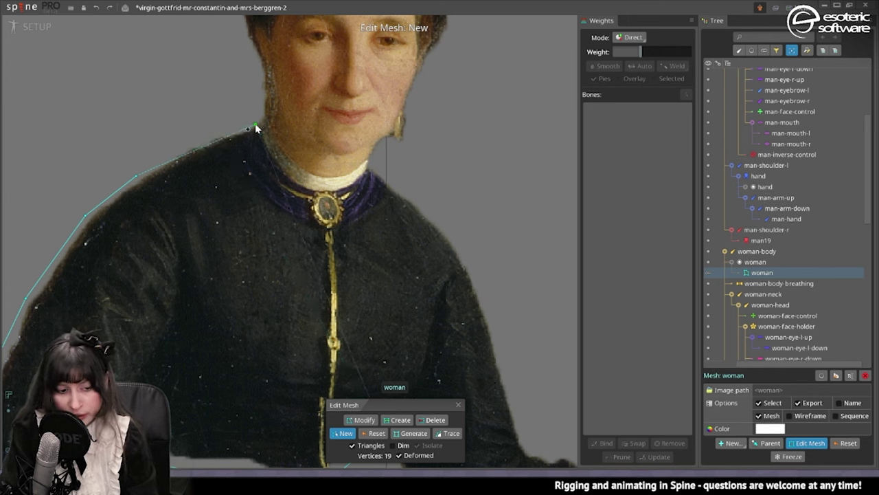
pyautogui.click(215, 132)
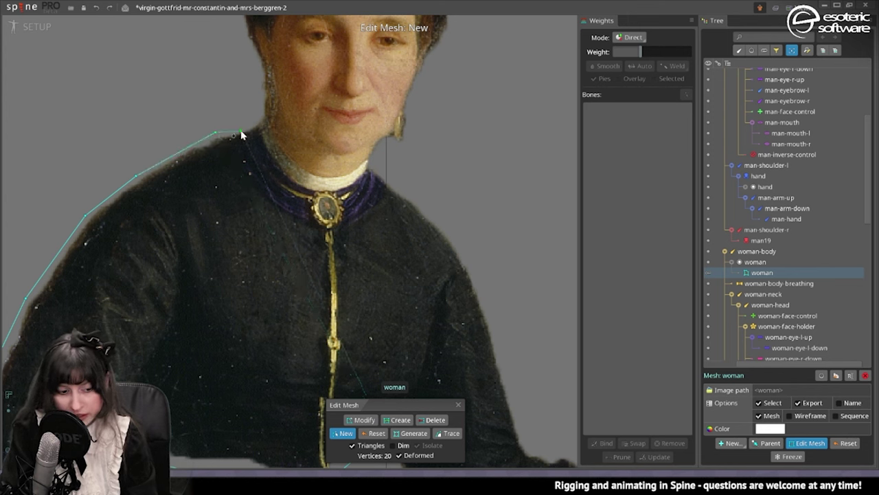
pyautogui.scroll(6, 261, 112)
pyautogui.click(267, 110)
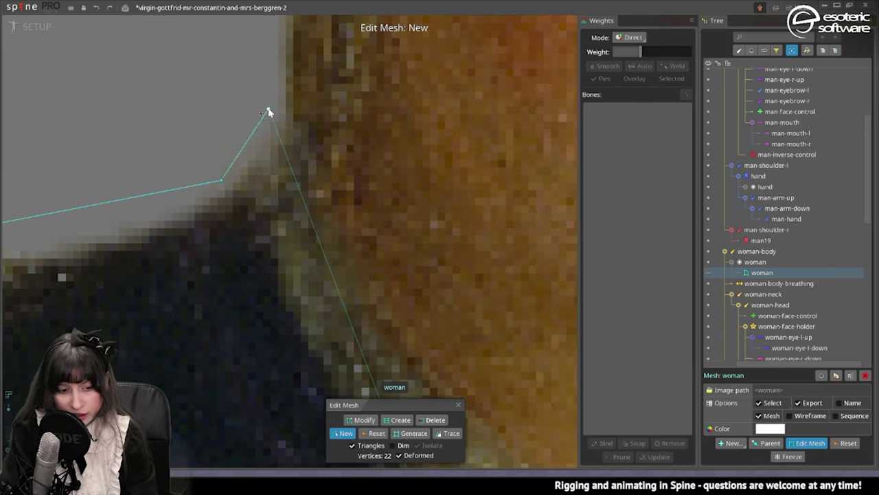
# Step: Carry the outline up beside the woman's ear and around the hair to the top of her head
pyautogui.scroll(-7, 268, 110)
pyautogui.scroll(2, 294, 228)
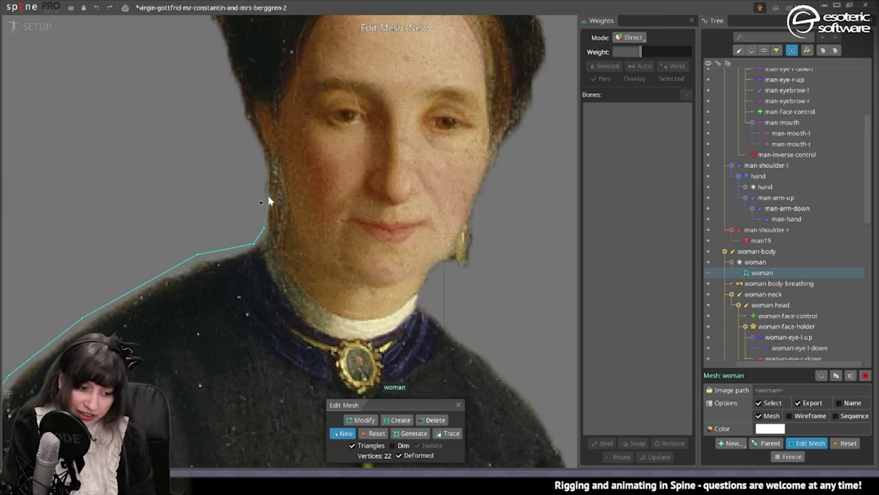
pyautogui.click(261, 155)
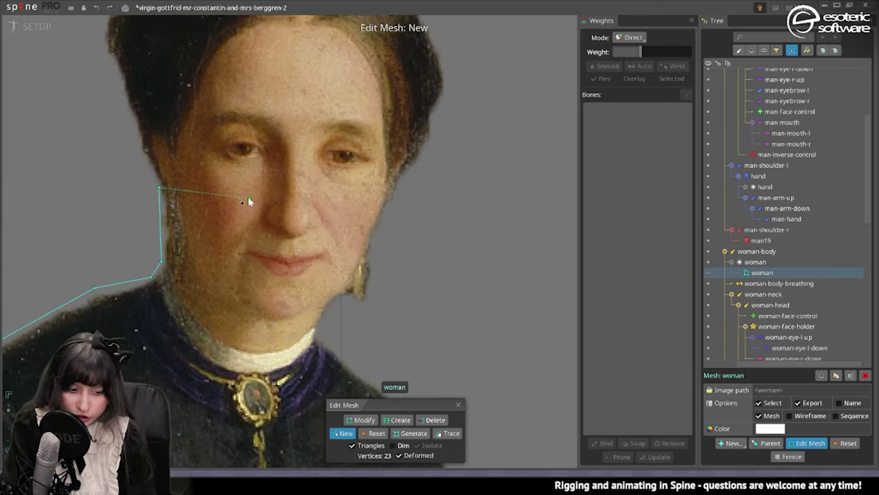
pyautogui.click(135, 146)
pyautogui.click(145, 191)
pyautogui.click(151, 143)
pyautogui.click(219, 22)
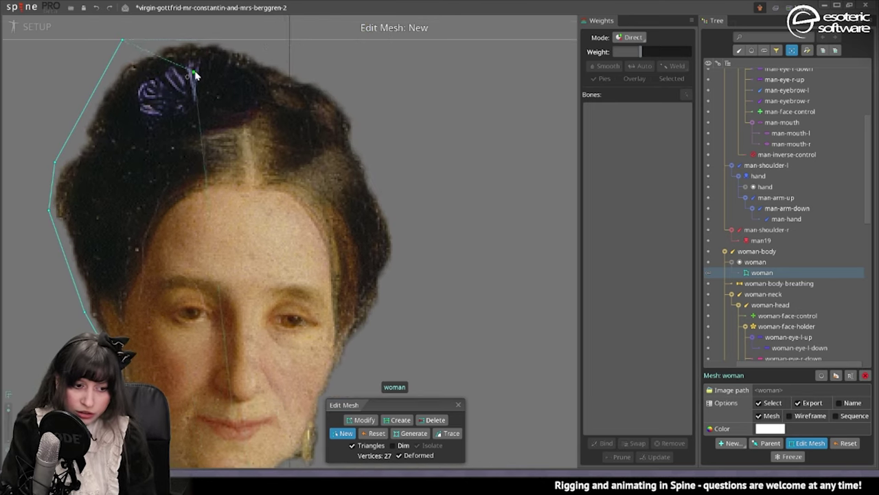
# Step: Continue the outline across the top of the hair and down the other side of the woman's head to her neck
pyautogui.click(224, 38)
pyautogui.click(226, 73)
pyautogui.click(272, 109)
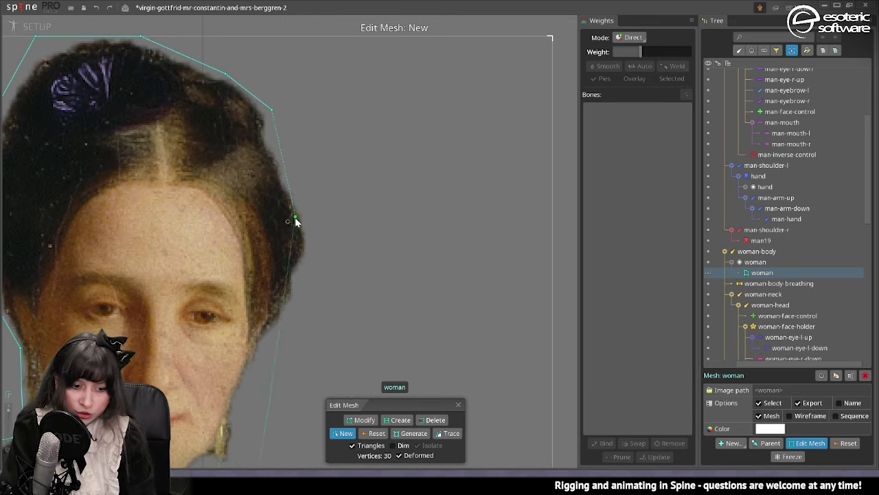
pyautogui.click(314, 247)
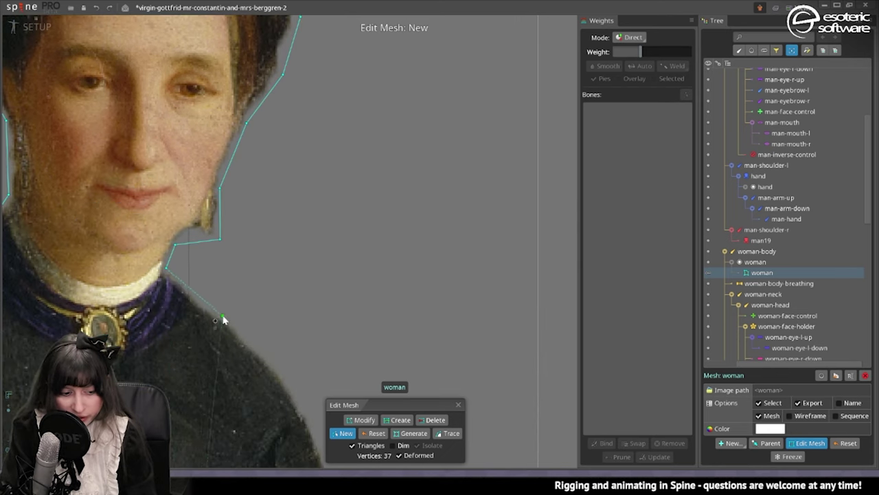
# Step: Trace the outline over the remaining shoulder and down around the sleeve beside the man, closing the woman's mesh hull
pyautogui.click(223, 316)
pyautogui.click(222, 354)
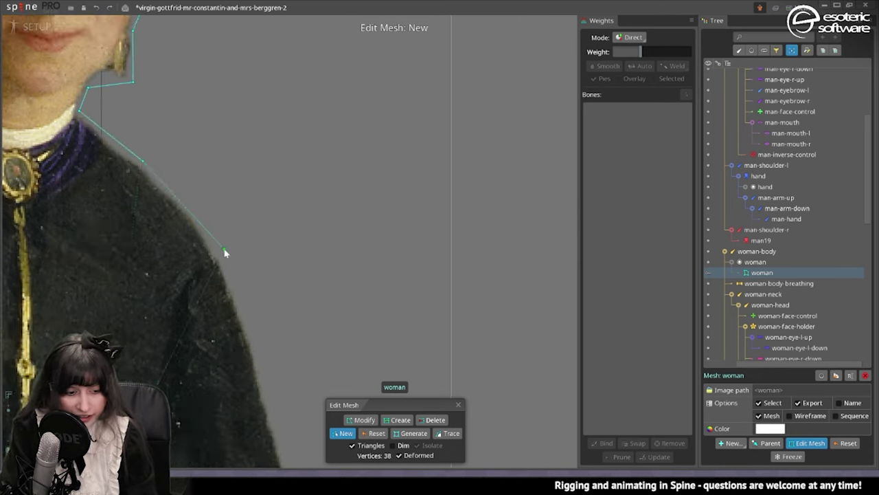
pyautogui.click(245, 179)
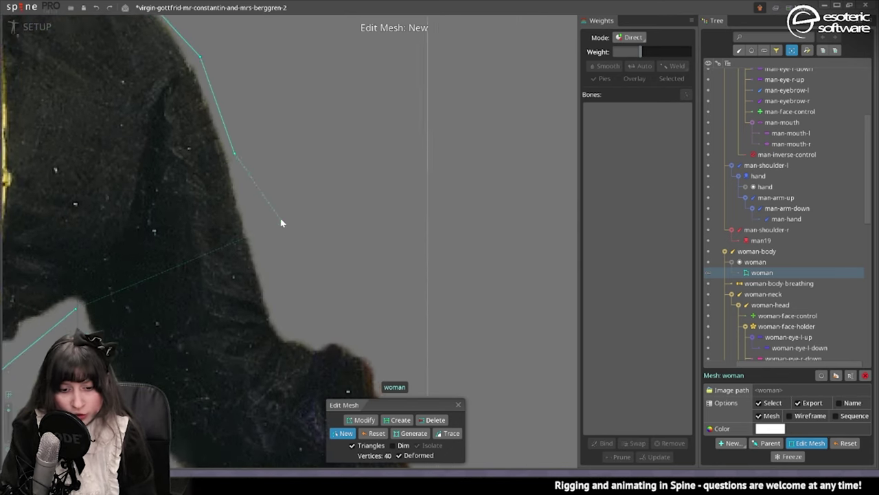
pyautogui.click(203, 202)
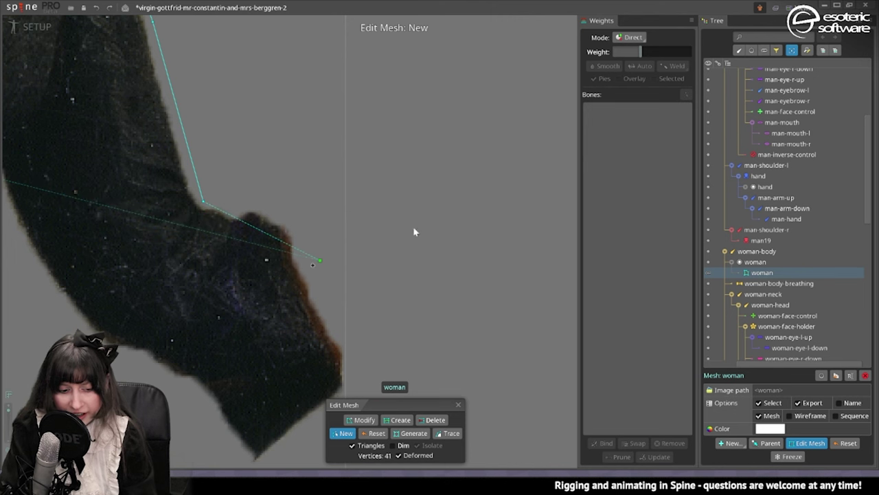
pyautogui.click(291, 216)
pyautogui.click(320, 318)
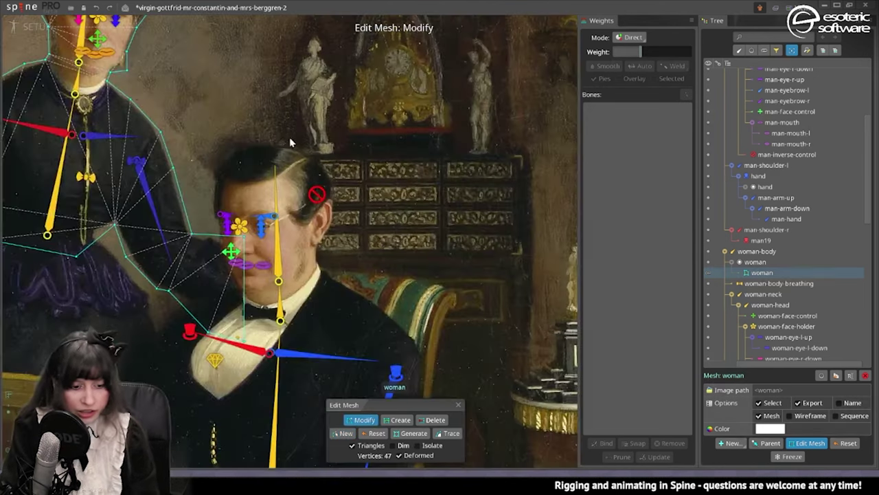
# Step: Add mesh vertices across the cuff of the woman's visible hand, from its outer side to the sleeve's inner edge
pyautogui.moveTo(208, 137); pyautogui.dragTo(347, 131)
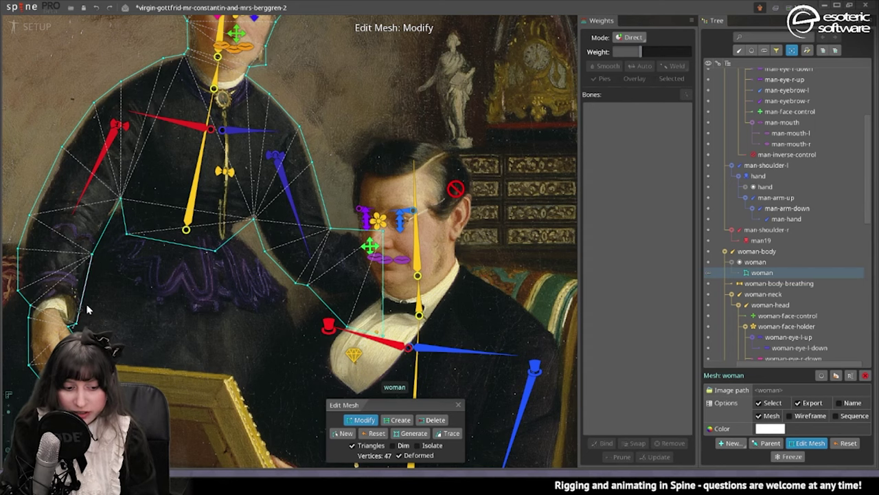
pyautogui.scroll(1, 129, 254)
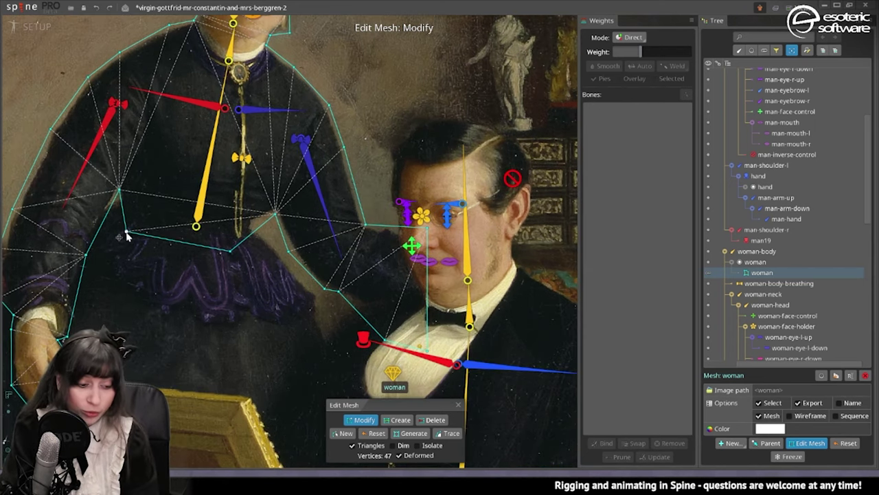
pyautogui.moveTo(124, 232); pyautogui.dragTo(202, 203)
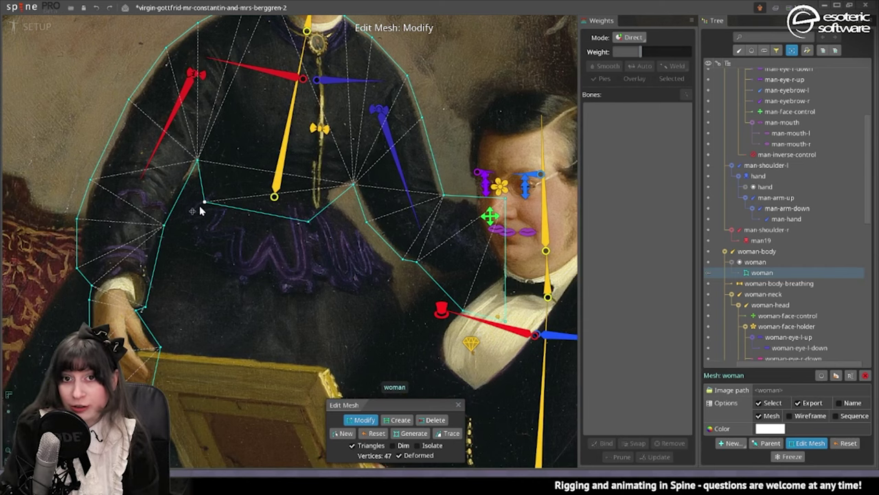
pyautogui.scroll(2, 90, 302)
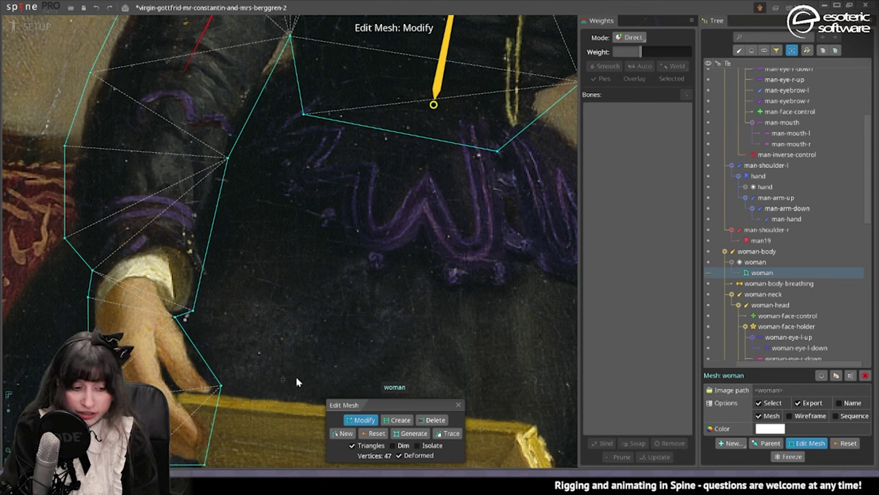
pyautogui.click(392, 419)
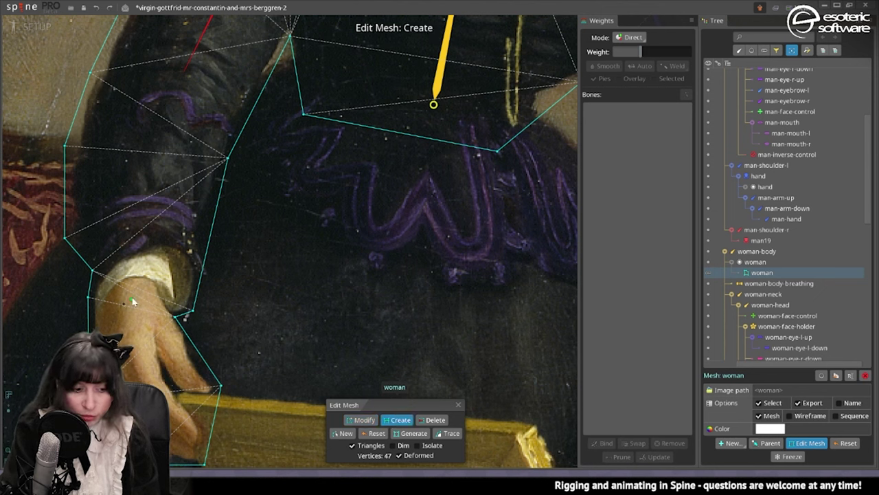
pyautogui.click(121, 260)
pyautogui.click(166, 241)
pyautogui.click(202, 268)
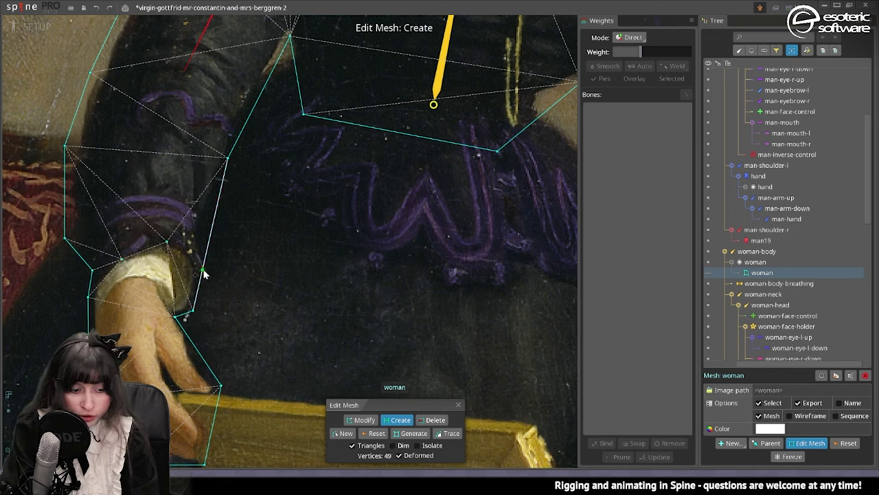
# Step: Add mesh vertices at the cuff's edge and along the outer side of the woman's visible hand
pyautogui.click(155, 282)
pyautogui.click(88, 321)
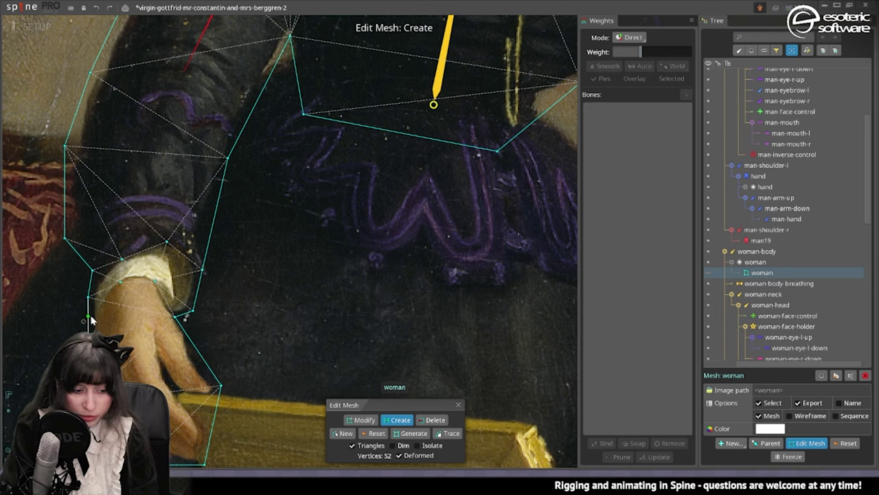
pyautogui.click(113, 335)
# Step: Add a mesh vertex at the elbow of the woman's sleeve, at the tip of the red upper-arm bone
pyautogui.moveTo(200, 107); pyautogui.dragTo(169, 284)
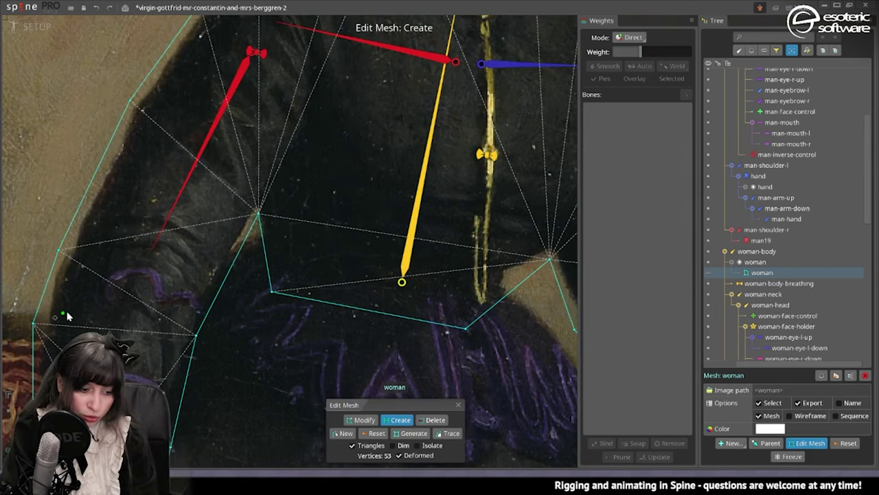
pyautogui.scroll(-4, 110, 410)
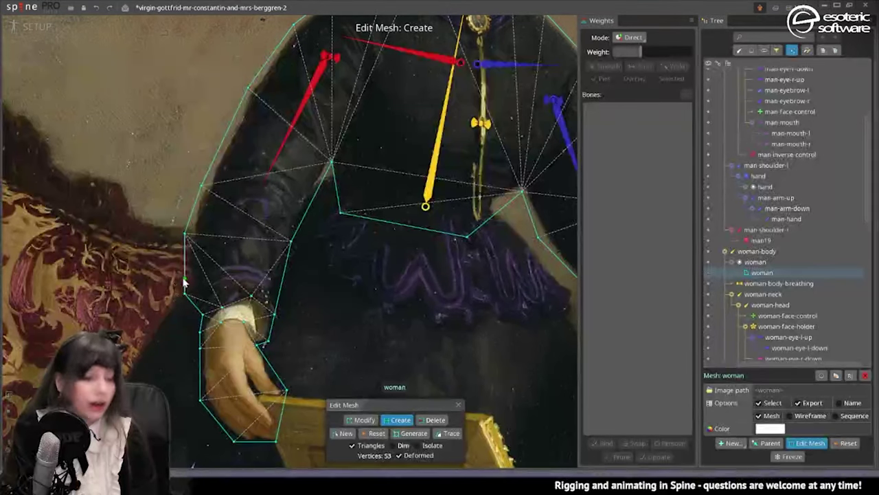
pyautogui.click(264, 191)
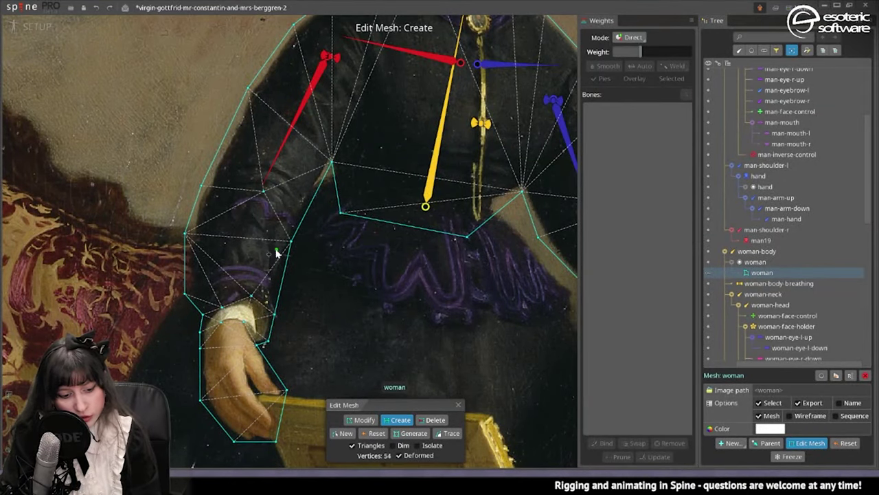
pyautogui.moveTo(251, 297)
pyautogui.mouseDown()
pyautogui.moveTo(261, 196)
pyautogui.moveTo(251, 284)
pyautogui.mouseUp()
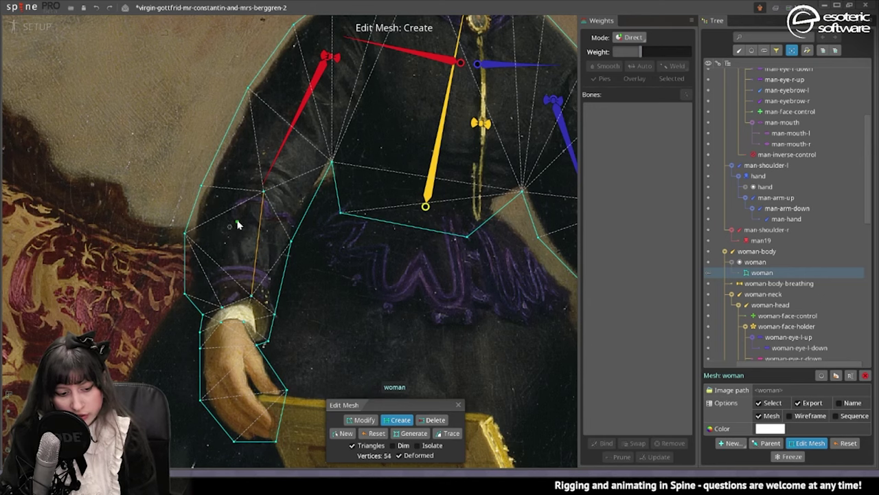
pyautogui.scroll(4, 235, 288)
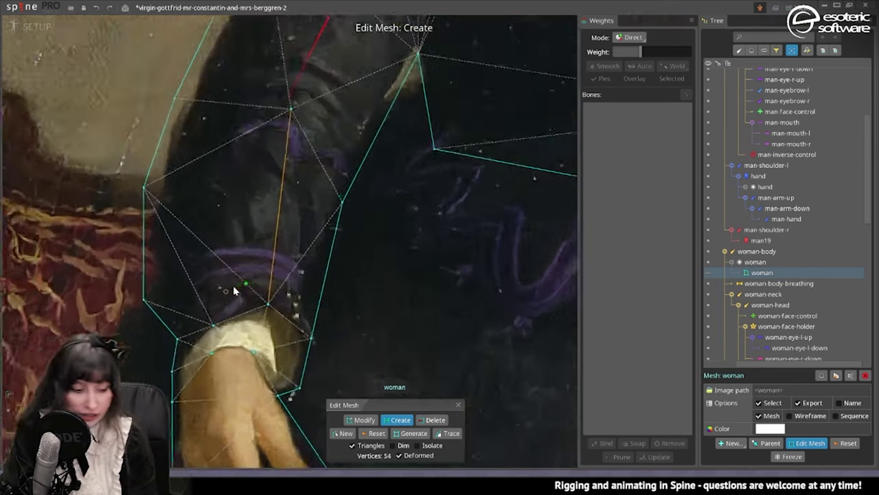
pyautogui.hotkey('ctrl', 'z')
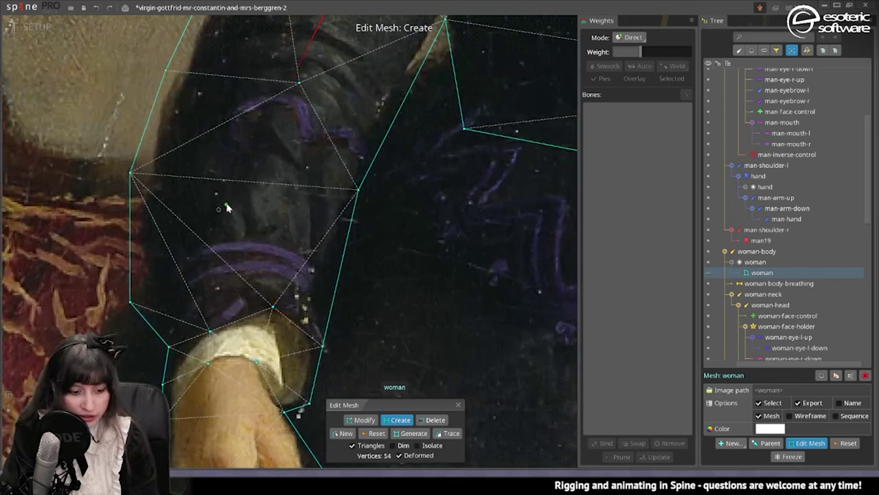
# Step: Add a mesh vertex in the middle of the woman's forearm, between elbow and cuff, and save the project
pyautogui.click(239, 188)
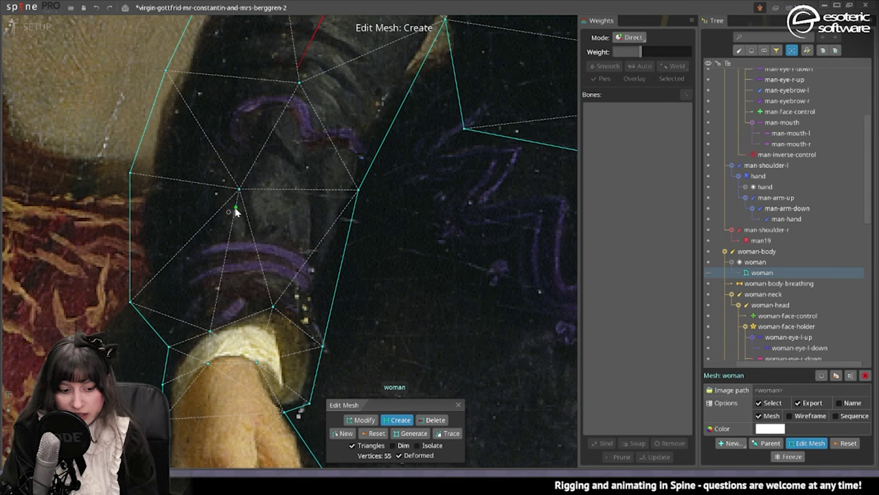
pyautogui.scroll(-3, 275, 233)
pyautogui.scroll(2, 240, 313)
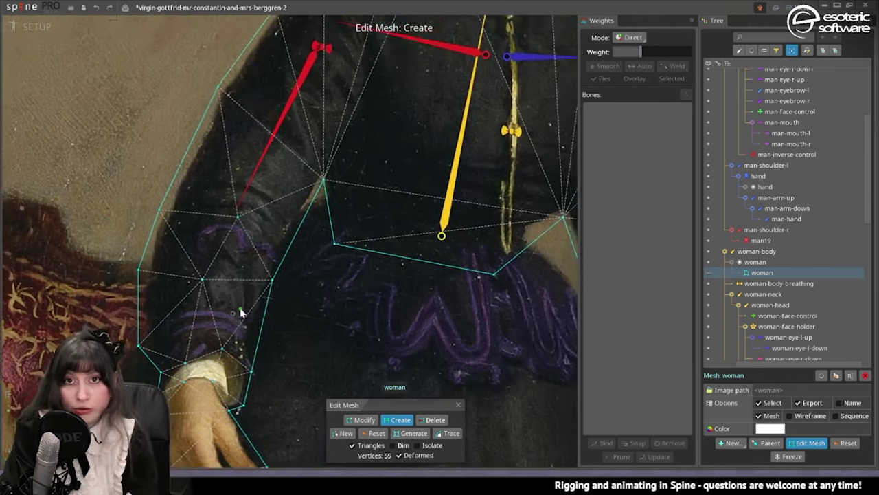
pyautogui.moveTo(251, 230); pyautogui.dragTo(222, 266)
pyautogui.scroll(-3, 215, 269)
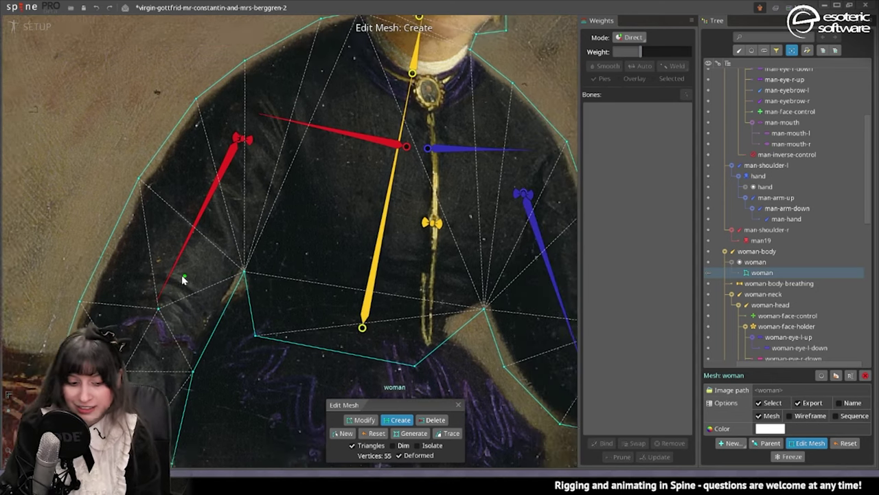
pyautogui.hotkey('ctrl', 's')
# Step: Add a vertex at the base of the red upper-arm bone, joined to the elbow vertex by an edge
pyautogui.scroll(2, 212, 130)
pyautogui.moveTo(212, 130); pyautogui.dragTo(131, 373)
pyautogui.click(233, 171)
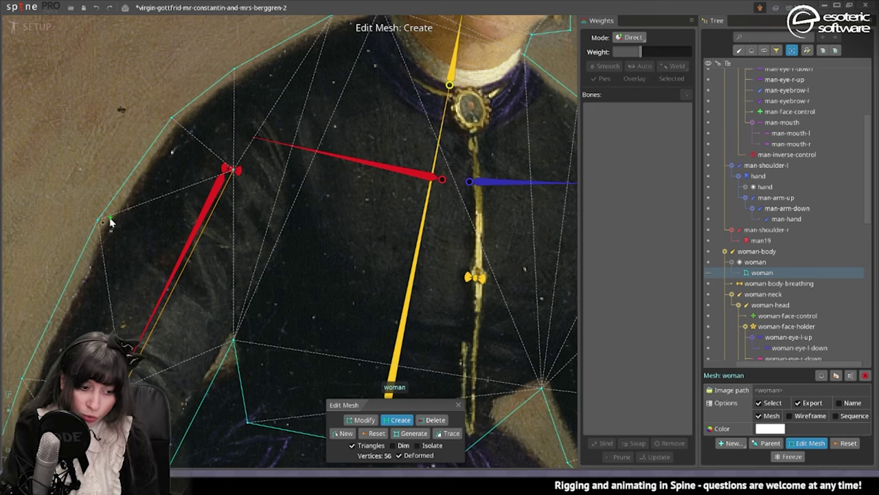
pyautogui.moveTo(239, 171); pyautogui.dragTo(206, 174)
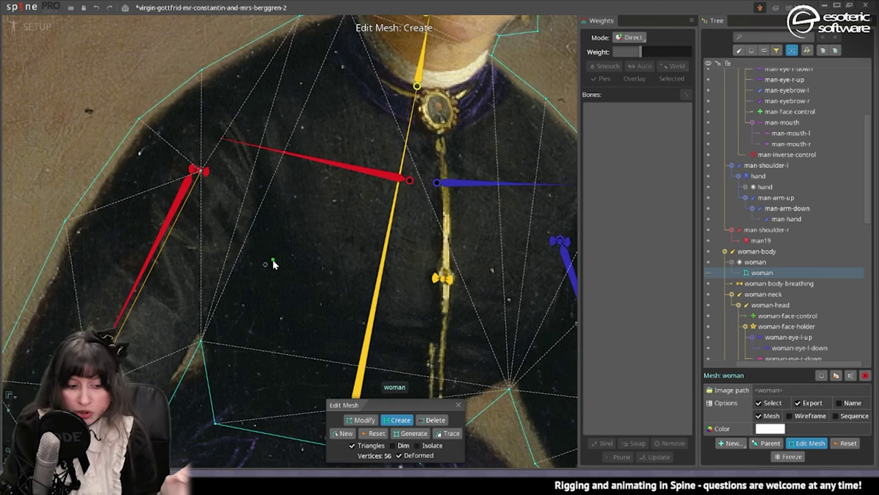
# Step: Add two mesh vertices where the red-boned arm meets the chest, one near the armpit and one higher up
pyautogui.click(250, 259)
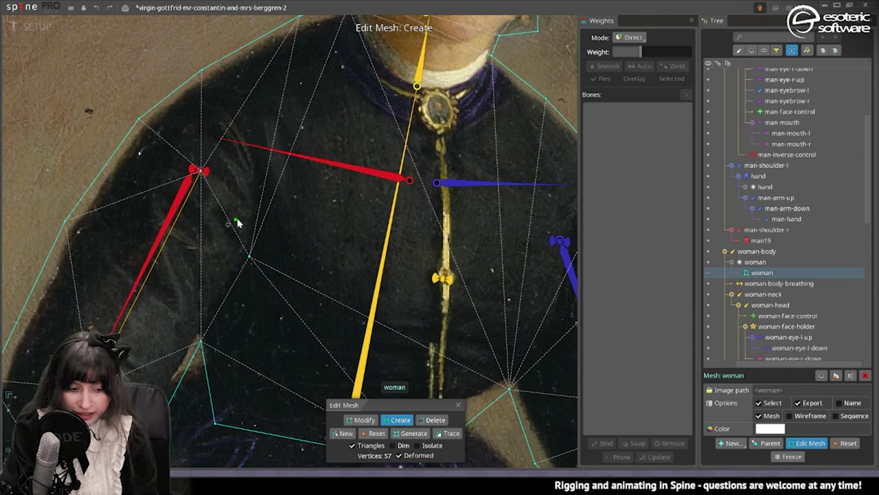
pyautogui.moveTo(241, 309); pyautogui.dragTo(134, 333)
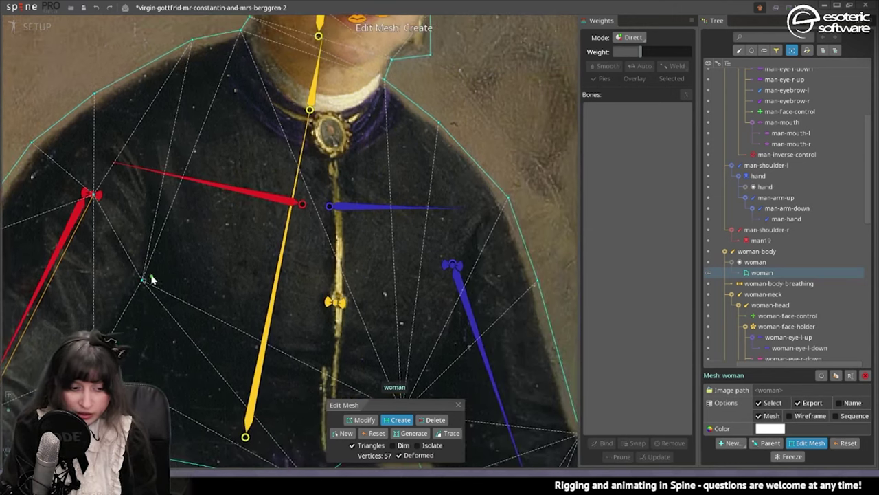
pyautogui.click(157, 205)
pyautogui.moveTo(121, 145); pyautogui.dragTo(147, 138)
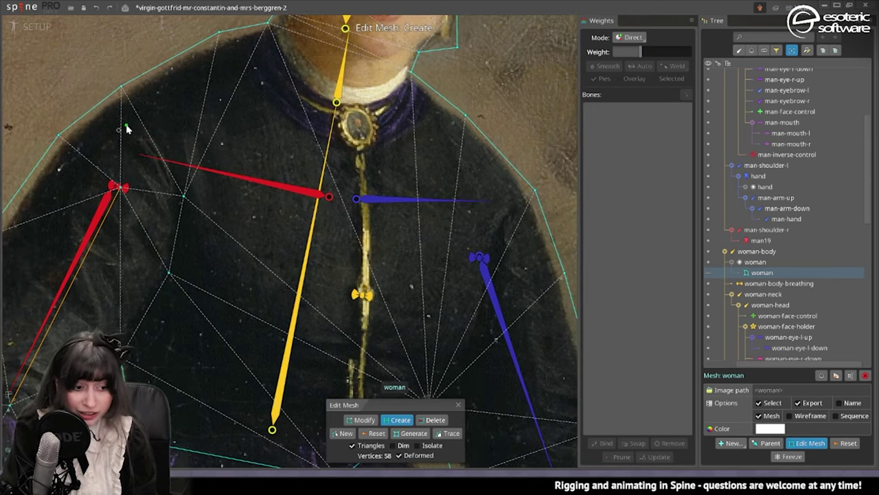
# Step: Add mesh vertices on the lower torso, at the blue-boned arm's armpit and shoulder joined by an edge, and in the upper chest's centre
pyautogui.scroll(-4, 125, 130)
pyautogui.moveTo(356, 219); pyautogui.dragTo(202, 165)
pyautogui.scroll(2, 213, 287)
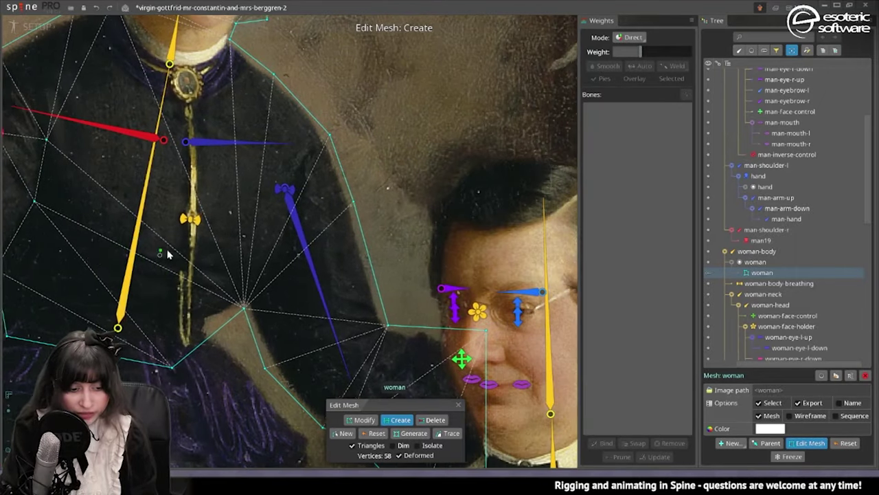
pyautogui.moveTo(194, 269); pyautogui.dragTo(220, 274)
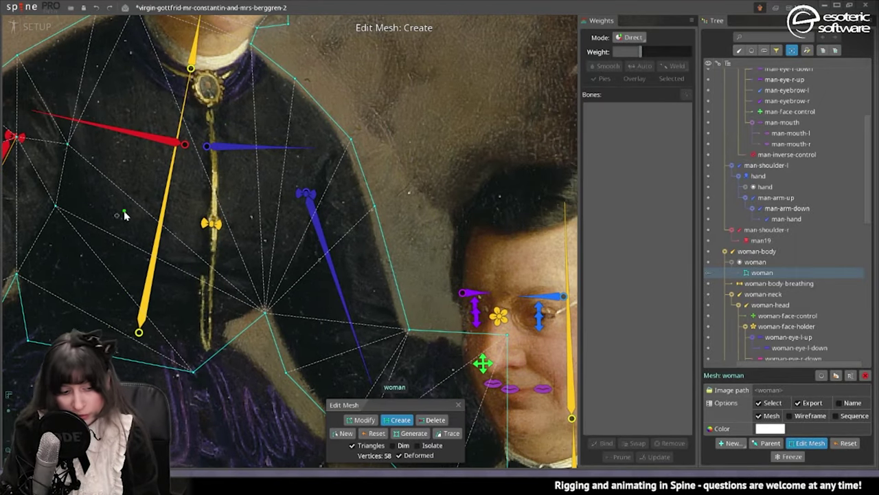
pyautogui.click(147, 245)
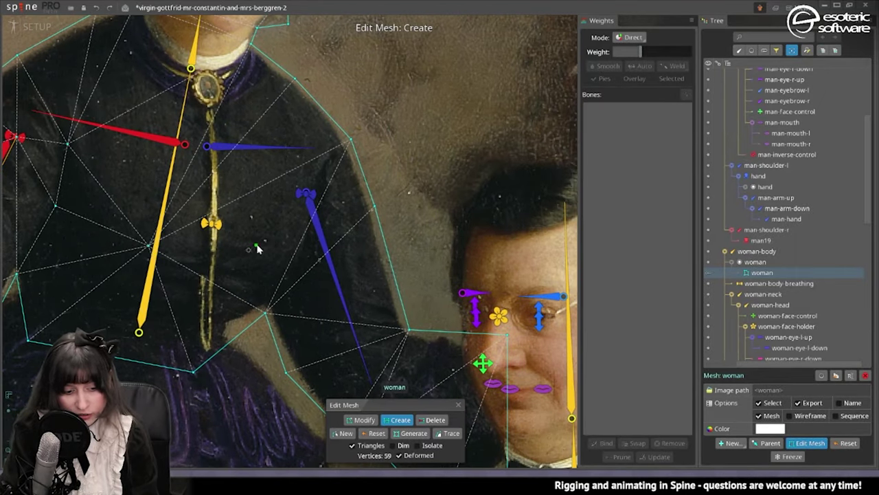
pyautogui.click(293, 257)
pyautogui.click(320, 180)
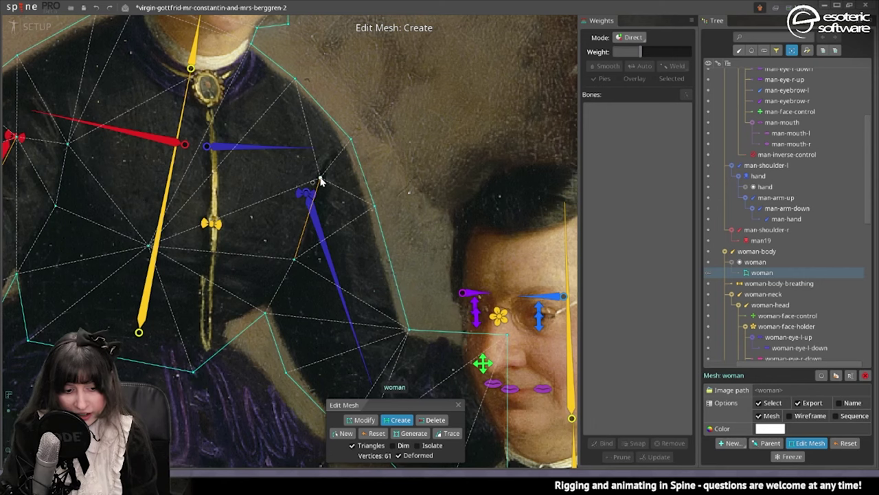
pyautogui.click(203, 153)
# Step: Add a vertex at the elbow of the woman's blue-boned arm and connect it by an edge to the shoulder vertex
pyautogui.moveTo(143, 143); pyautogui.dragTo(120, 86)
pyautogui.scroll(2, 202, 242)
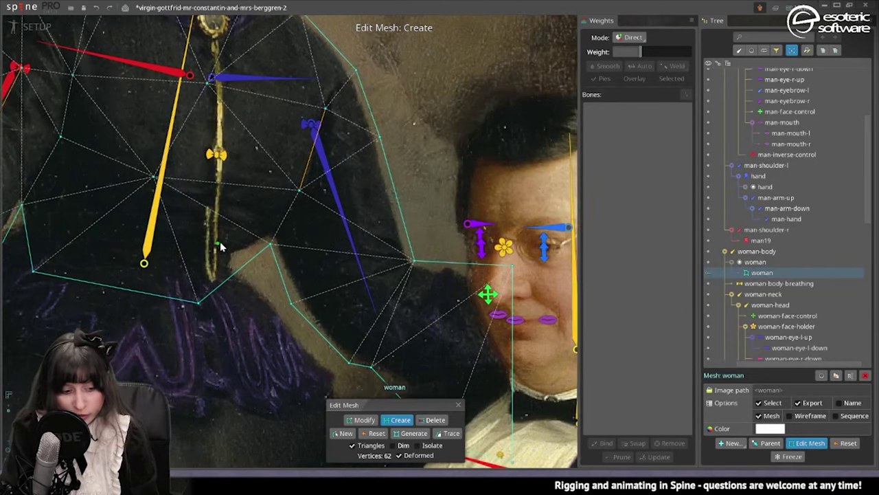
pyautogui.scroll(-2, 185, 176)
pyautogui.click(225, 310)
pyautogui.click(172, 122)
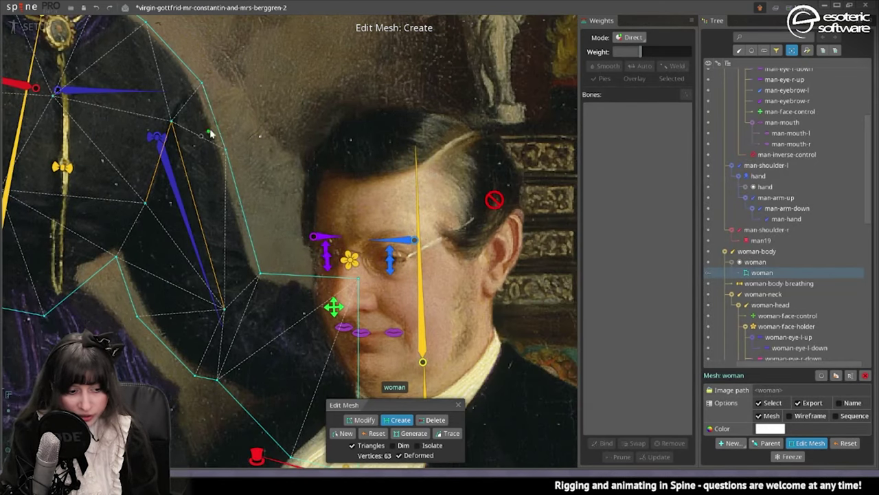
# Step: Add mesh vertices along the upper edge of the woman's white collar and below it on both sides of the brooch
pyautogui.moveTo(260, 323); pyautogui.dragTo(189, 233)
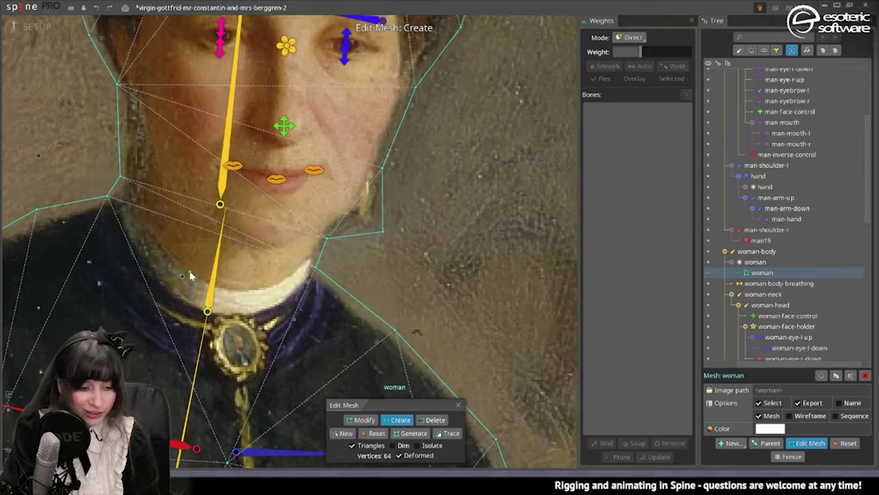
pyautogui.moveTo(200, 281); pyautogui.dragTo(203, 292)
pyautogui.moveTo(192, 335); pyautogui.dragTo(178, 284)
pyautogui.click(172, 224)
pyautogui.click(240, 246)
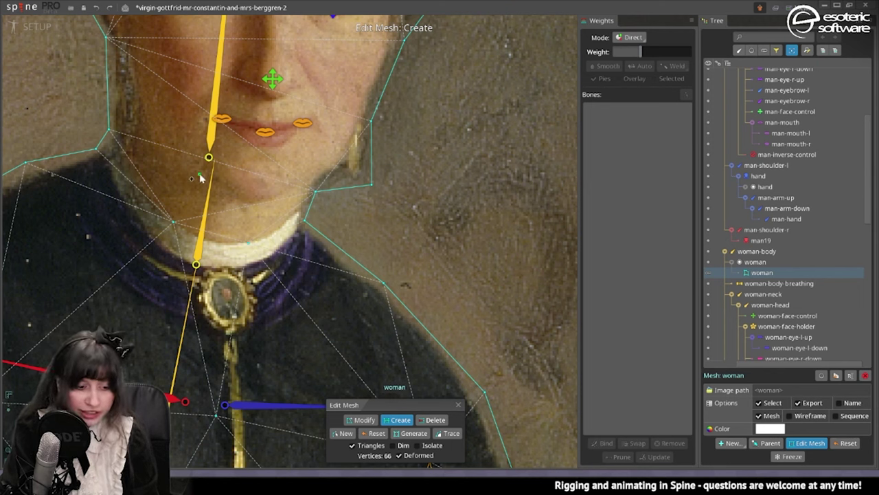
pyautogui.click(163, 271)
pyautogui.click(253, 277)
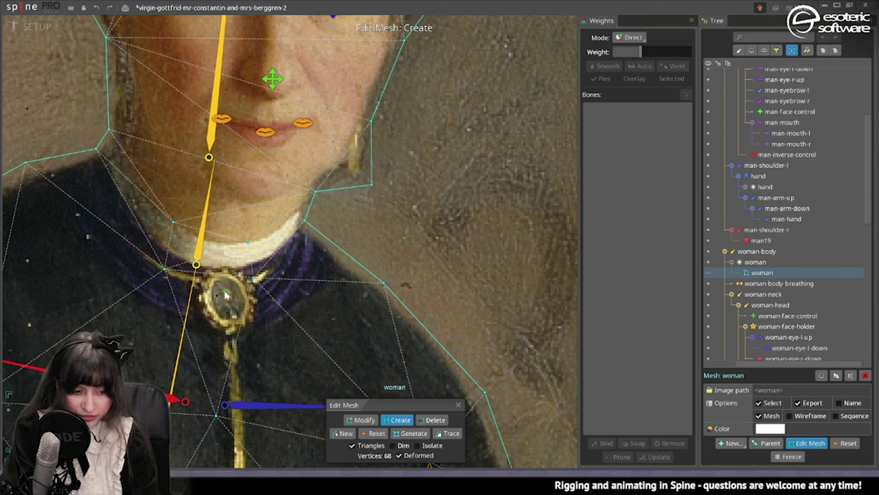
# Step: Move the two vertices beside the brooch slightly upward, closer to the woman's collar
pyautogui.click(353, 418)
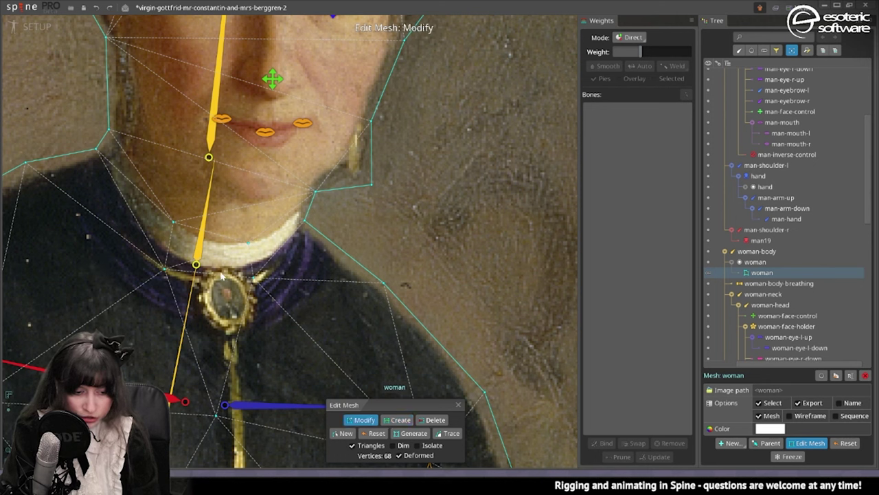
pyautogui.moveTo(255, 278); pyautogui.dragTo(254, 267)
pyautogui.moveTo(164, 269); pyautogui.dragTo(164, 261)
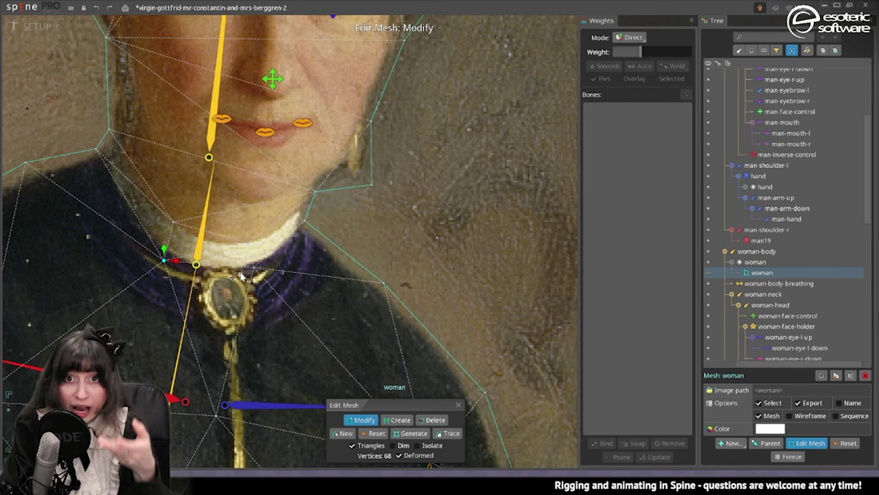
# Step: Return to creating vertices and add one at the side of the woman's face beside the pink-marked eye, near the ear
pyautogui.moveTo(255, 172); pyautogui.dragTo(228, 313)
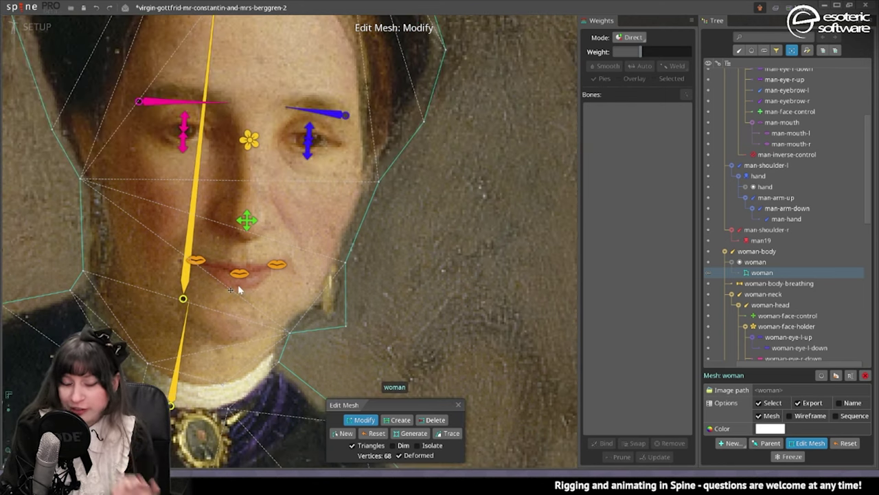
pyautogui.scroll(-4, 237, 289)
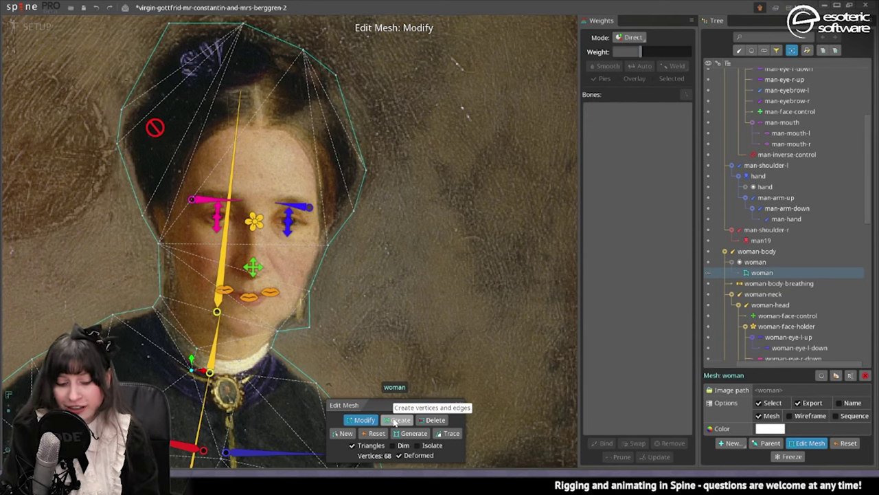
pyautogui.click(395, 421)
pyautogui.scroll(3, 212, 287)
pyautogui.scroll(-3, 273, 357)
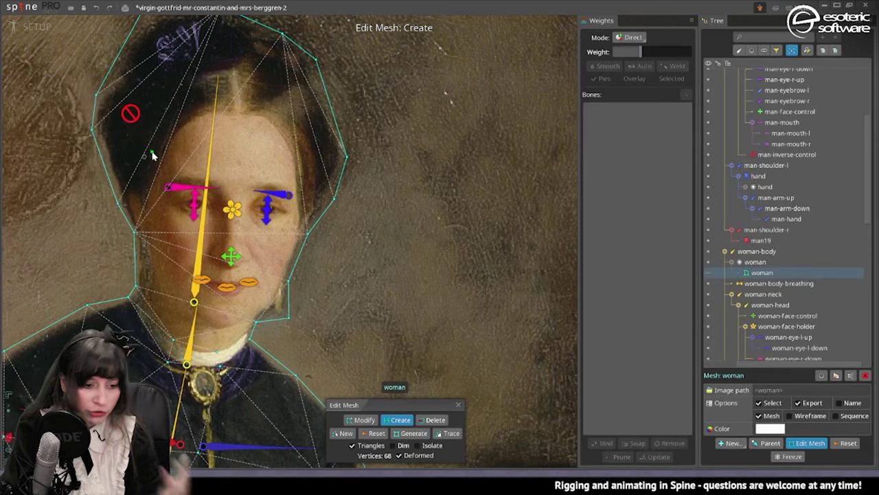
pyautogui.scroll(4, 214, 326)
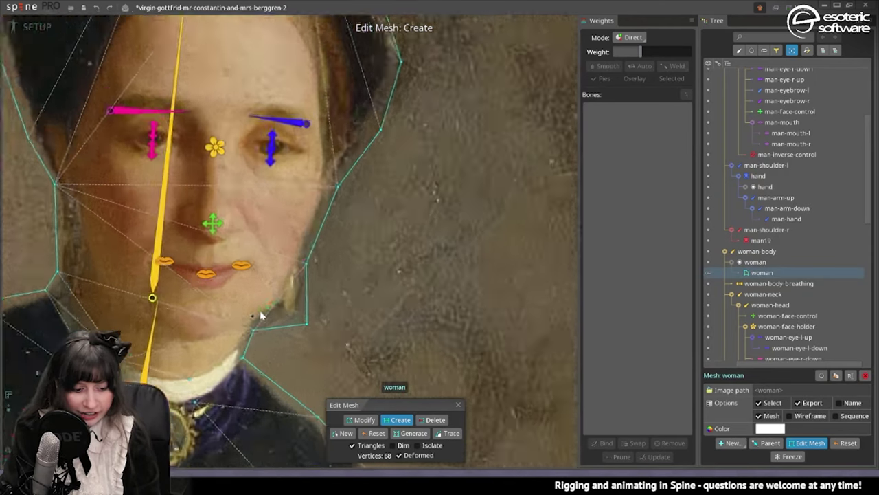
pyautogui.scroll(-2, 214, 252)
pyautogui.scroll(5, 219, 254)
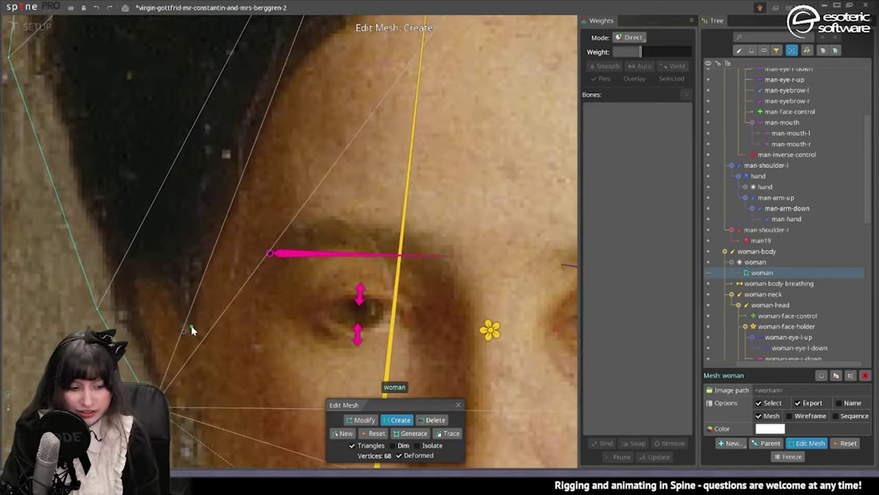
pyautogui.click(195, 333)
pyautogui.scroll(-5, 197, 317)
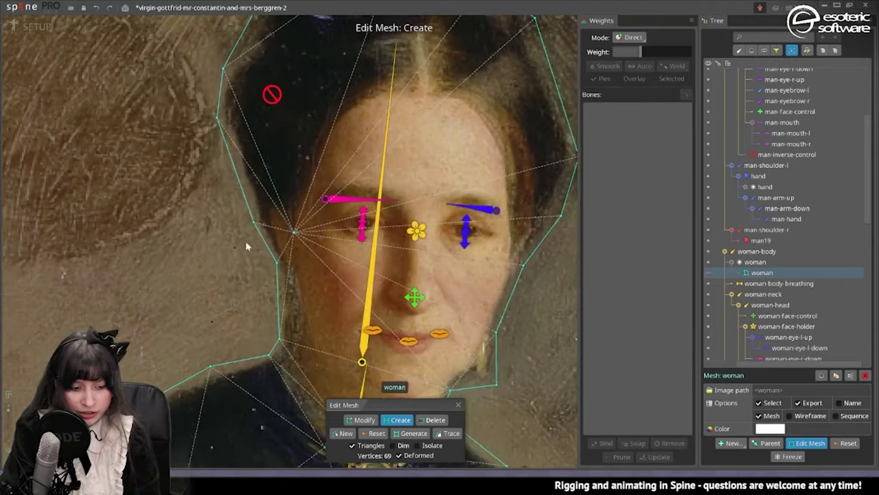
# Step: Add mesh vertices along the woman's hairline, from the pink-marked temple across the forehead and down the other side of her face
pyautogui.scroll(3, 245, 245)
pyautogui.click(210, 270)
pyautogui.click(256, 207)
pyautogui.moveTo(292, 223); pyautogui.dragTo(151, 265)
pyautogui.click(227, 250)
pyautogui.click(269, 327)
pyautogui.moveTo(271, 363); pyautogui.dragTo(254, 293)
pyautogui.click(252, 337)
pyautogui.moveTo(176, 172); pyautogui.dragTo(253, 184)
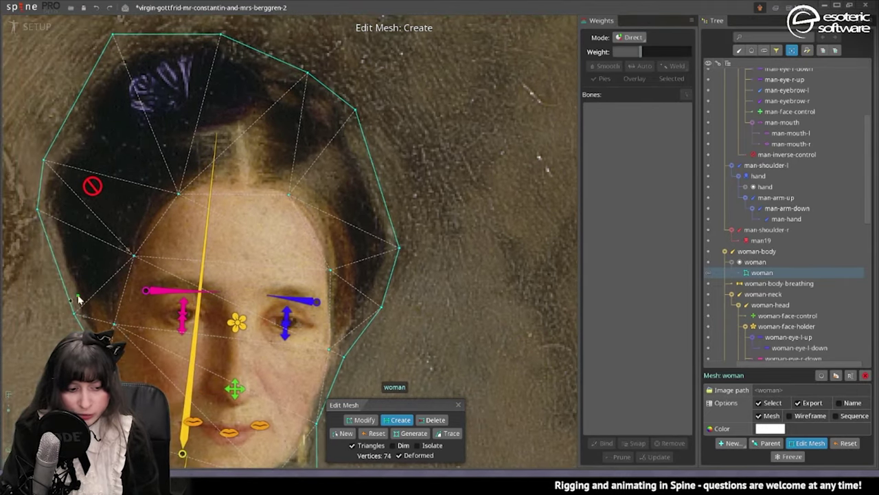
pyautogui.moveTo(118, 372); pyautogui.dragTo(146, 176)
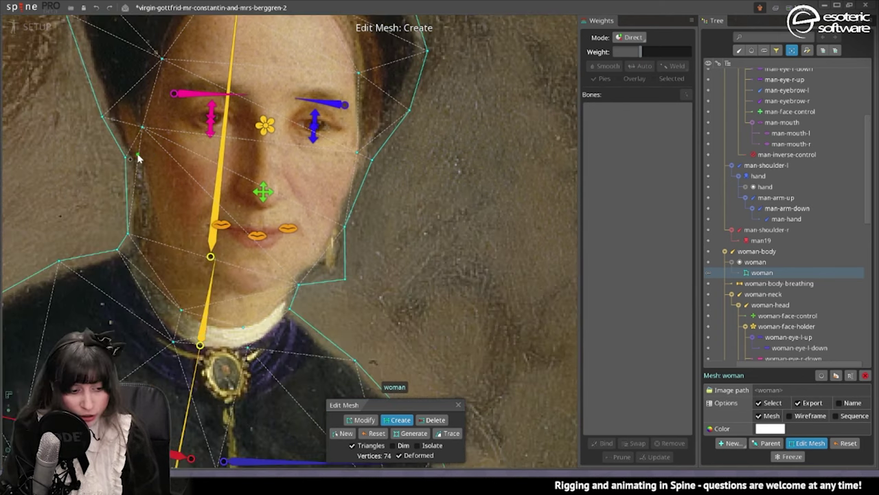
pyautogui.scroll(2, 166, 256)
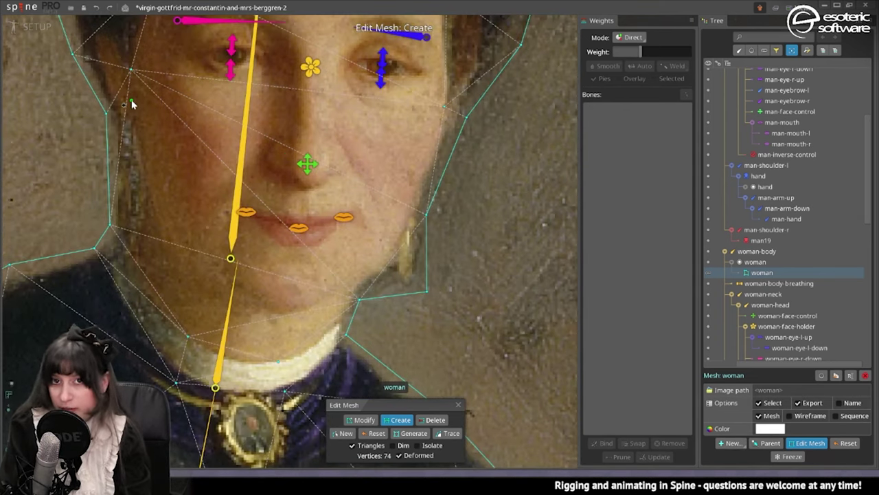
# Step: Add mesh vertices along the woman's jawline and cheek on both sides of her face
pyautogui.click(171, 263)
pyautogui.moveTo(173, 263); pyautogui.dragTo(121, 237)
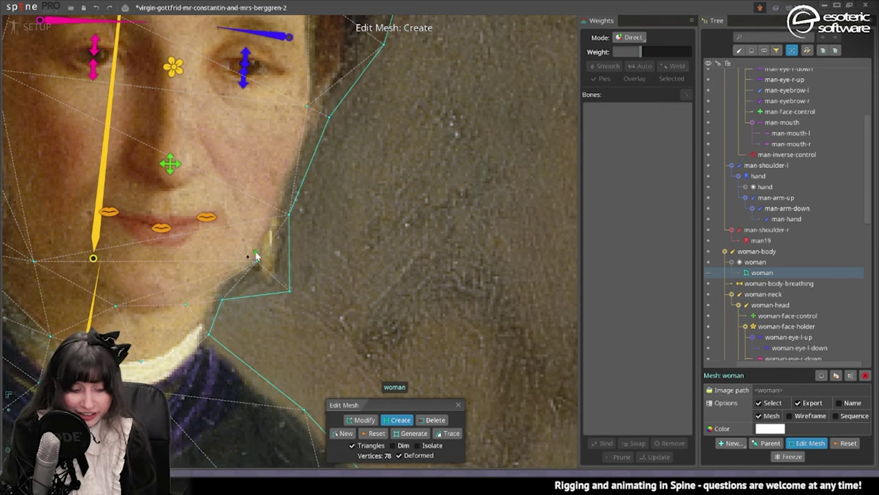
pyautogui.click(288, 175)
pyautogui.moveTo(289, 162); pyautogui.dragTo(357, 220)
pyautogui.scroll(-5, 235, 267)
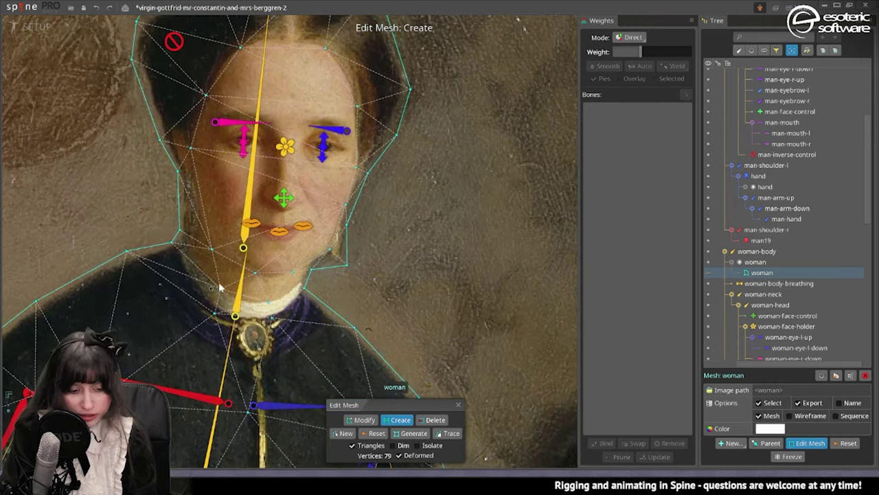
# Step: Add five mesh vertices through the woman's dark hair beside her forehead and temple on the pink-marked side
pyautogui.scroll(5, 186, 446)
pyautogui.moveTo(261, 197); pyautogui.dragTo(221, 485)
pyautogui.scroll(-3, 286, 345)
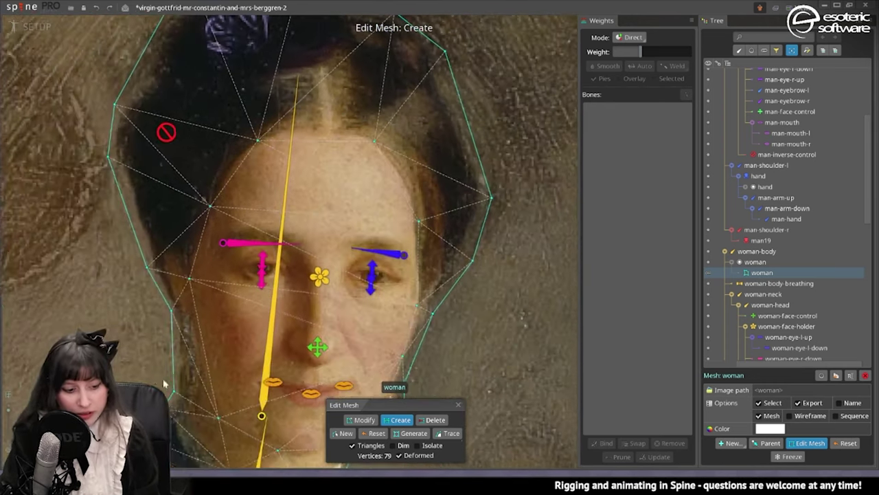
pyautogui.moveTo(286, 345); pyautogui.dragTo(198, 476)
pyautogui.moveTo(117, 332); pyautogui.dragTo(108, 347)
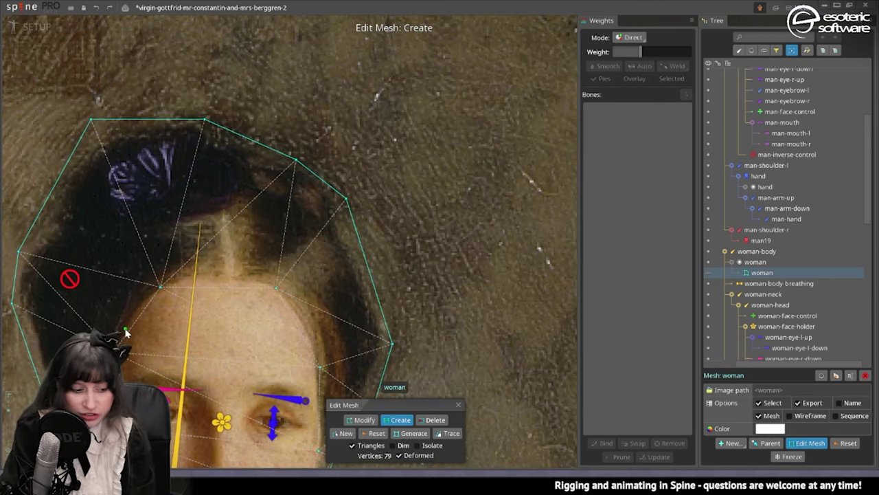
pyautogui.moveTo(239, 323); pyautogui.dragTo(230, 249)
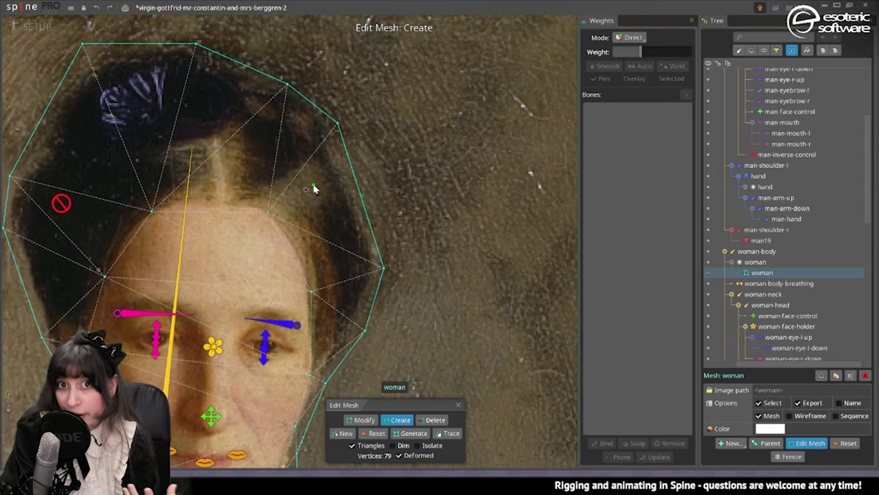
pyautogui.moveTo(260, 191); pyautogui.dragTo(246, 177)
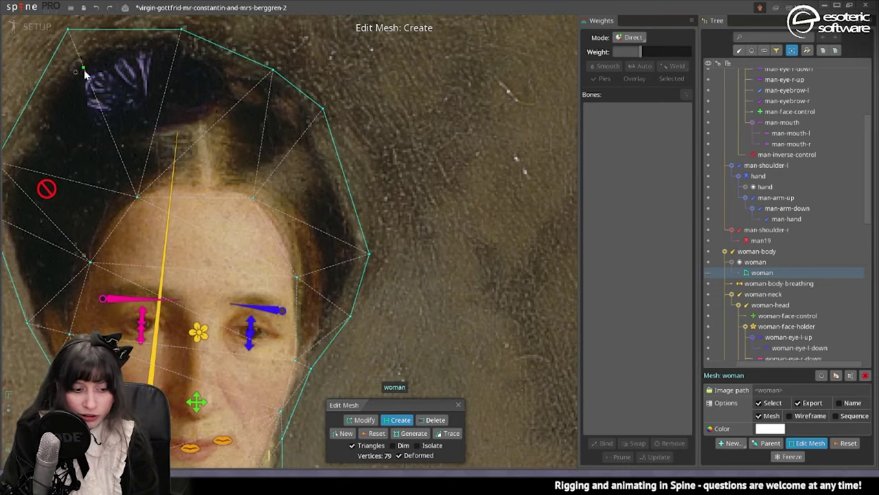
pyautogui.moveTo(91, 208); pyautogui.dragTo(146, 187)
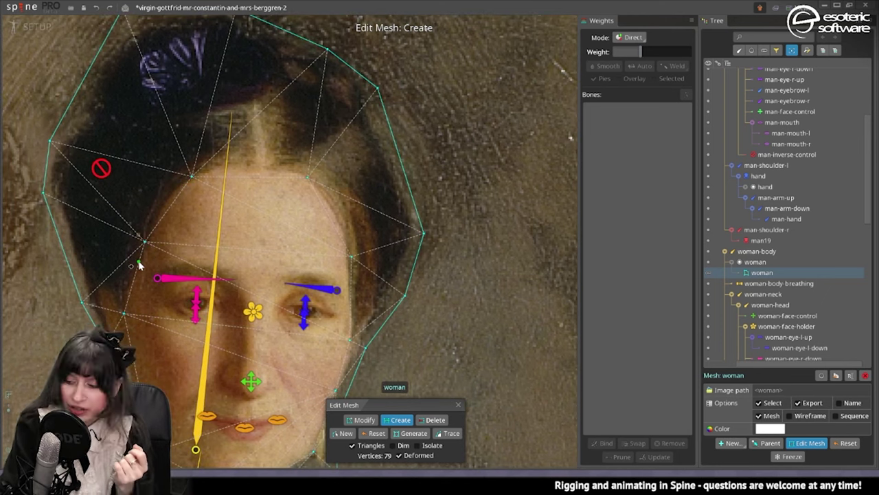
pyautogui.click(112, 212)
pyautogui.click(88, 208)
pyautogui.click(83, 207)
pyautogui.click(115, 129)
pyautogui.click(164, 132)
# Step: Move the new hair vertex nearest the pink-marked temple slightly downward and return to creating vertices
pyautogui.moveTo(181, 157); pyautogui.dragTo(141, 172)
pyautogui.press('v')
pyautogui.moveTo(87, 238); pyautogui.dragTo(85, 247)
pyautogui.moveTo(231, 186); pyautogui.dragTo(180, 226)
pyautogui.press('c')
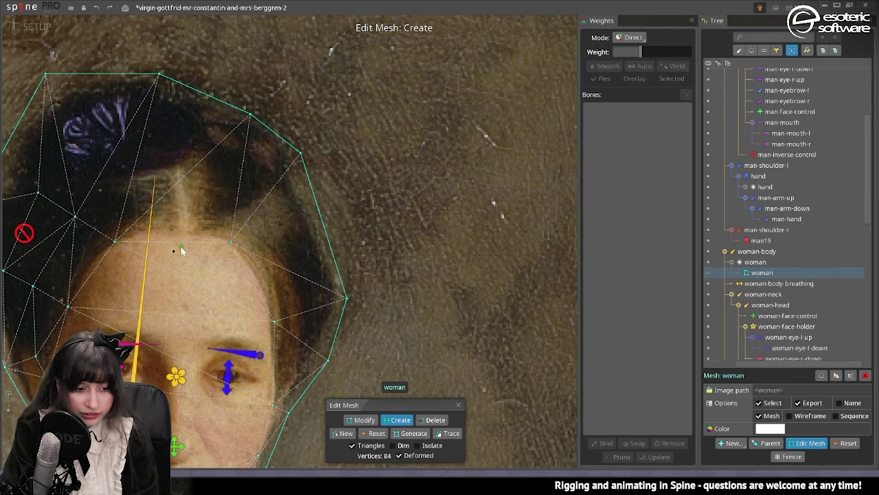
# Step: Add mesh vertices at the top of the hair parting, in the hair beside it, and on the outline left of the hair ornament
pyautogui.click(177, 169)
pyautogui.moveTo(146, 176); pyautogui.dragTo(219, 184)
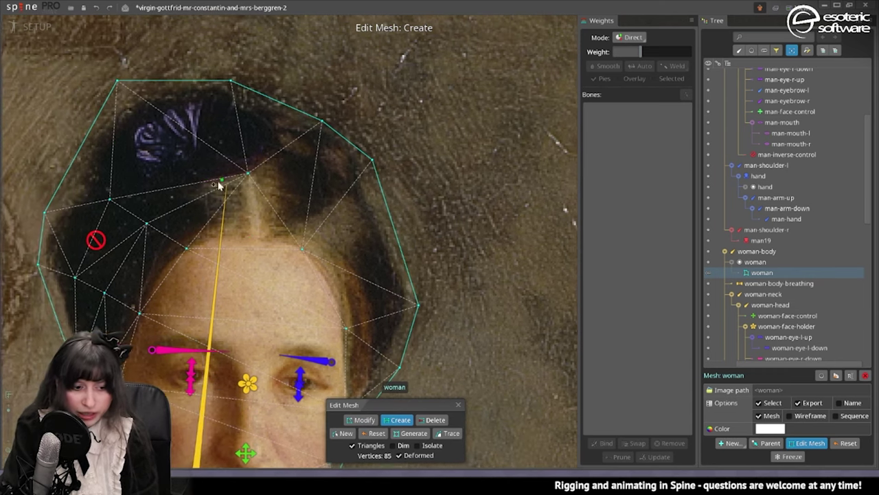
pyautogui.click(288, 137)
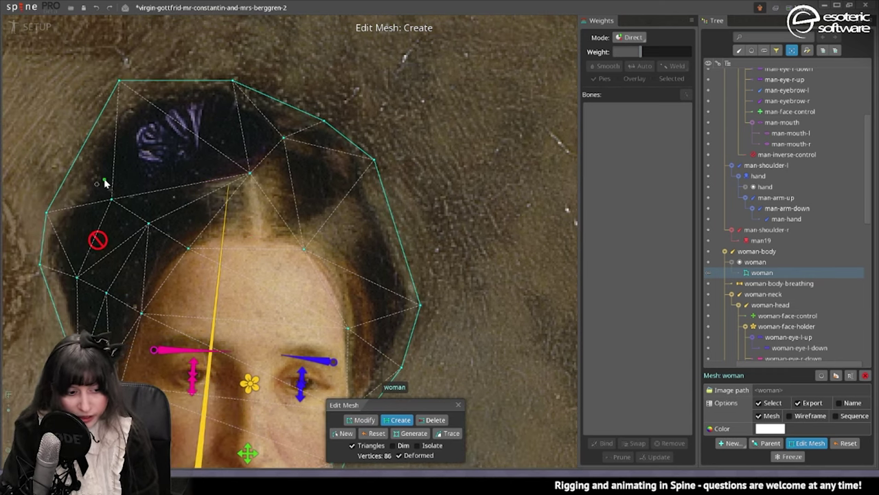
pyautogui.click(73, 172)
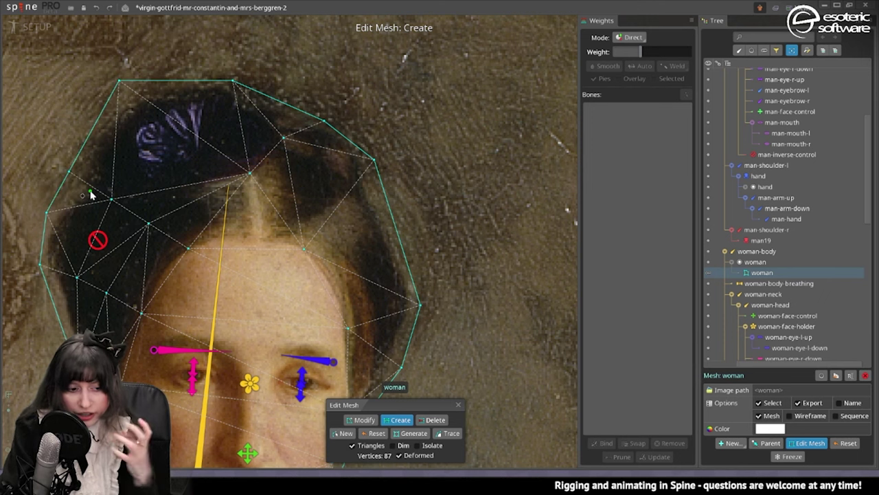
# Step: Add four mesh vertices around the purple ornament in the woman's hair
pyautogui.click(147, 180)
pyautogui.click(213, 149)
pyautogui.click(206, 102)
pyautogui.click(127, 126)
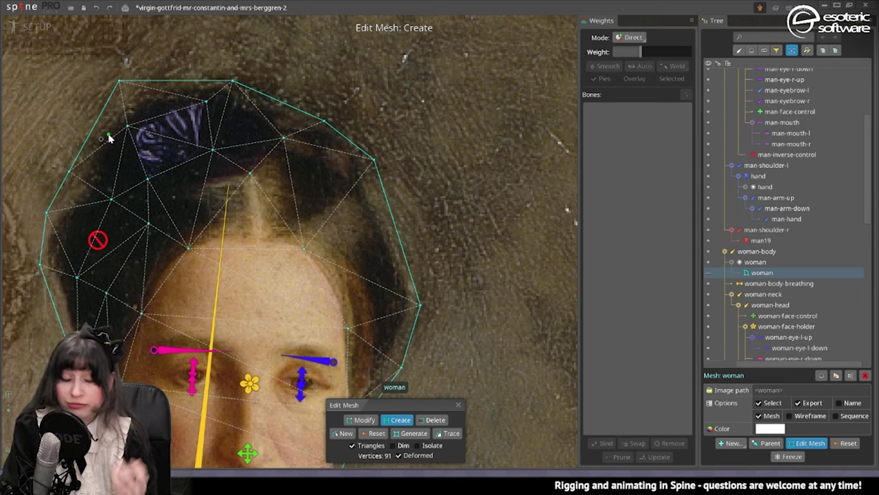
# Step: Create mesh edges from the ornament's upper vertex to the neighbouring hair vertex, and from the pink-side hair vertex to the parting vertex
pyautogui.moveTo(206, 102); pyautogui.dragTo(284, 139)
pyautogui.moveTo(278, 173); pyautogui.dragTo(204, 199)
pyautogui.moveTo(37, 225); pyautogui.dragTo(174, 199)
# Step: Add four mesh vertices down through the woman's hair on the blue-marked side, from the crown to beside the eye
pyautogui.moveTo(175, 199); pyautogui.dragTo(154, 214)
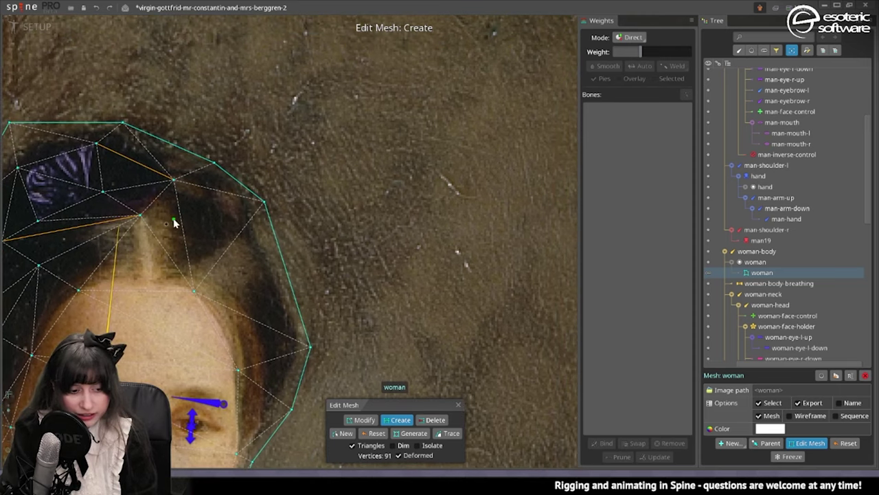
pyautogui.click(248, 226)
pyautogui.moveTo(241, 232); pyautogui.dragTo(202, 196)
pyautogui.click(244, 254)
pyautogui.click(260, 287)
pyautogui.moveTo(259, 325); pyautogui.dragTo(250, 223)
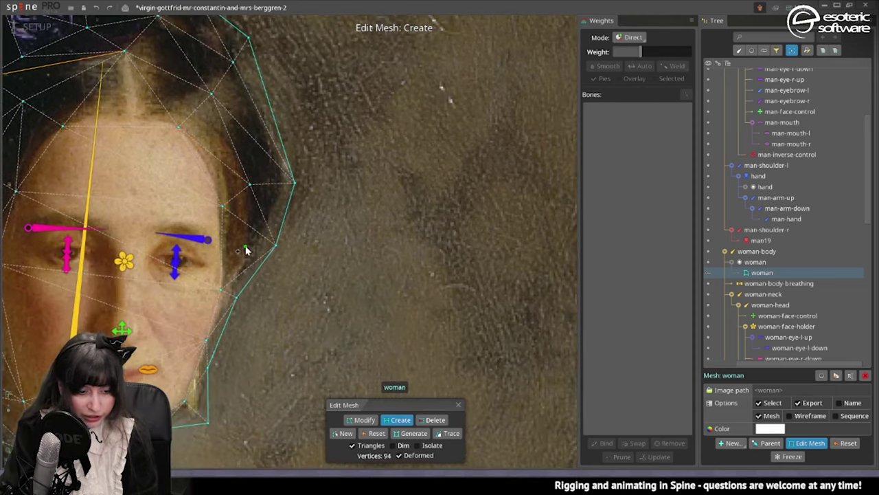
pyautogui.click(246, 263)
pyautogui.moveTo(241, 267); pyautogui.dragTo(320, 331)
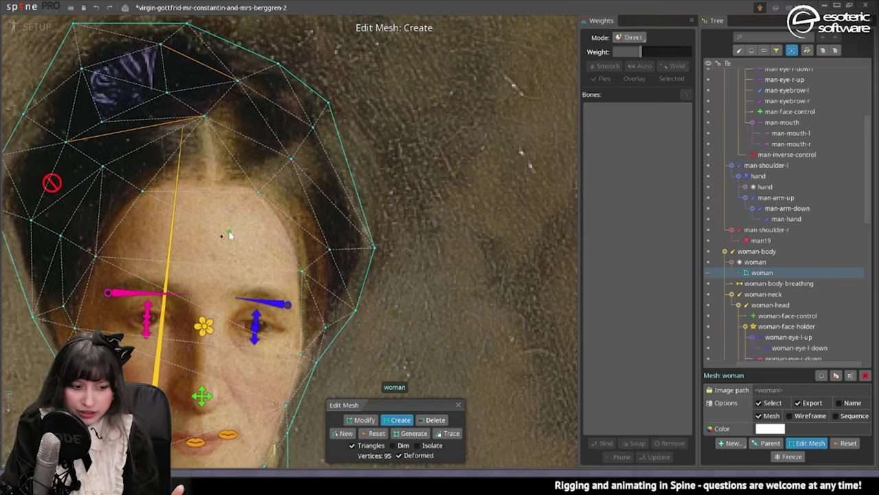
pyautogui.click(161, 143)
pyautogui.click(246, 147)
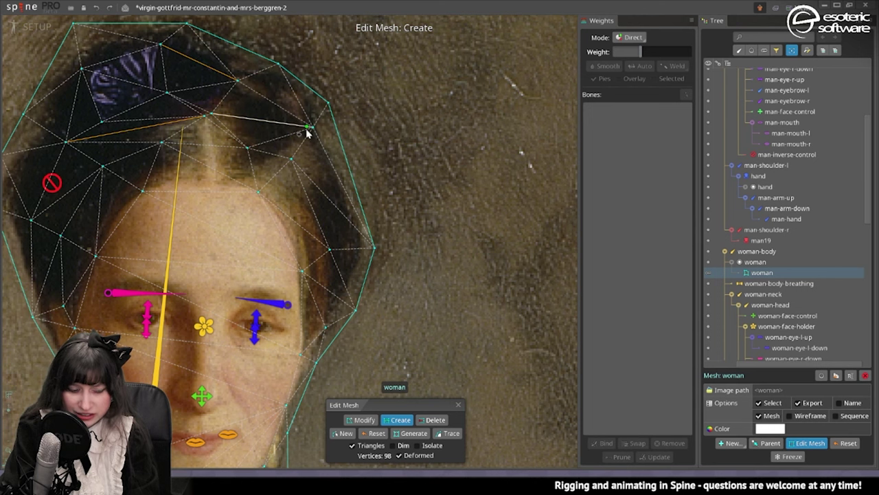
pyautogui.hotkey('ctrl', 'z')
pyautogui.hotkey('ctrl', 'z')
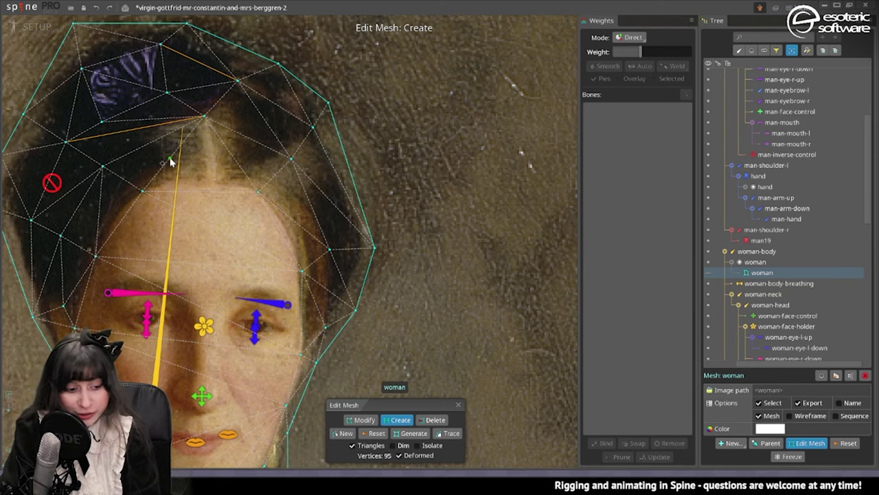
# Step: Add mesh vertices around the woman's nose, along both sides, at the nostrils and beneath the tip
pyautogui.moveTo(189, 297); pyautogui.dragTo(226, 151)
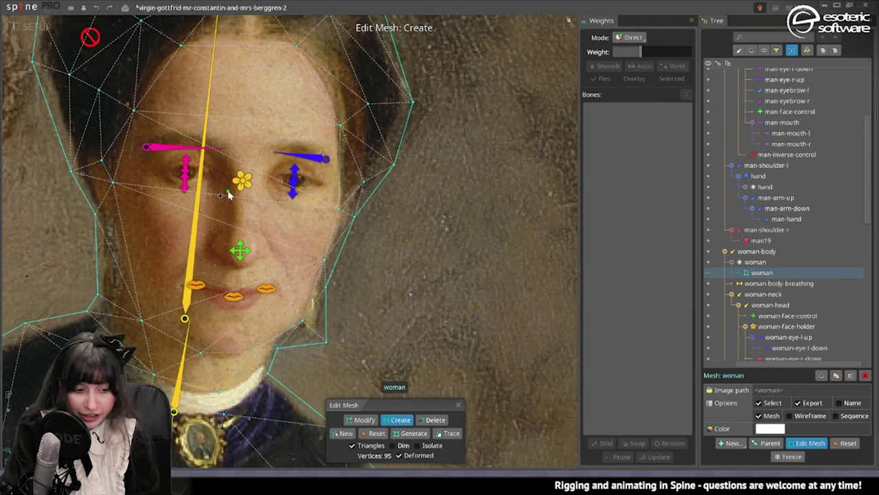
pyautogui.scroll(3, 200, 205)
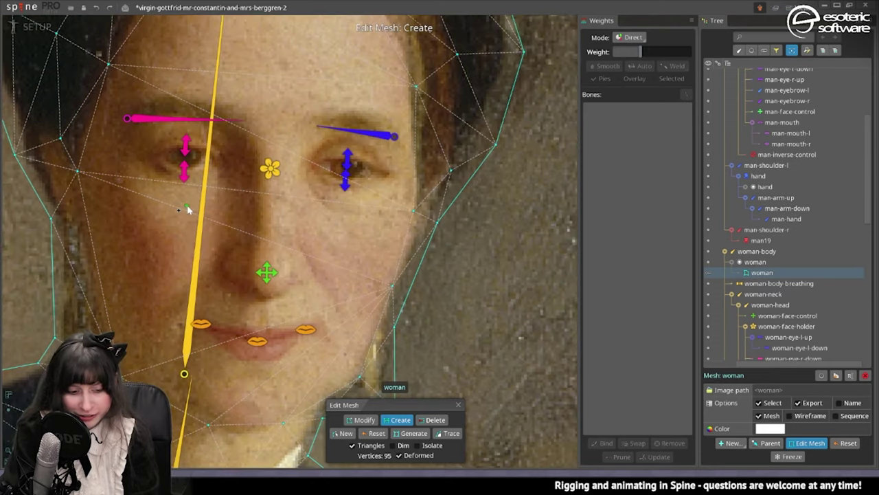
pyautogui.click(174, 275)
pyautogui.click(195, 242)
pyautogui.click(275, 284)
pyautogui.click(255, 248)
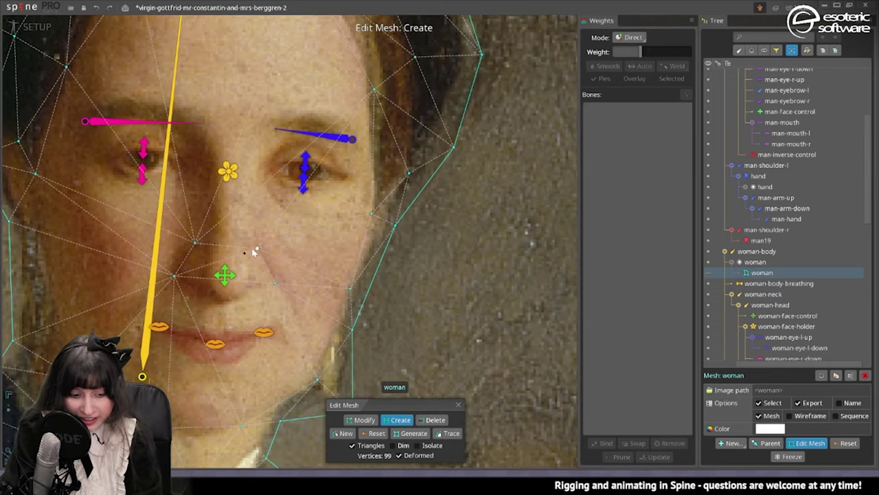
pyautogui.click(204, 294)
pyautogui.click(227, 303)
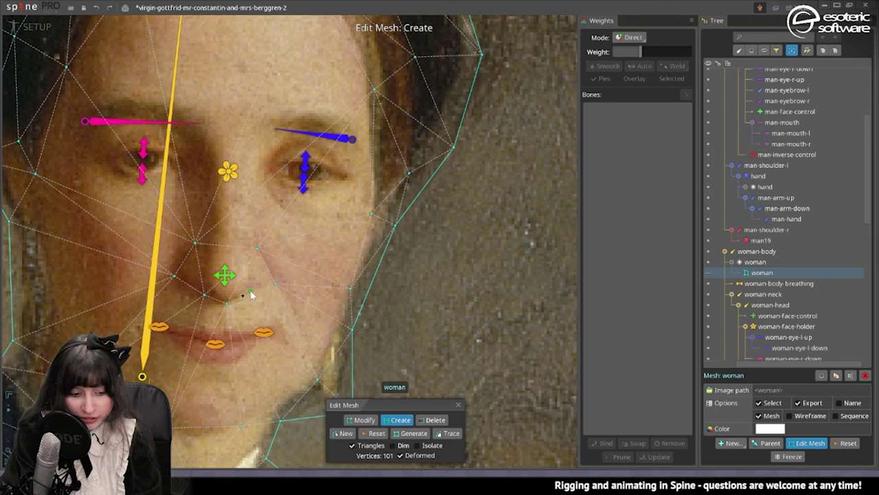
pyautogui.click(250, 290)
# Step: Add mesh vertices at the corners of the woman's eyes and at the inner and outer ends of both eyebrows
pyautogui.click(225, 219)
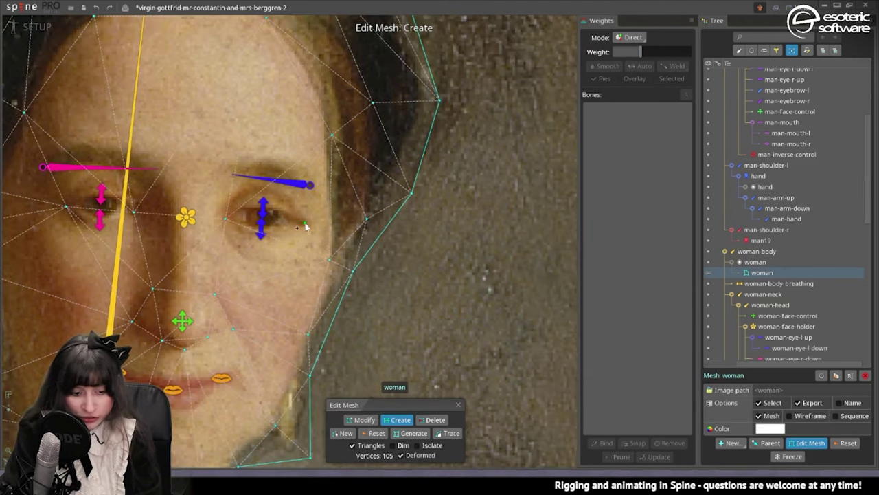
pyautogui.click(219, 175)
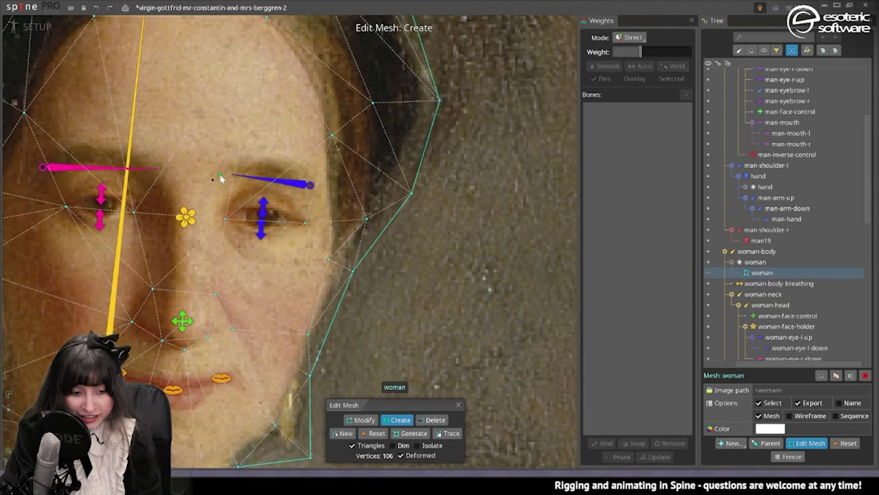
pyautogui.click(161, 181)
pyautogui.click(64, 160)
pyautogui.click(37, 167)
pyautogui.click(232, 177)
pyautogui.click(239, 162)
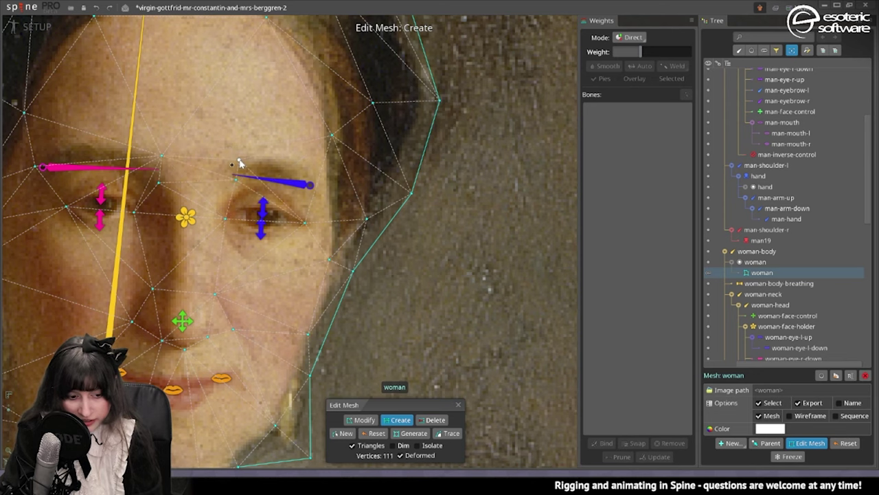
pyautogui.click(316, 197)
# Step: Add seven mesh vertices around the woman's mouth, at its corner, center, upper lip and lower lip
pyautogui.moveTo(190, 279); pyautogui.dragTo(257, 227)
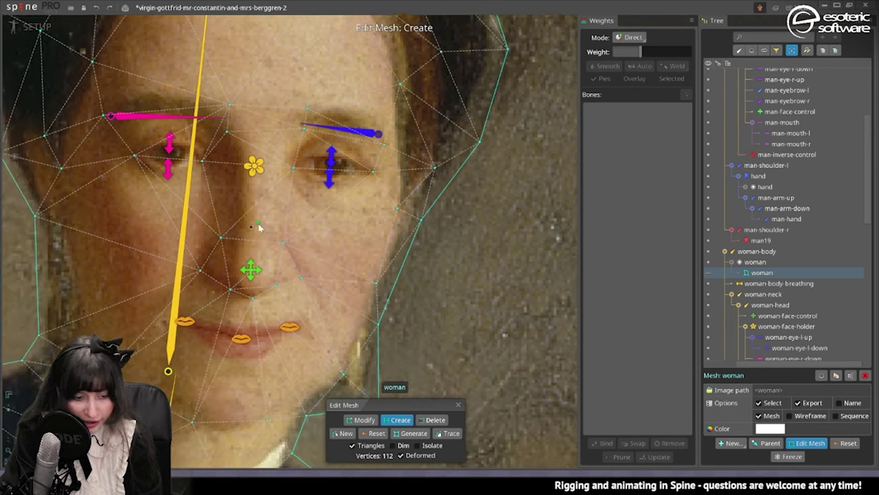
pyautogui.scroll(5, 241, 287)
pyautogui.scroll(-4, 241, 284)
pyautogui.moveTo(417, 180); pyautogui.dragTo(323, 239)
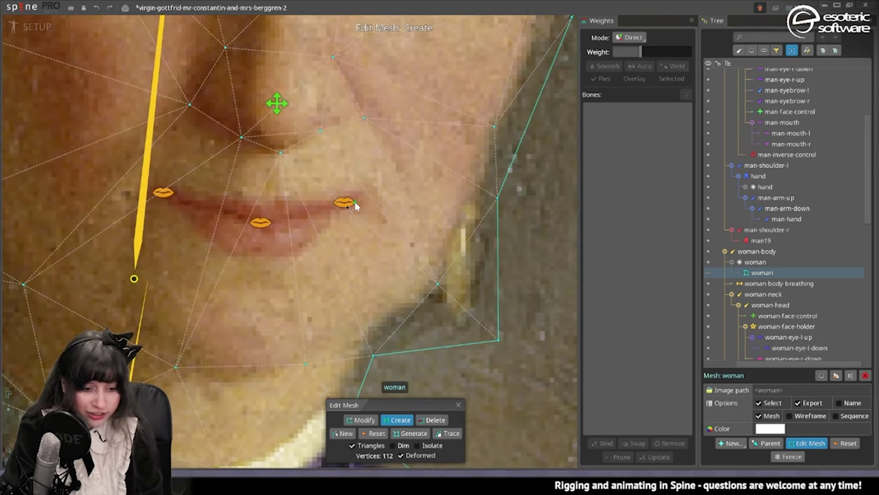
pyautogui.click(185, 199)
pyautogui.click(159, 198)
pyautogui.click(259, 225)
pyautogui.click(224, 257)
pyautogui.click(294, 256)
pyautogui.click(237, 197)
pyautogui.click(292, 200)
# Step: Add two mesh vertices along the upper eyelid and two along the lower eyelid of the pink-marked eye
pyautogui.scroll(-5, 248, 256)
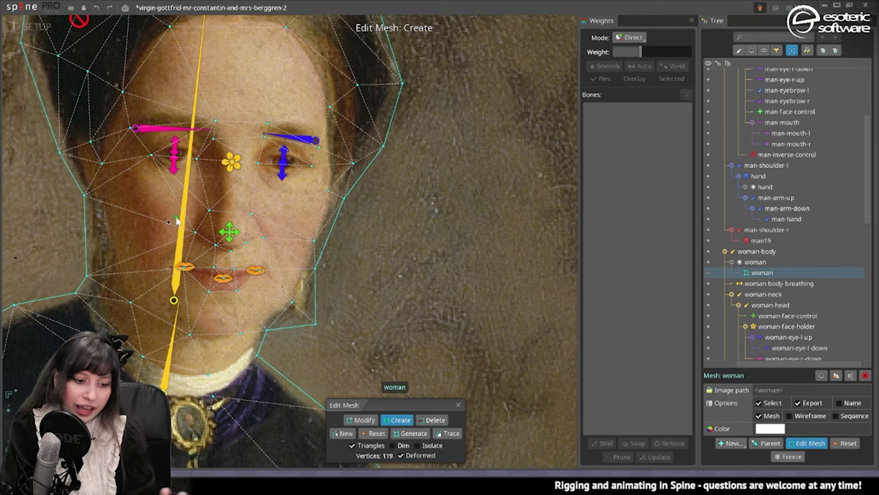
pyautogui.scroll(5, 231, 275)
pyautogui.scroll(-5, 148, 255)
pyautogui.scroll(5, 165, 113)
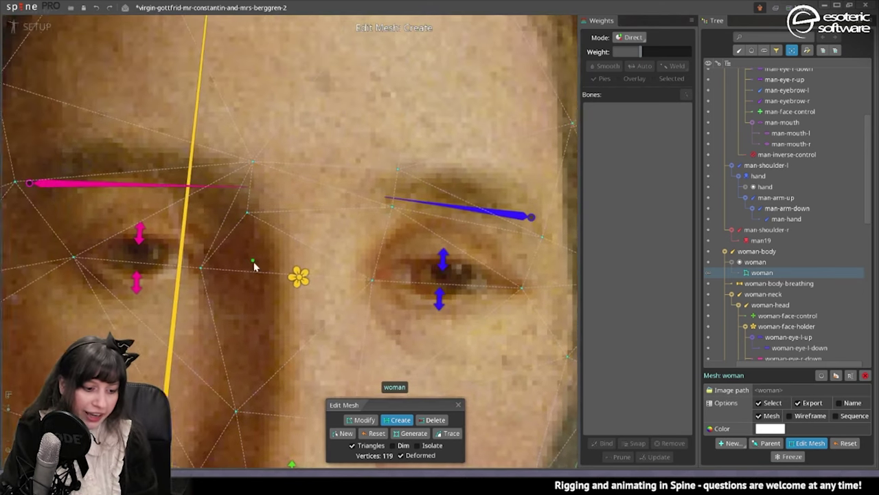
pyautogui.moveTo(254, 263); pyautogui.dragTo(280, 263)
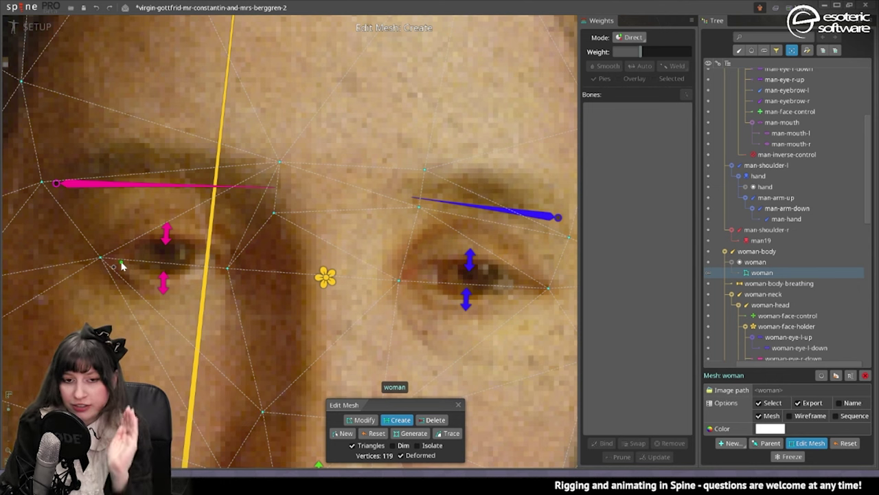
pyautogui.click(140, 237)
pyautogui.click(193, 237)
pyautogui.moveTo(193, 236); pyautogui.dragTo(101, 257)
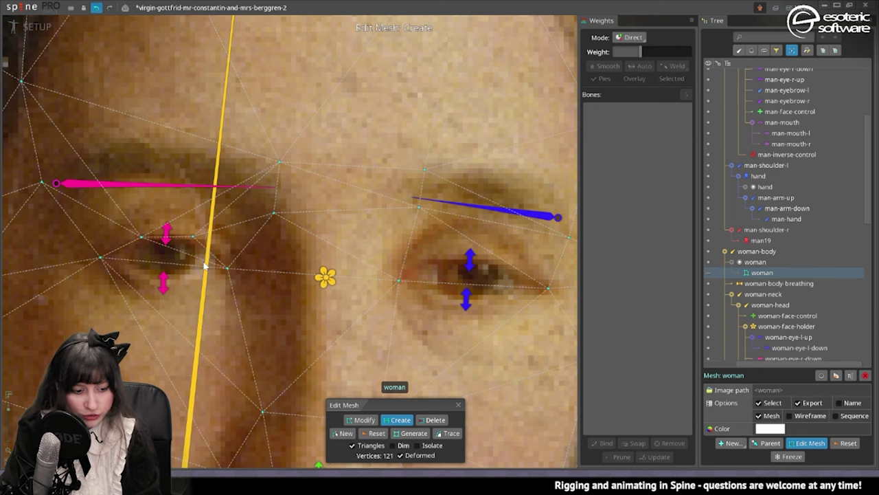
pyautogui.click(141, 274)
pyautogui.click(192, 279)
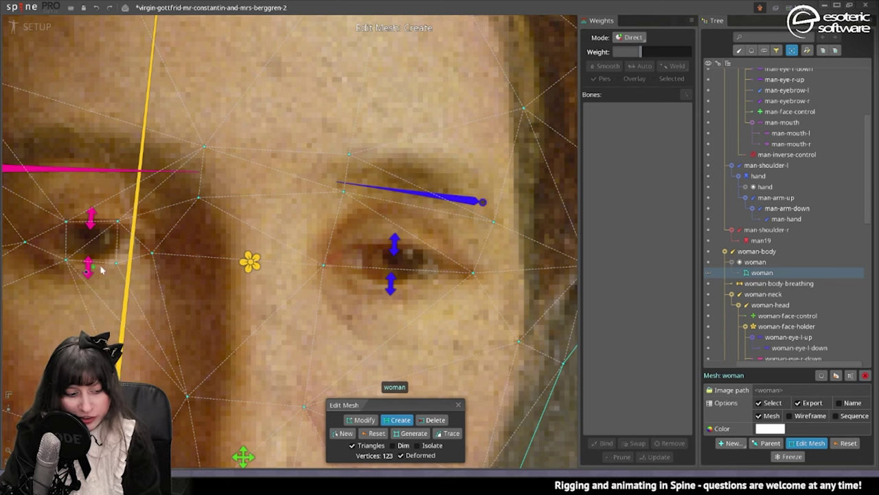
# Step: Add two mesh vertices along the upper eyelid and two along the lower eyelid of the blue-marked eye
pyautogui.moveTo(336, 275); pyautogui.dragTo(164, 277)
pyautogui.click(195, 246)
pyautogui.click(251, 251)
pyautogui.click(197, 283)
pyautogui.click(251, 282)
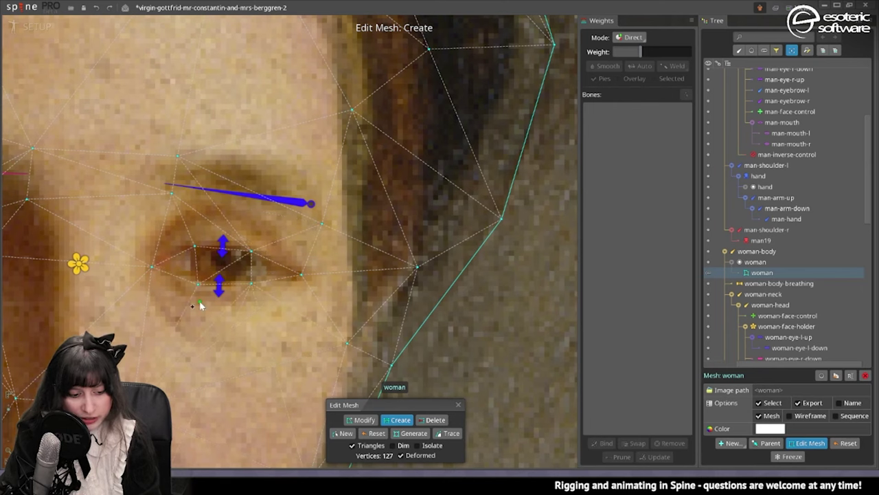
# Step: Add an outer ring of mesh vertices above and below the eyelids of the blue-marked eye
pyautogui.click(199, 304)
pyautogui.click(252, 220)
pyautogui.click(189, 213)
pyautogui.moveTo(129, 225); pyautogui.dragTo(229, 216)
pyautogui.moveTo(82, 209); pyautogui.dragTo(200, 215)
# Step: Add an outer ring of mesh vertices above and below the eyelids of the pink-marked eye
pyautogui.click(173, 200)
pyautogui.click(110, 197)
pyautogui.click(114, 283)
pyautogui.click(179, 287)
# Step: Add mesh vertices along the upper and lower edges of the woman's eyebrow above the pink-marked eye
pyautogui.scroll(-6, 189, 278)
pyautogui.moveTo(391, 257); pyautogui.dragTo(292, 301)
pyautogui.scroll(5, 292, 259)
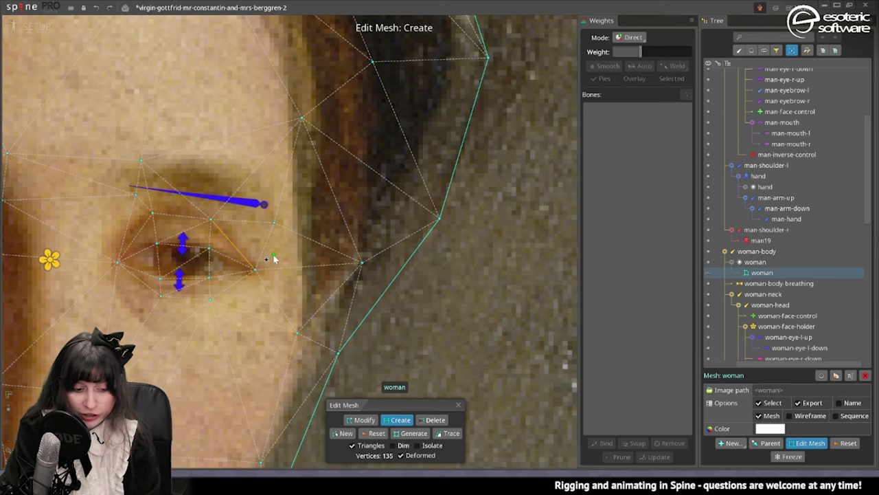
pyautogui.moveTo(245, 273); pyautogui.dragTo(335, 229)
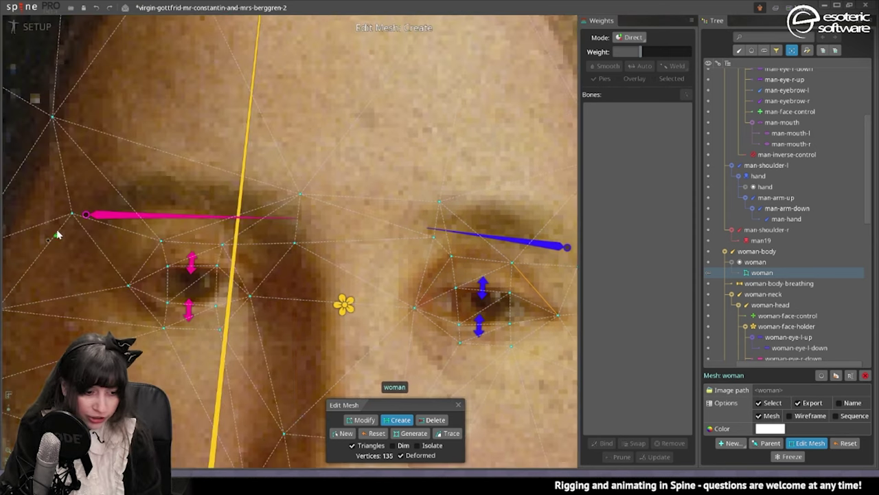
pyautogui.click(150, 168)
pyautogui.click(227, 217)
pyautogui.click(240, 180)
pyautogui.moveTo(276, 217); pyautogui.dragTo(222, 216)
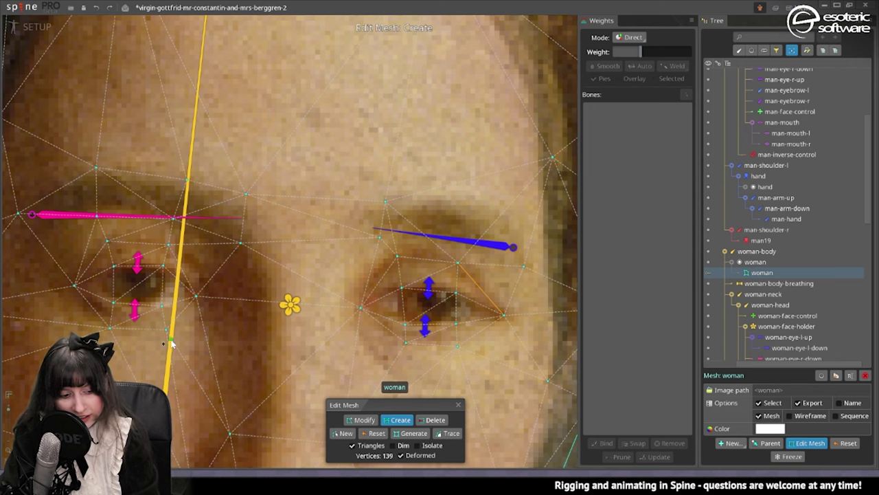
# Step: Add two more mesh vertices along the edges of the woman's eyebrow above the blue-marked eye
pyautogui.moveTo(436, 258); pyautogui.dragTo(224, 231)
pyautogui.click(257, 216)
pyautogui.click(281, 177)
pyautogui.scroll(-3, 254, 219)
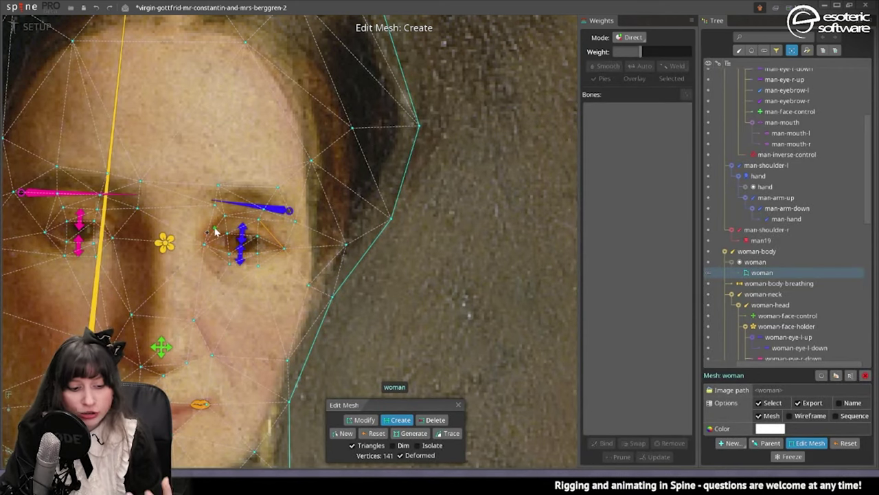
# Step: Add two mesh vertices on the woman's cheek below the blue-marked eye to outline the eye socket
pyautogui.click(226, 286)
pyautogui.click(258, 288)
pyautogui.scroll(5, 258, 289)
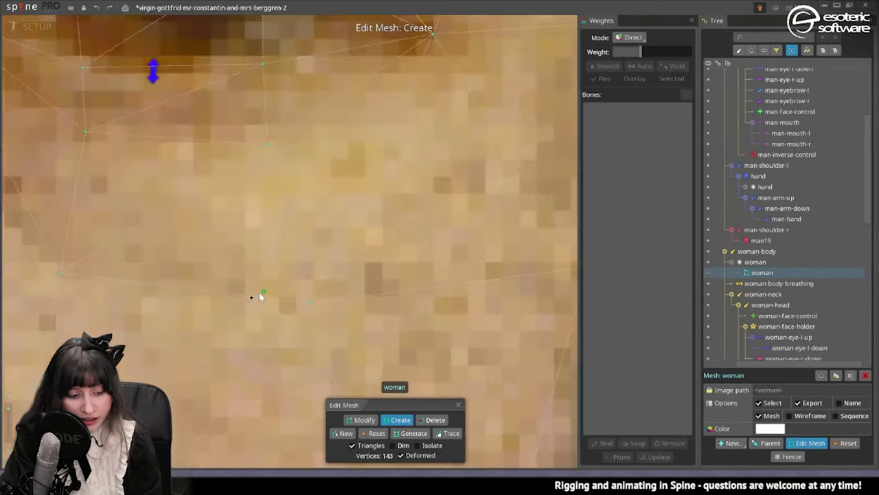
pyautogui.scroll(-3, 258, 289)
pyautogui.moveTo(289, 203); pyautogui.dragTo(266, 261)
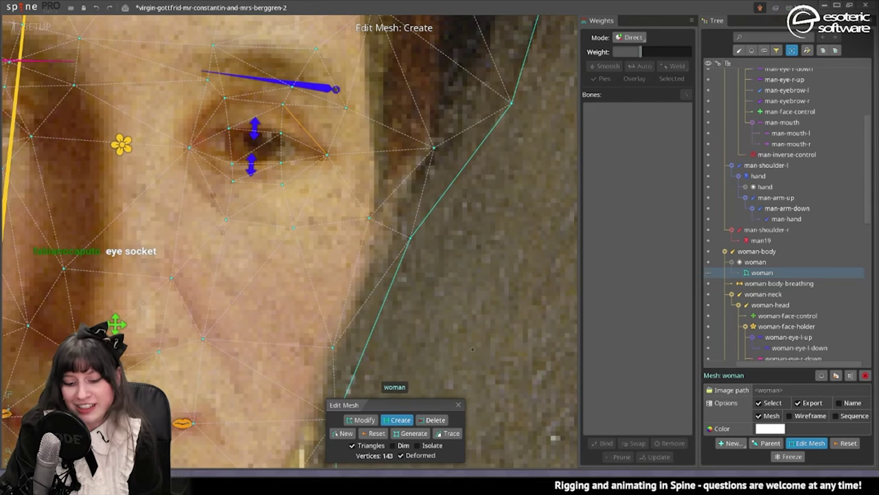
pyautogui.moveTo(39, 173); pyautogui.dragTo(211, 173)
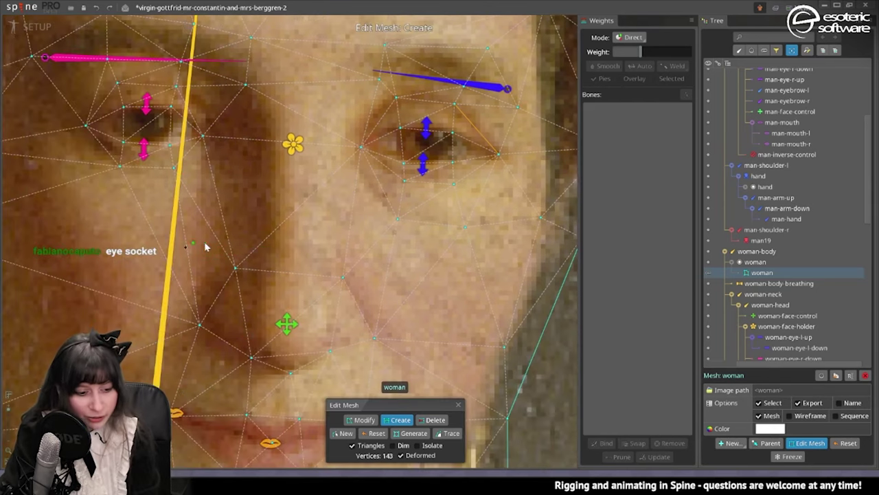
# Step: Add mesh vertices around the woman's eye sockets, below the pink-marked eye and beside the outer corners of both eyes
pyautogui.scroll(-3, 214, 206)
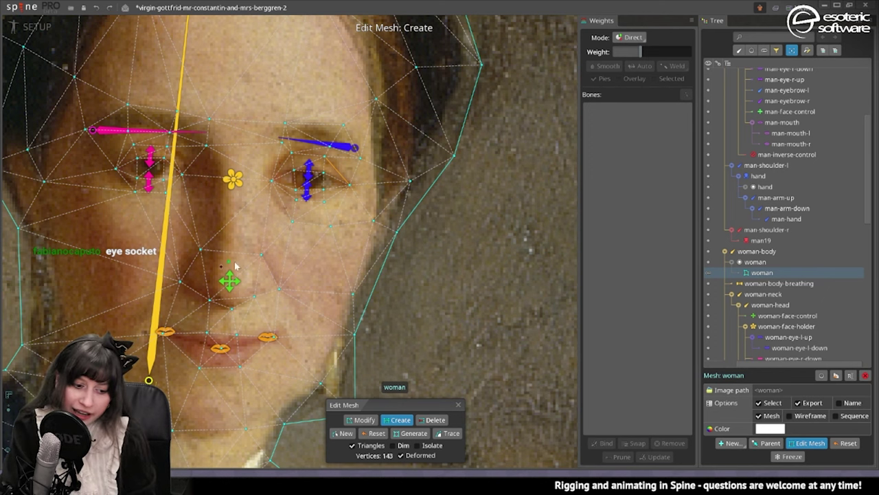
pyautogui.click(127, 222)
pyautogui.click(330, 226)
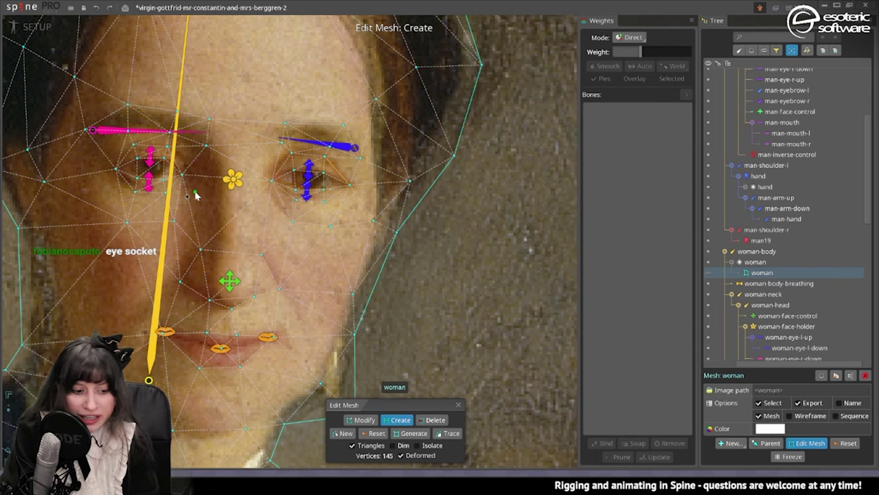
pyautogui.click(86, 173)
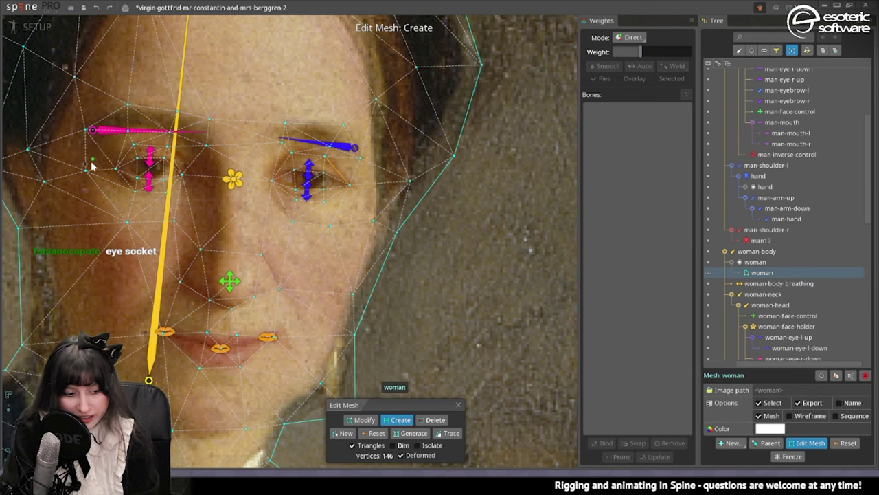
pyautogui.moveTo(199, 135); pyautogui.dragTo(156, 136)
pyautogui.moveTo(132, 191); pyautogui.dragTo(103, 192)
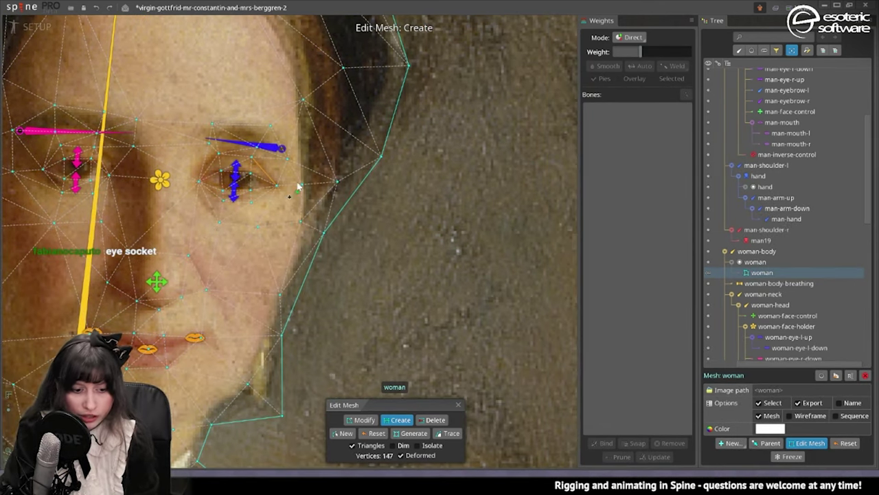
pyautogui.moveTo(295, 197); pyautogui.dragTo(300, 254)
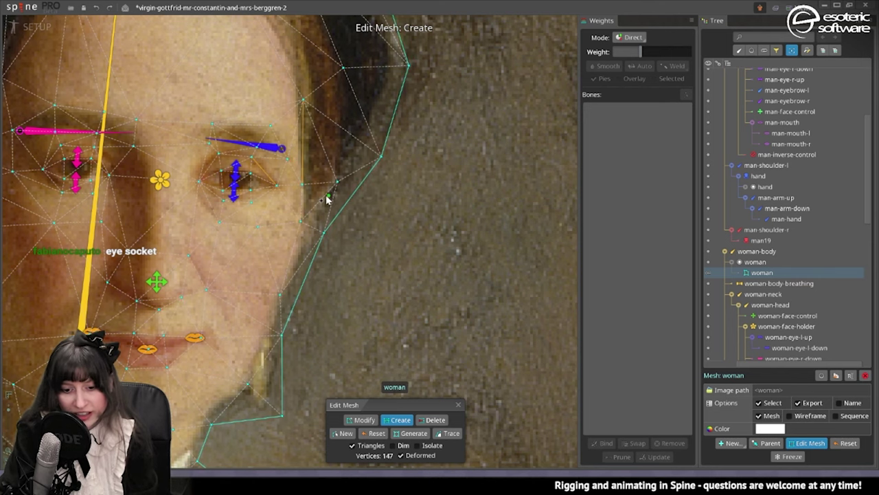
# Step: Add four mesh vertices around the tip of the woman's nose, two at its lower edge and two above
pyautogui.moveTo(143, 275); pyautogui.dragTo(201, 258)
pyautogui.click(201, 273)
pyautogui.click(233, 270)
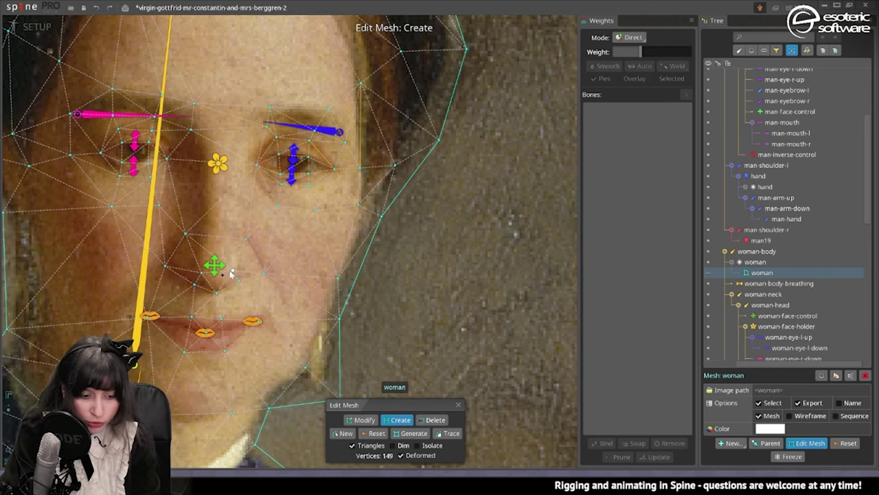
pyautogui.click(202, 243)
pyautogui.click(232, 243)
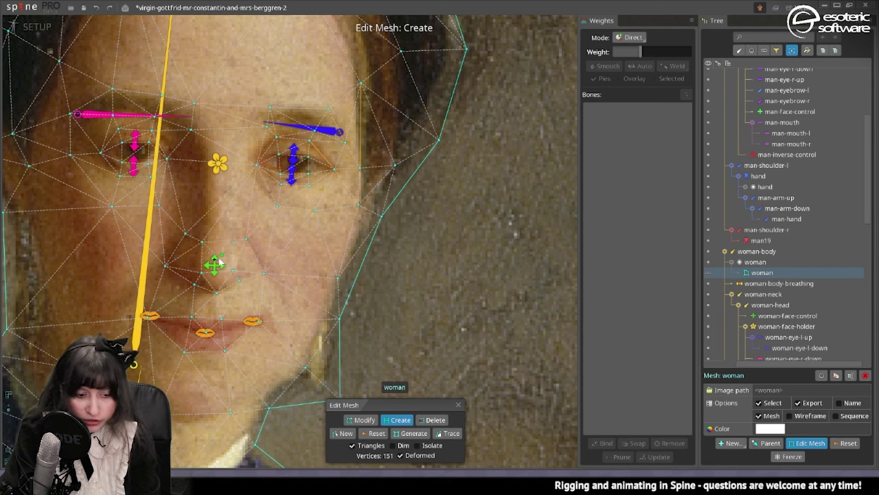
# Step: Nudge a mesh vertex beside the woman's nose tip and add two vertices along the bridge of the nose
pyautogui.press('m')
pyautogui.moveTo(202, 272); pyautogui.dragTo(201, 270)
pyautogui.press('c')
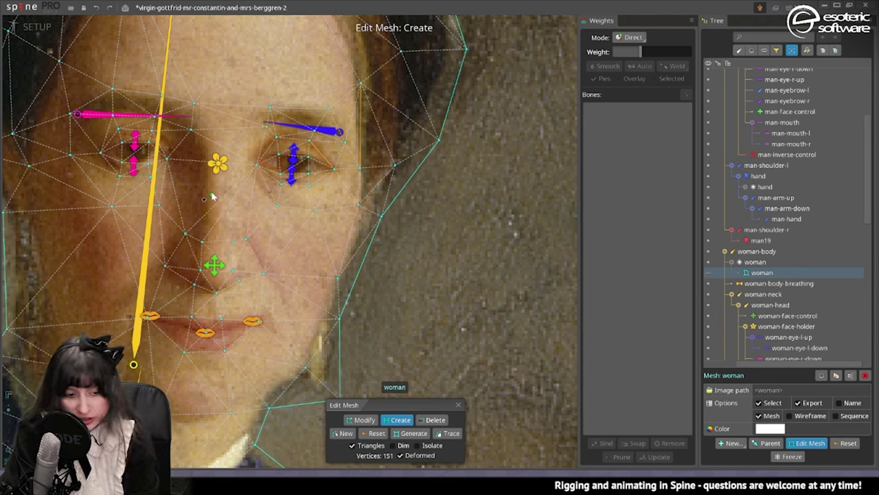
pyautogui.click(237, 162)
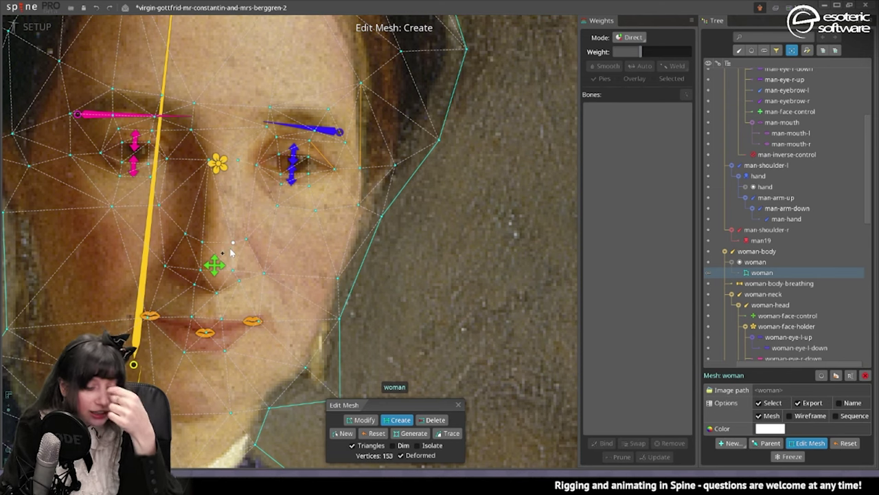
pyautogui.click(360, 419)
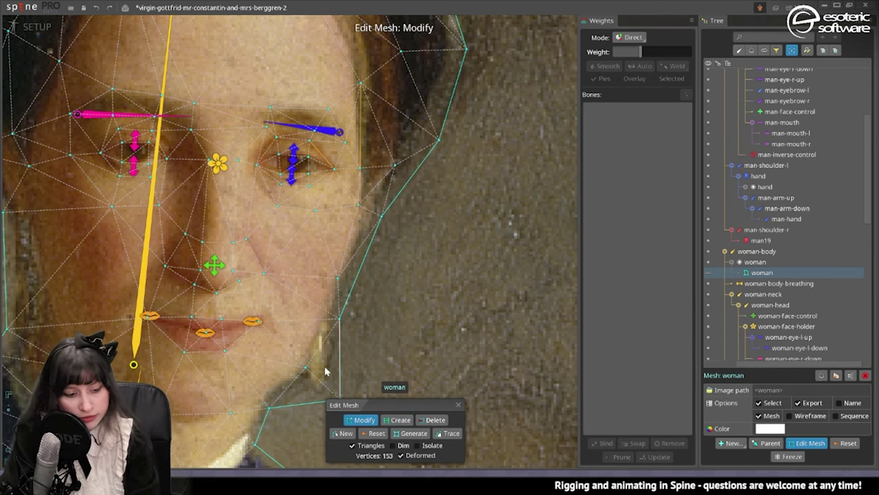
pyautogui.press('c')
pyautogui.moveTo(243, 120); pyautogui.dragTo(251, 167)
pyautogui.moveTo(288, 220); pyautogui.dragTo(83, 76)
pyautogui.moveTo(249, 257); pyautogui.dragTo(72, 19)
pyautogui.moveTo(53, 408); pyautogui.dragTo(177, 272)
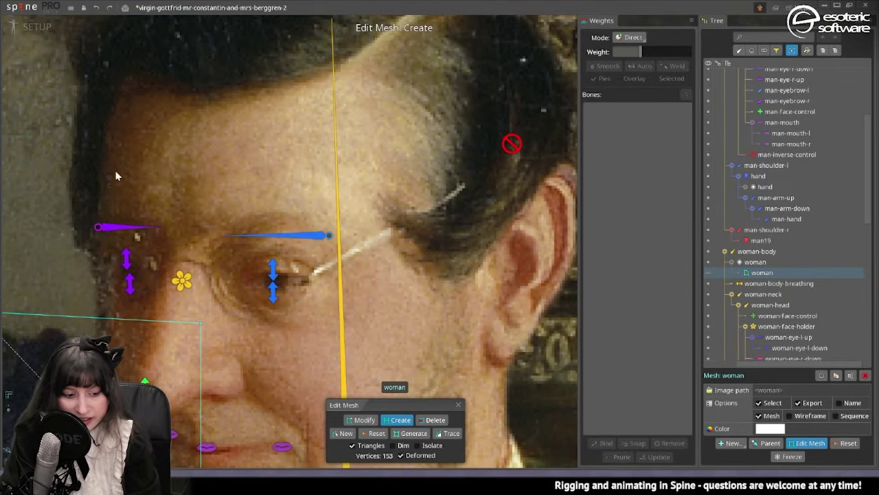
pyautogui.moveTo(117, 176); pyautogui.dragTo(395, 375)
pyautogui.moveTo(152, 159); pyautogui.dragTo(328, 400)
pyautogui.moveTo(216, 96); pyautogui.dragTo(363, 465)
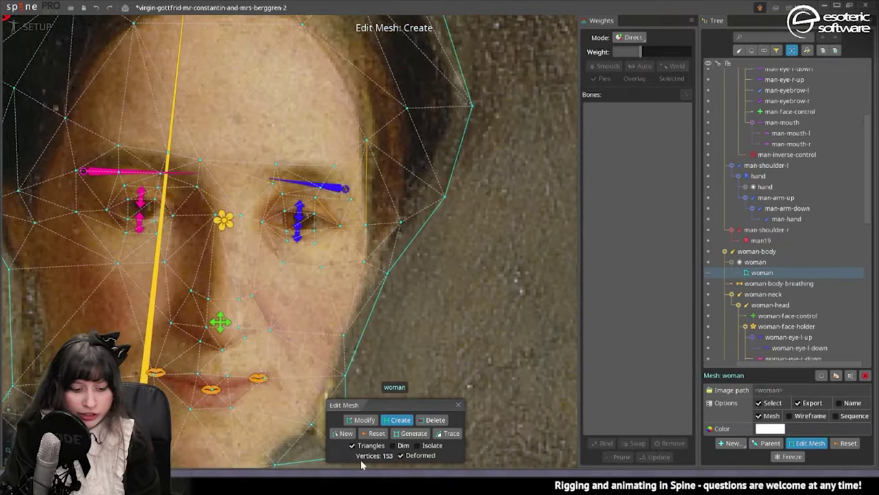
pyautogui.click(350, 419)
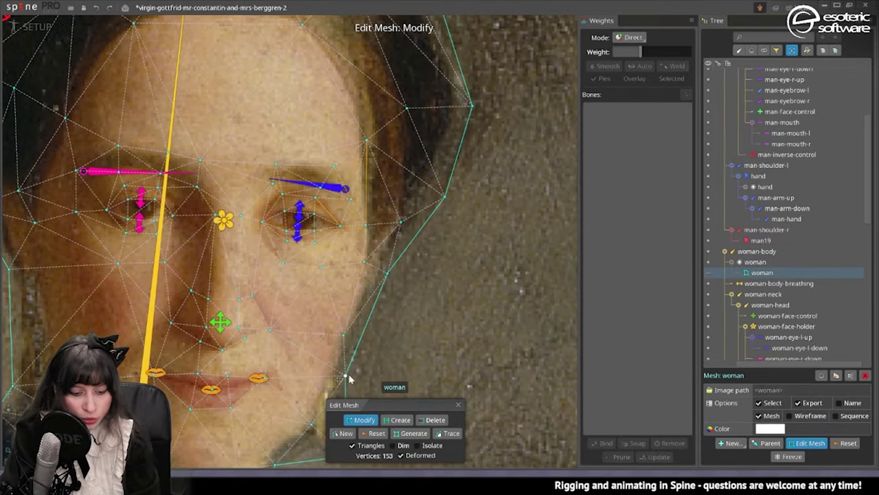
# Step: Add a mesh vertex between the woman's eyebrows, above the bridge of the nose
pyautogui.click(400, 419)
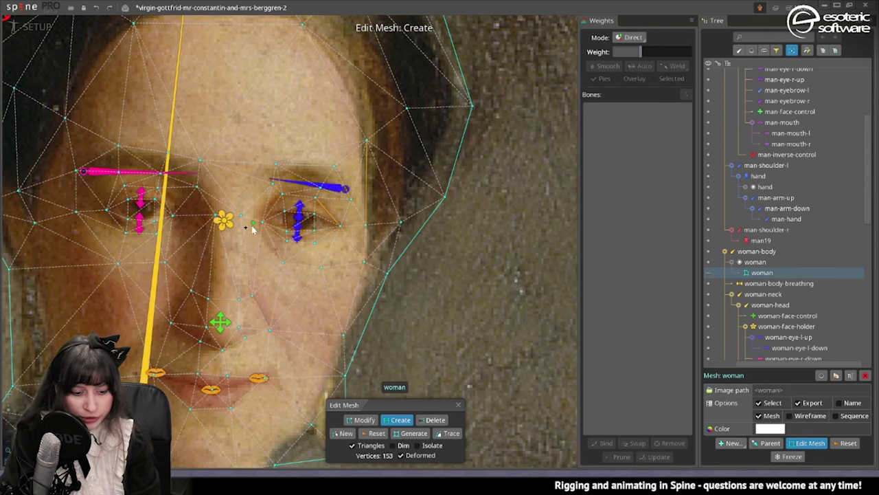
pyautogui.click(239, 168)
pyautogui.moveTo(160, 113); pyautogui.dragTo(134, 174)
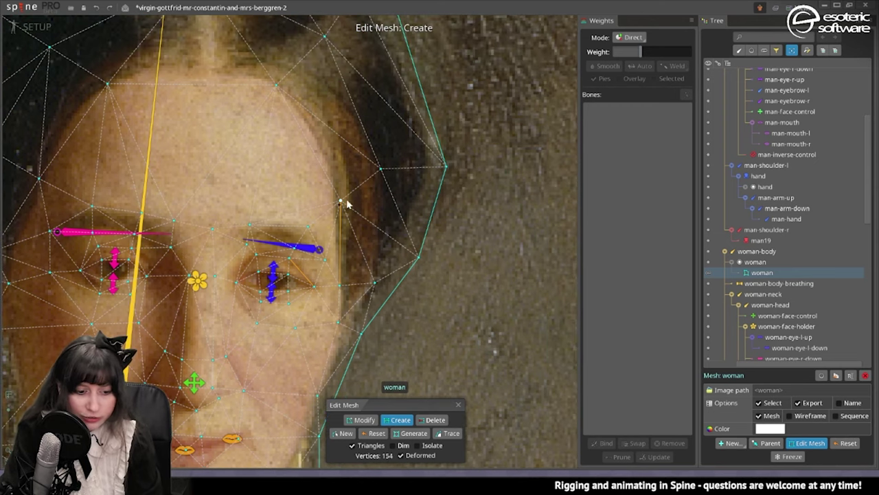
pyautogui.moveTo(348, 244); pyautogui.dragTo(186, 191)
pyautogui.scroll(-4, 530, 73)
pyautogui.moveTo(338, 239); pyautogui.dragTo(156, 165)
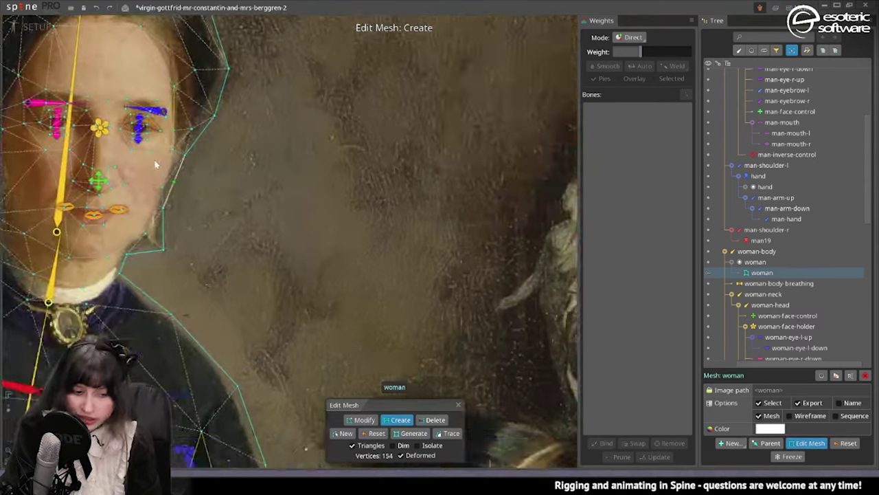
pyautogui.moveTo(343, 274); pyautogui.dragTo(145, 103)
pyautogui.moveTo(220, 363); pyautogui.dragTo(169, 232)
pyautogui.scroll(3, 222, 205)
pyautogui.scroll(1, 224, 211)
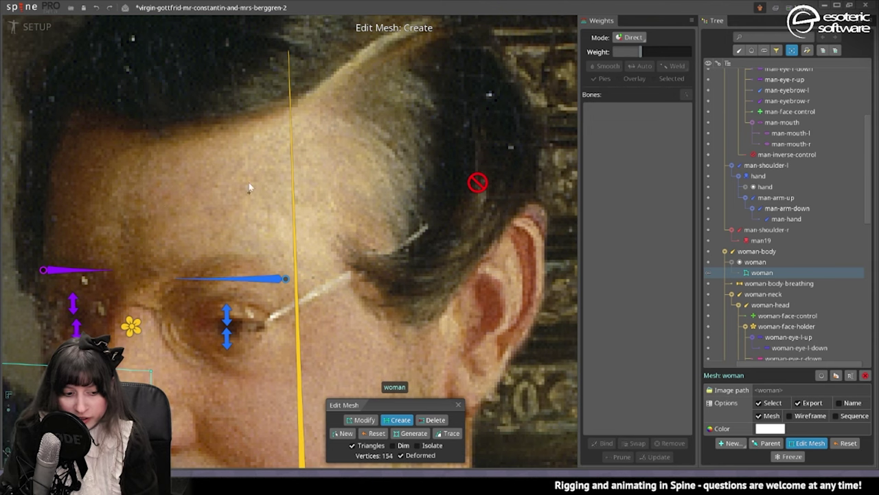
pyautogui.moveTo(179, 106); pyautogui.dragTo(392, 312)
pyautogui.moveTo(83, 117); pyautogui.dragTo(325, 333)
pyautogui.scroll(-5, 261, 325)
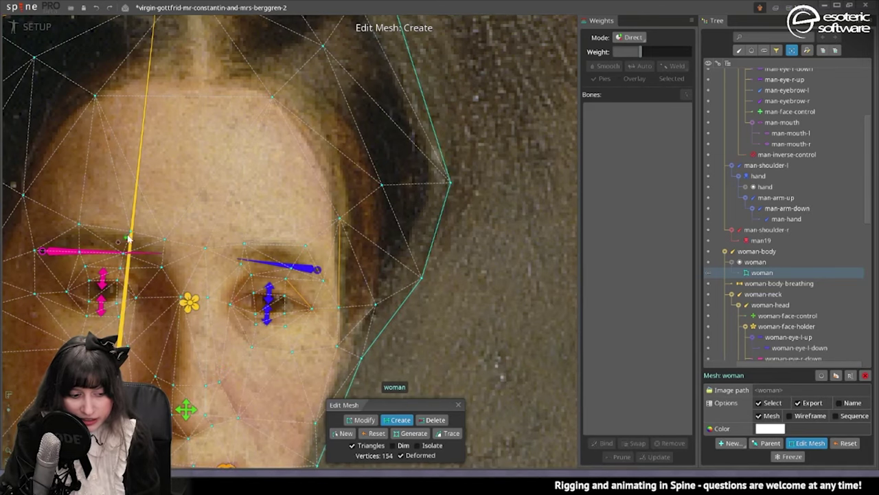
pyautogui.click(364, 421)
pyautogui.moveTo(187, 278); pyautogui.dragTo(266, 318)
pyautogui.click(398, 419)
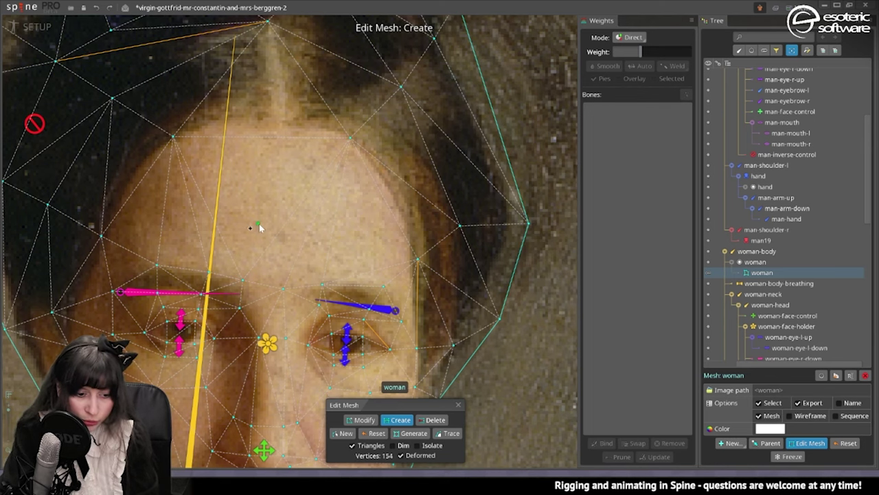
# Step: Add a row of five mesh vertices across the woman's lower forehead, just above the eyebrows
pyautogui.moveTo(332, 232); pyautogui.dragTo(280, 216)
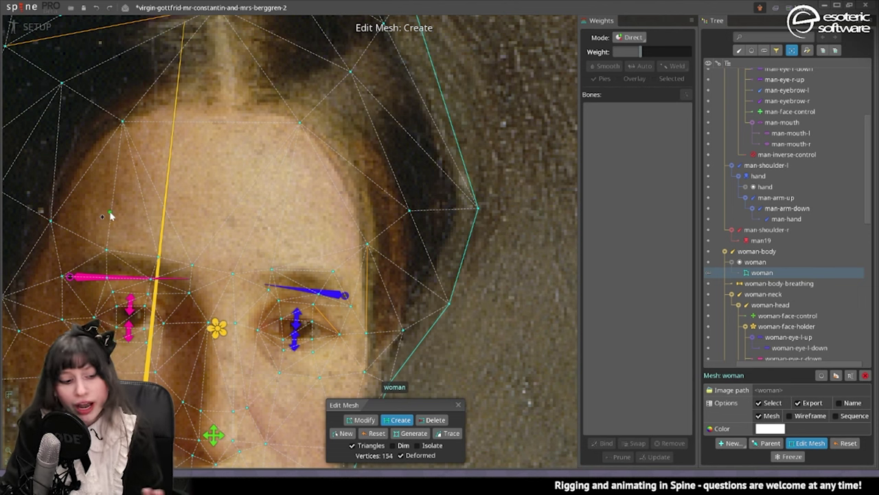
pyautogui.click(111, 216)
pyautogui.click(162, 219)
pyautogui.click(258, 227)
pyautogui.click(300, 270)
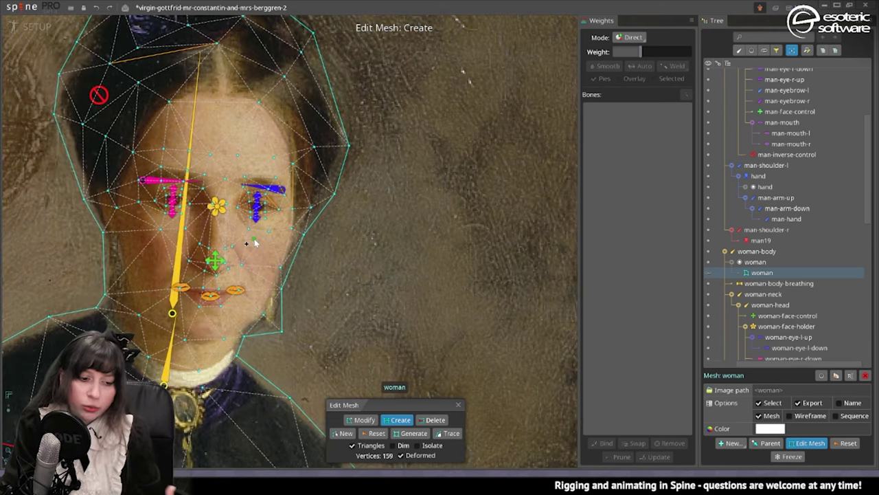
# Step: Reposition the two forehead mesh vertices above the blue-marked eyebrow to space the row more evenly
pyautogui.scroll(-4, 314, 254)
pyautogui.scroll(2, 206, 184)
pyautogui.scroll(2, 224, 189)
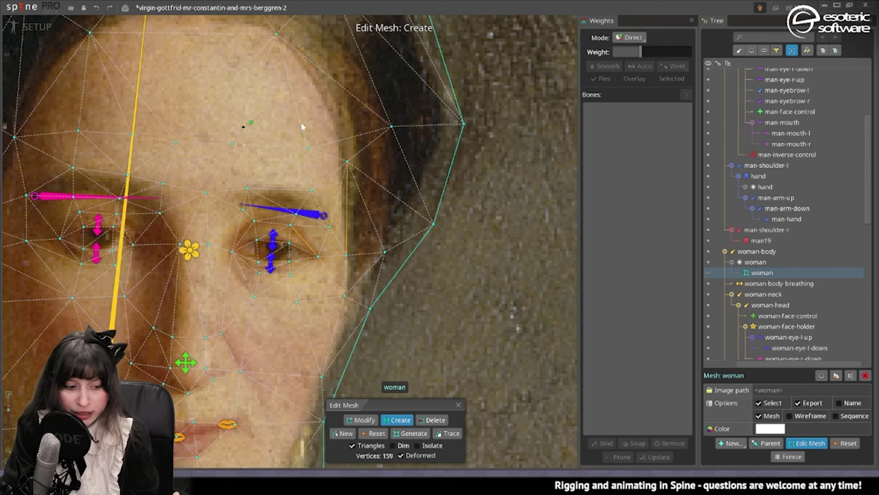
pyautogui.scroll(-3, 193, 225)
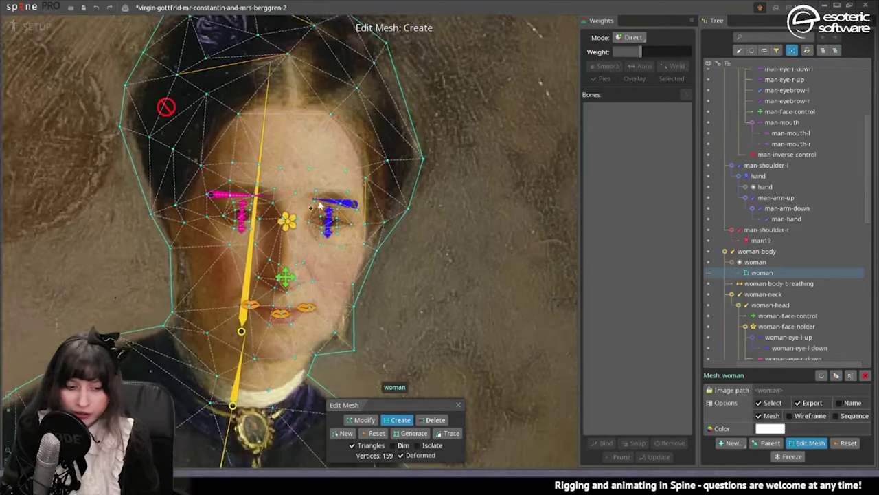
pyautogui.scroll(3, 291, 266)
pyautogui.click(363, 419)
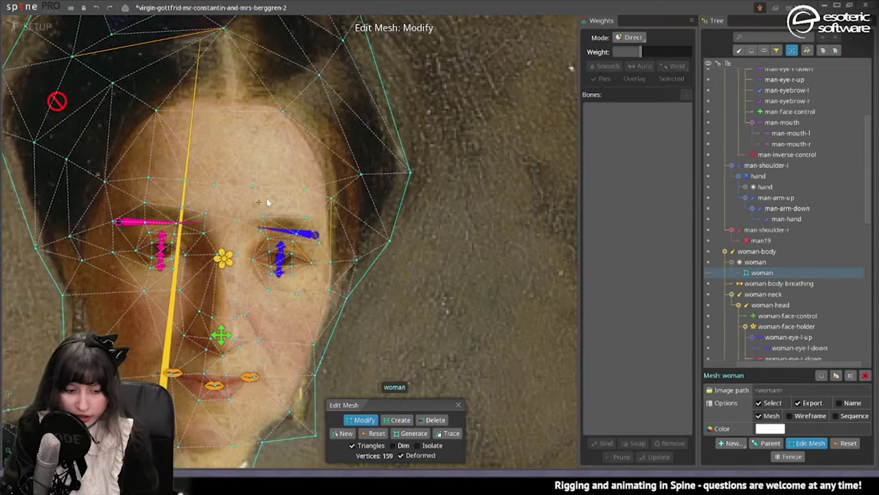
pyautogui.click(254, 186)
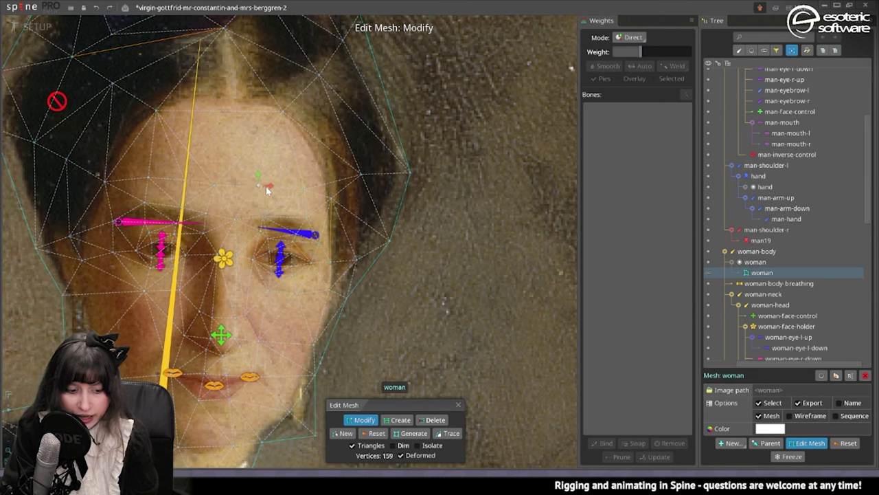
pyautogui.moveTo(266, 187); pyautogui.dragTo(310, 189)
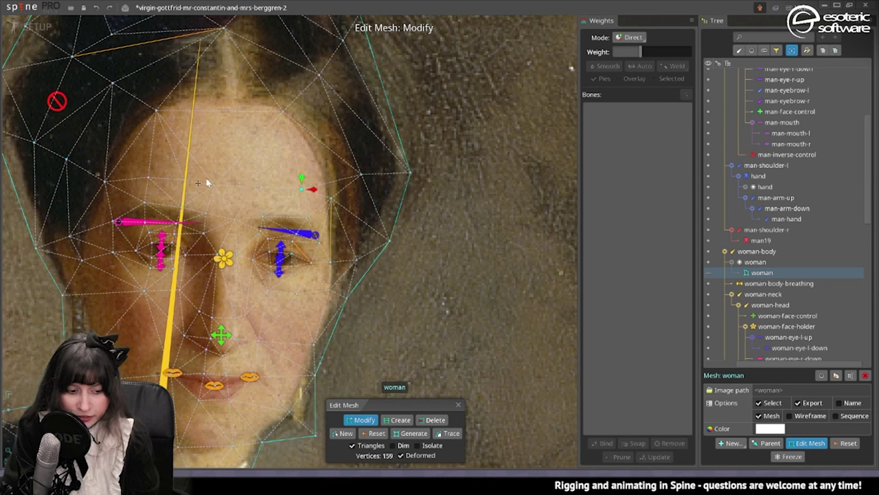
# Step: Add an upper forehead vertex above the pink-marked eyebrow and draw a mesh edge along the hairline on that side
pyautogui.click(399, 420)
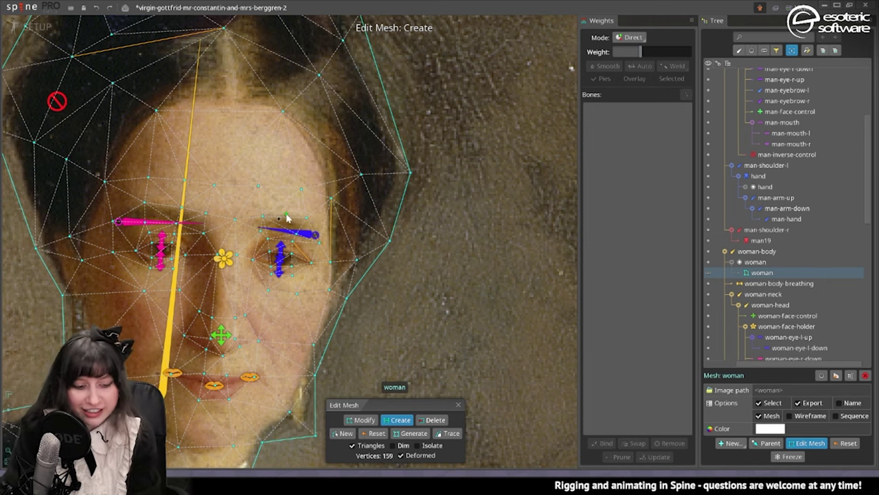
pyautogui.scroll(2, 206, 178)
pyautogui.click(135, 131)
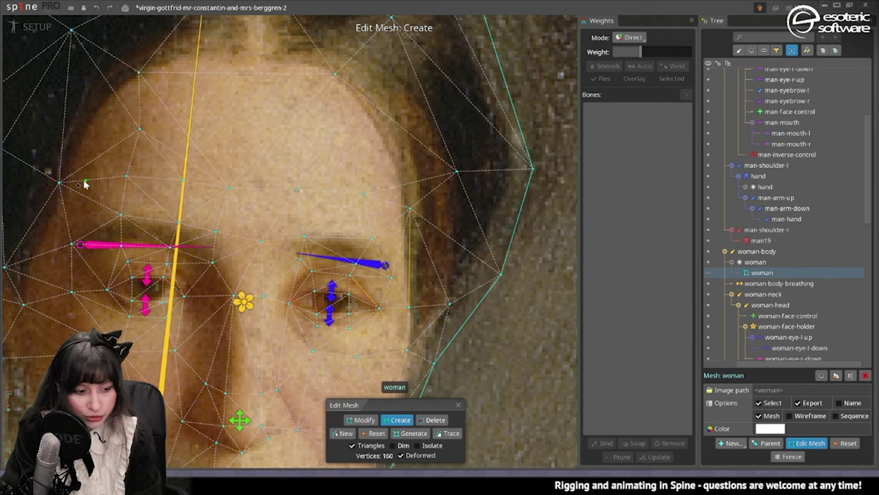
pyautogui.moveTo(60, 183)
pyautogui.mouseDown()
pyautogui.moveTo(124, 75)
pyautogui.moveTo(139, 73)
pyautogui.mouseUp()
pyautogui.moveTo(273, 186); pyautogui.dragTo(217, 197)
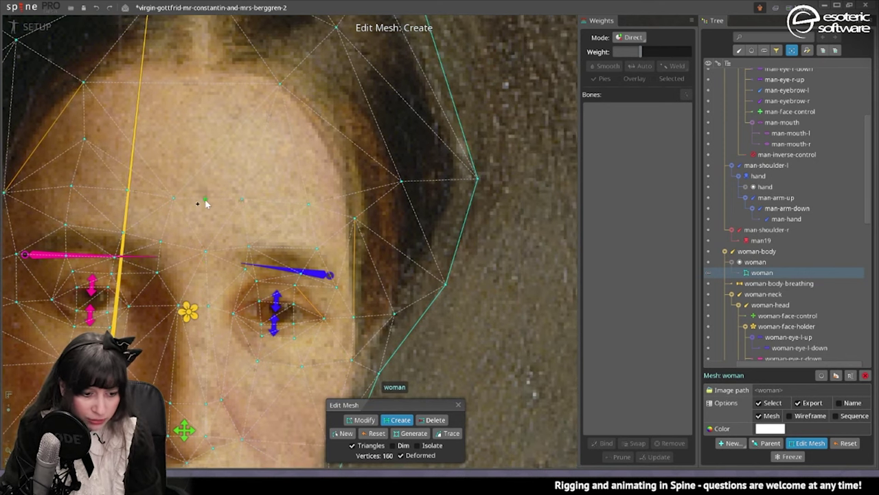
# Step: Add three mesh vertices across the woman's upper forehead, one at the central hairline and one at the temple above the blue-marked eye
pyautogui.click(179, 139)
pyautogui.click(240, 142)
pyautogui.click(294, 149)
pyautogui.click(191, 68)
pyautogui.moveTo(347, 196); pyautogui.dragTo(310, 189)
pyautogui.click(305, 160)
pyautogui.scroll(-4, 304, 163)
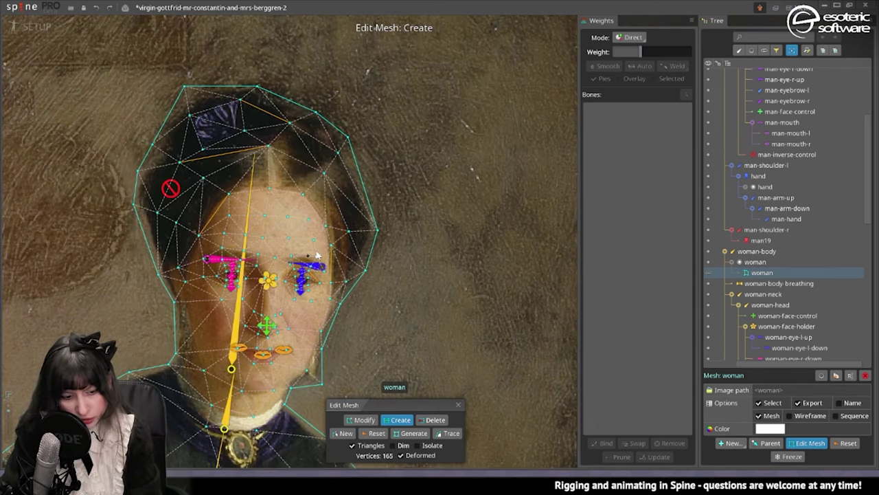
pyautogui.scroll(3, 252, 221)
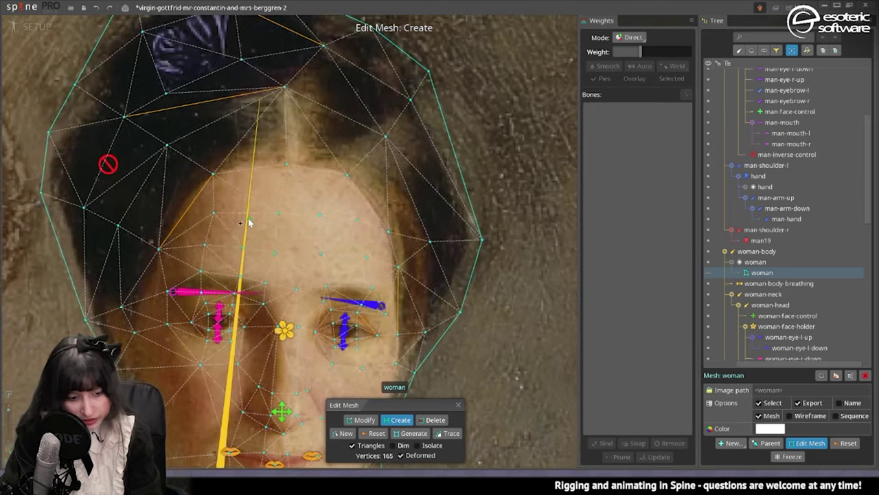
# Step: Add two mesh vertices on the parting line between the woman's lips, one on each side of the mouth's centre control
pyautogui.moveTo(287, 235); pyautogui.dragTo(239, 237)
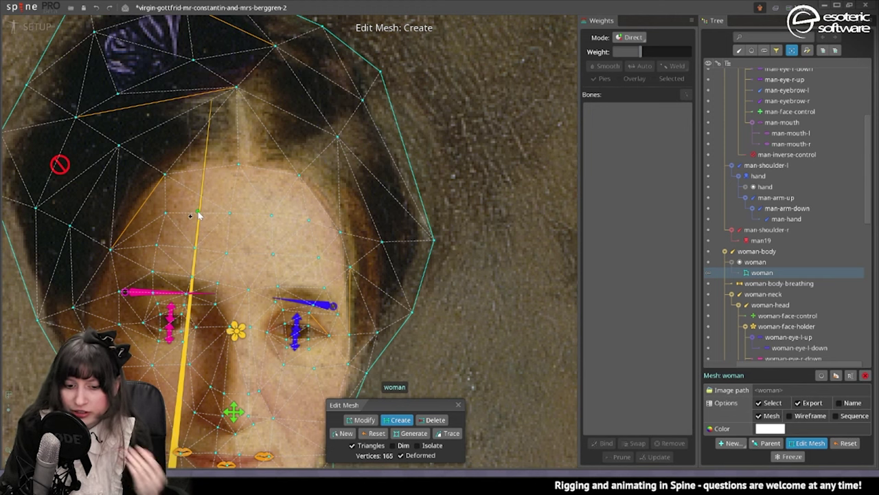
pyautogui.moveTo(245, 223); pyautogui.dragTo(227, 165)
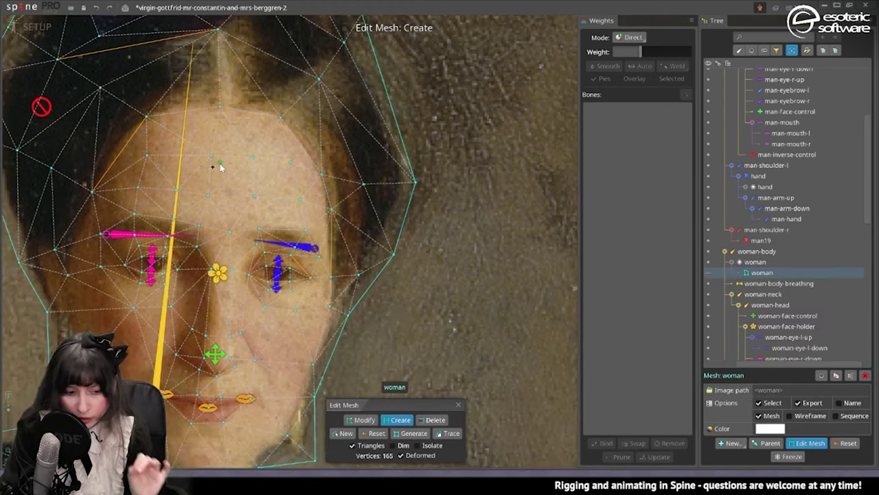
pyautogui.moveTo(275, 283); pyautogui.dragTo(279, 195)
pyautogui.moveTo(159, 258); pyautogui.dragTo(196, 238)
pyautogui.scroll(3, 247, 298)
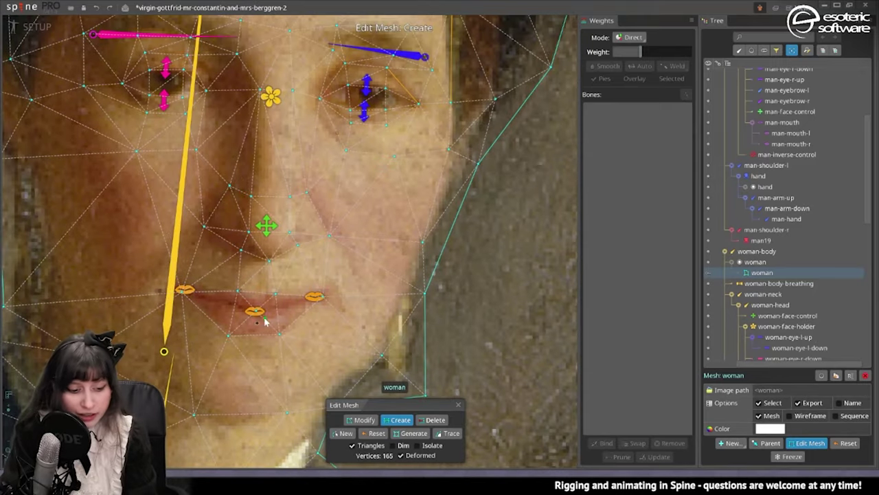
pyautogui.scroll(5, 250, 320)
pyautogui.moveTo(250, 319); pyautogui.dragTo(174, 301)
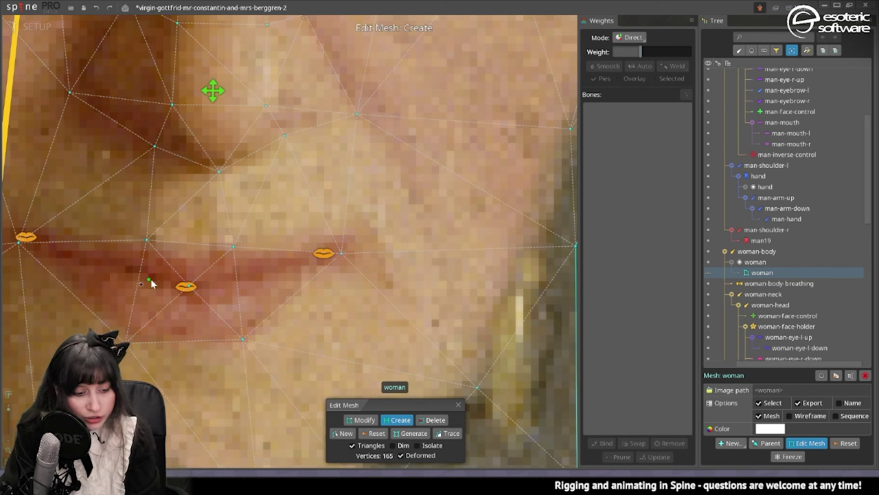
pyautogui.click(234, 284)
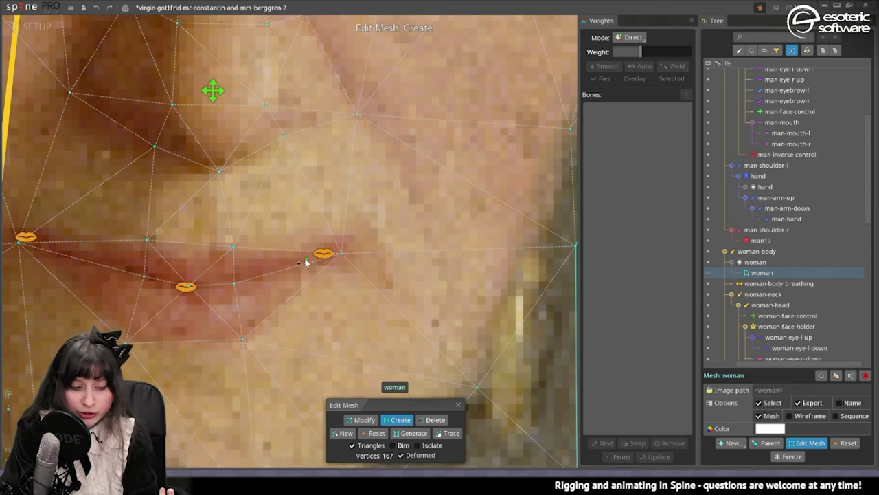
# Step: Add mesh vertices and edges along the woman's upper lip, lip parting and lower lip out to both mouth corners
pyautogui.moveTo(234, 283); pyautogui.dragTo(339, 249)
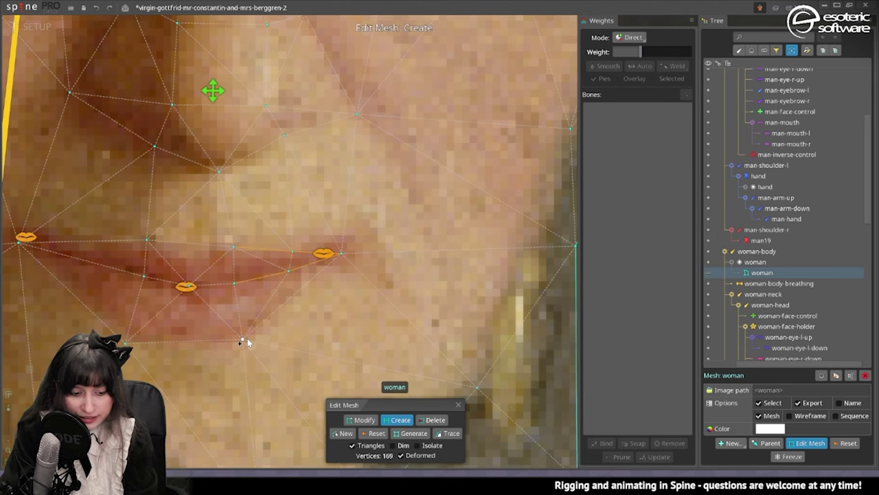
pyautogui.moveTo(292, 299); pyautogui.dragTo(338, 290)
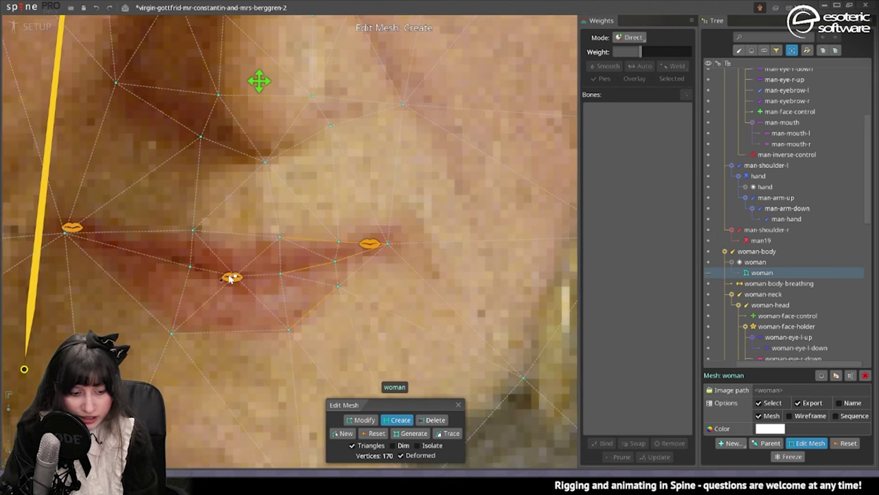
pyautogui.moveTo(190, 267); pyautogui.dragTo(126, 248)
pyautogui.moveTo(126, 249); pyautogui.dragTo(94, 240)
pyautogui.scroll(-5, 199, 298)
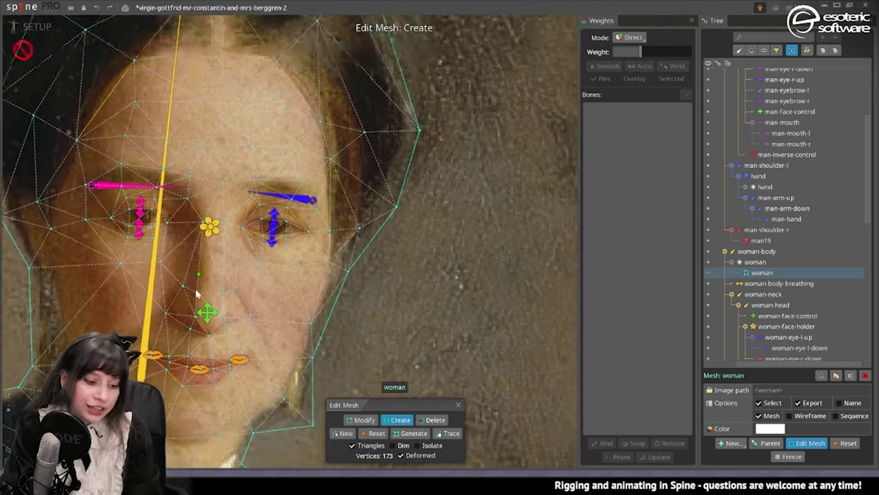
pyautogui.moveTo(196, 294); pyautogui.dragTo(196, 314)
pyautogui.moveTo(237, 239); pyautogui.dragTo(244, 342)
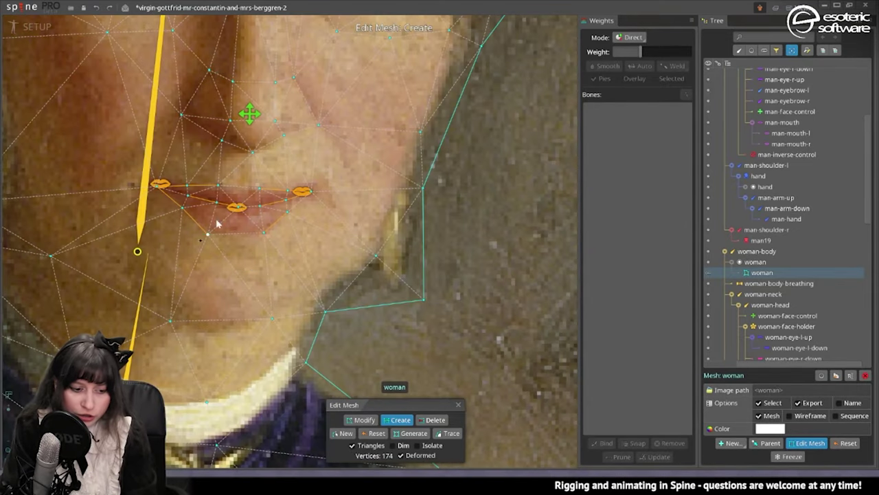
# Step: Add a mesh vertex at the underside of the woman's nose tip, directly above the existing one
pyautogui.scroll(4, 249, 148)
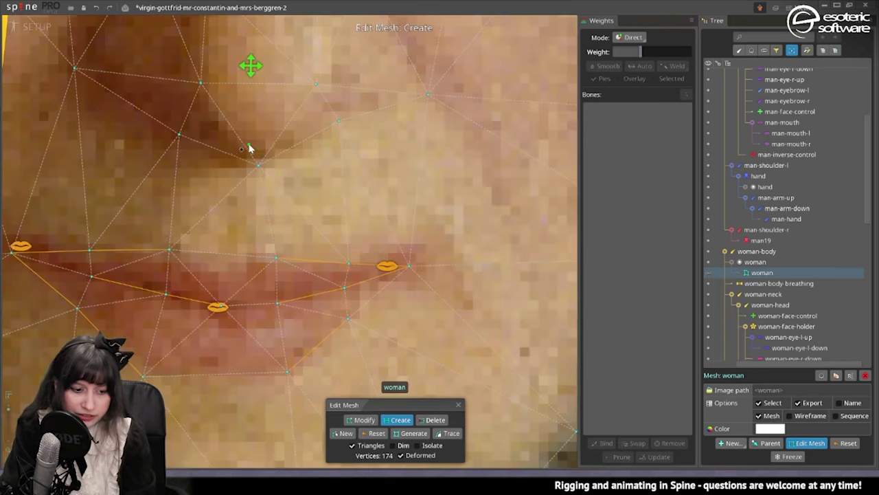
pyautogui.moveTo(258, 150); pyautogui.dragTo(214, 259)
pyautogui.click(213, 259)
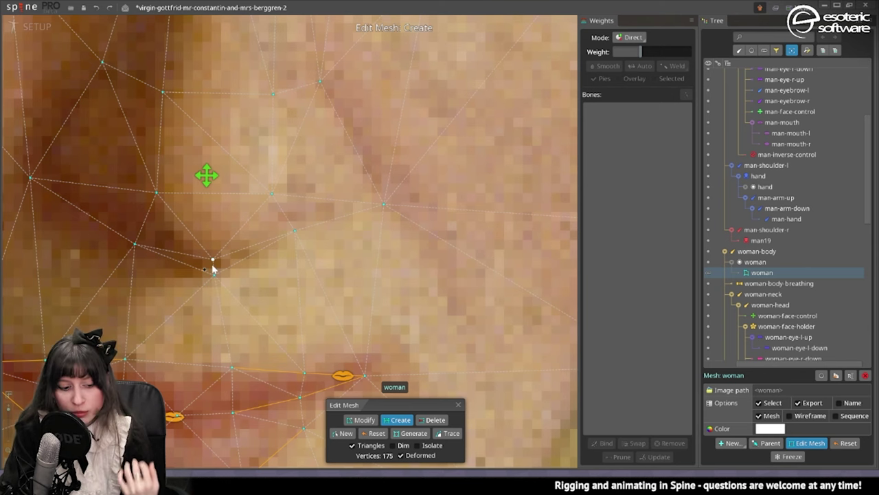
# Step: Add five mesh vertices between the woman's lower lip and chin, arranged in rows following the chin's contour
pyautogui.scroll(-5, 212, 252)
pyautogui.scroll(4, 298, 226)
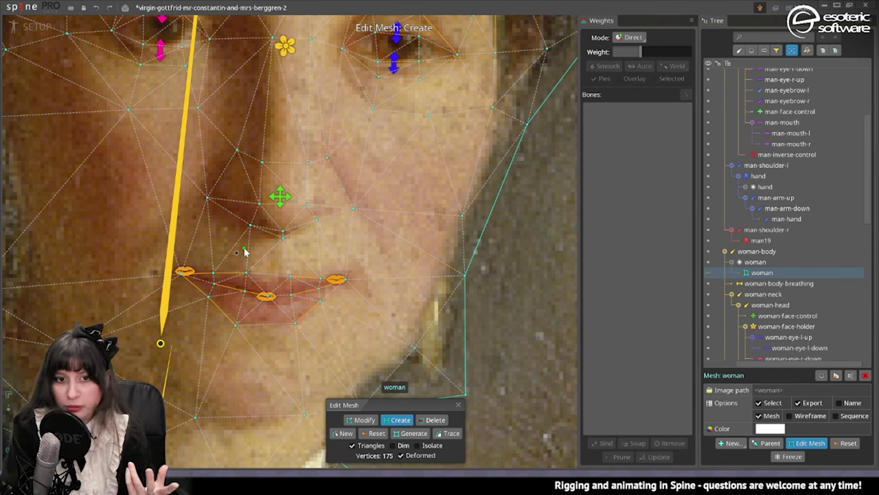
pyautogui.scroll(3, 285, 235)
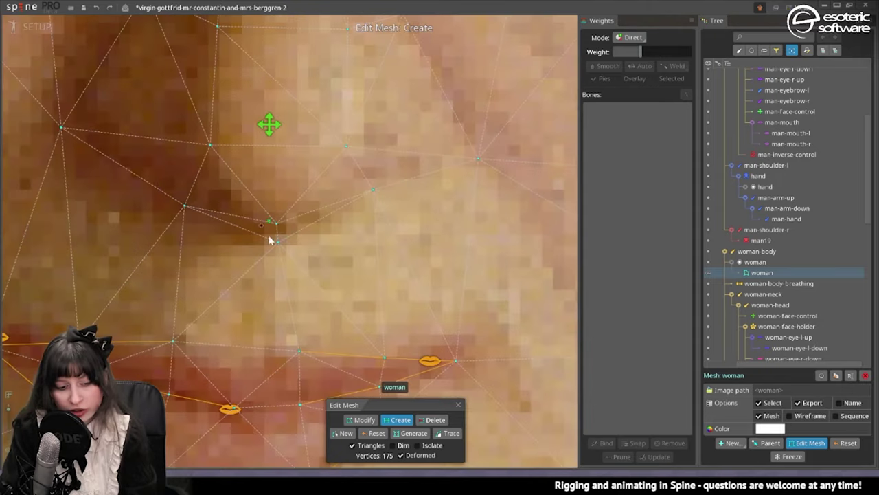
pyautogui.scroll(-6, 277, 222)
pyautogui.scroll(2, 298, 282)
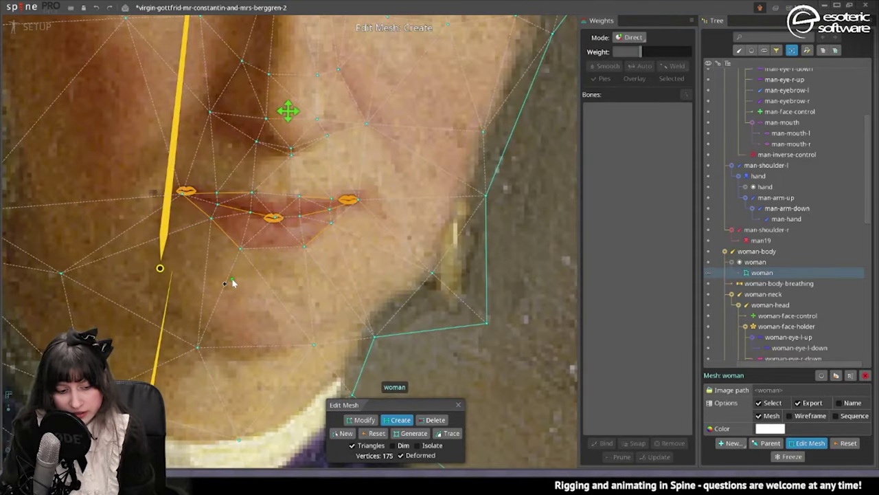
pyautogui.click(238, 280)
pyautogui.click(305, 281)
pyautogui.click(228, 318)
pyautogui.click(230, 354)
pyautogui.moveTo(314, 345); pyautogui.dragTo(309, 353)
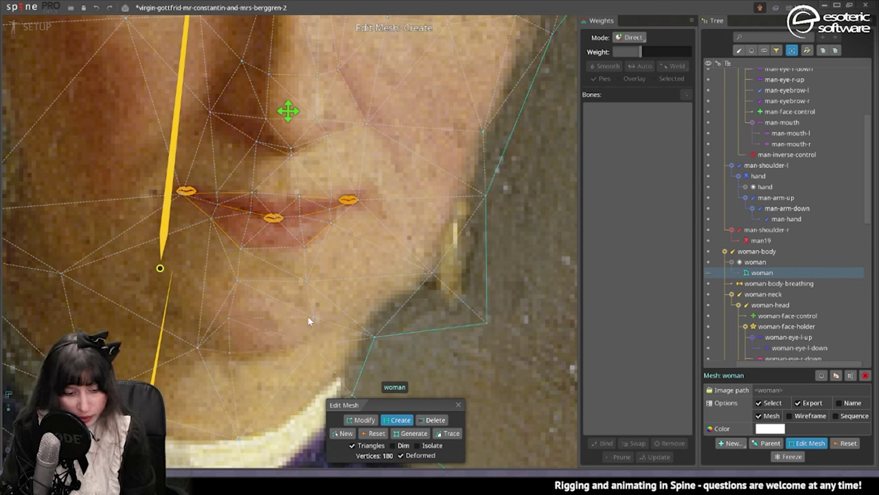
# Step: Draw mesh edges along the woman's jawline below the blue-marked eye and add two lower cheek vertices between mouth and jaw
pyautogui.click(364, 420)
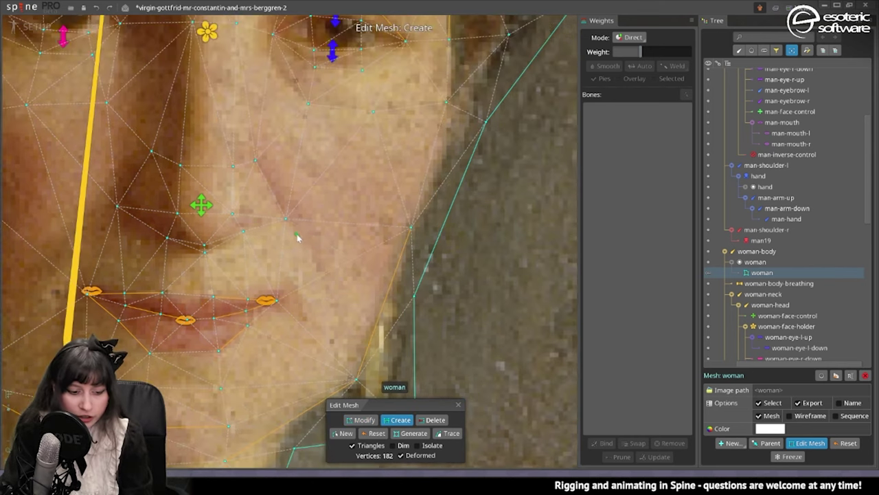
pyautogui.moveTo(296, 235); pyautogui.dragTo(282, 224)
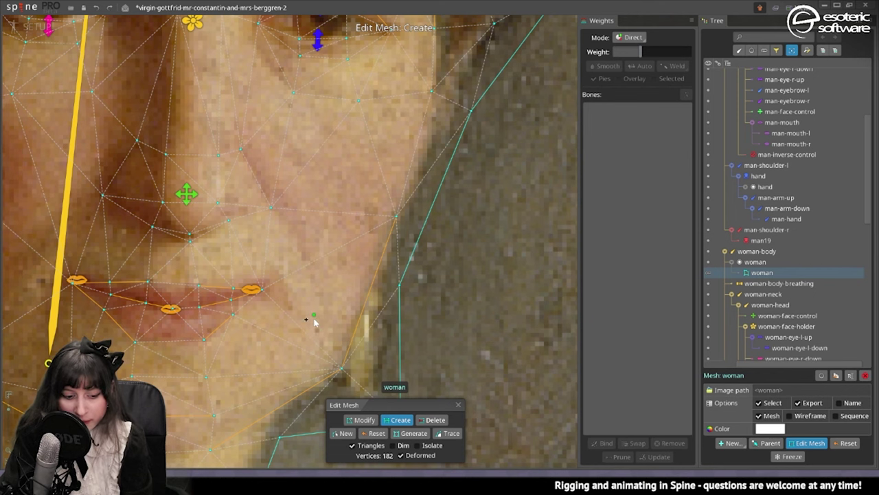
pyautogui.moveTo(320, 300); pyautogui.dragTo(236, 319)
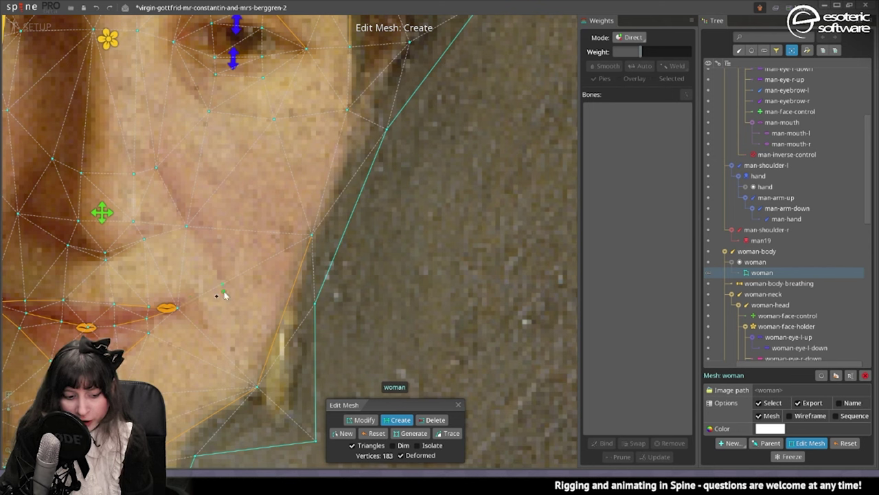
pyautogui.click(230, 364)
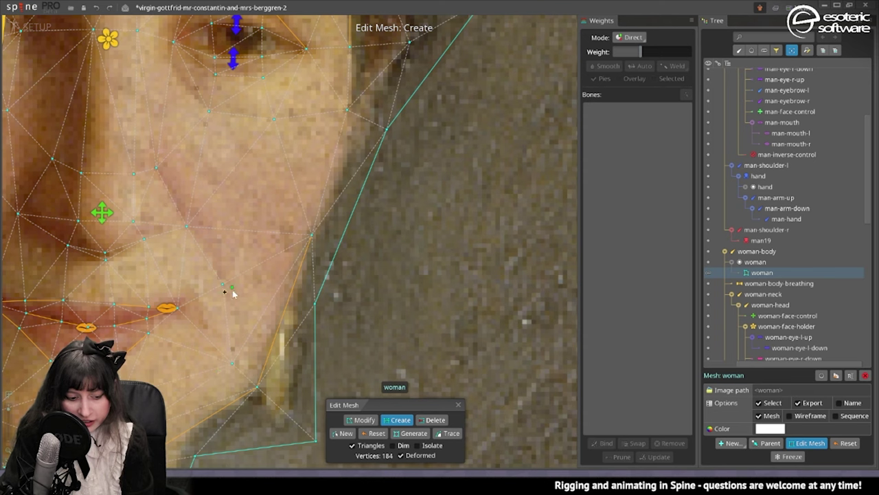
# Step: Add three mesh vertices to the woman's cheek below the pink-marked eye, around the mouth corner and toward the jaw
pyautogui.scroll(-2, 231, 368)
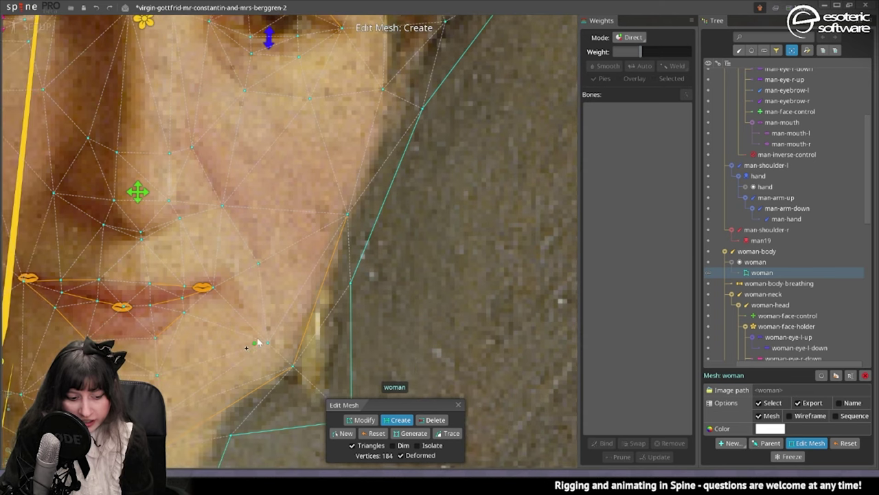
pyautogui.scroll(-2, 205, 354)
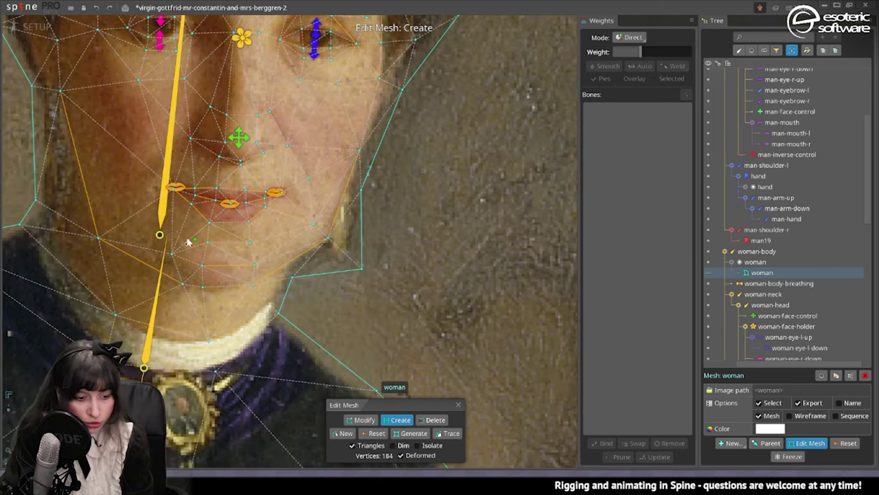
pyautogui.scroll(2, 143, 191)
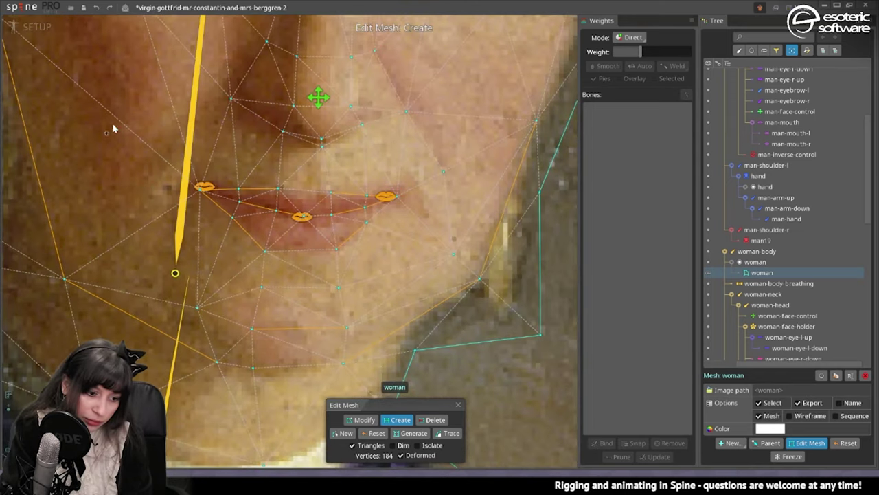
pyautogui.scroll(-3, 82, 171)
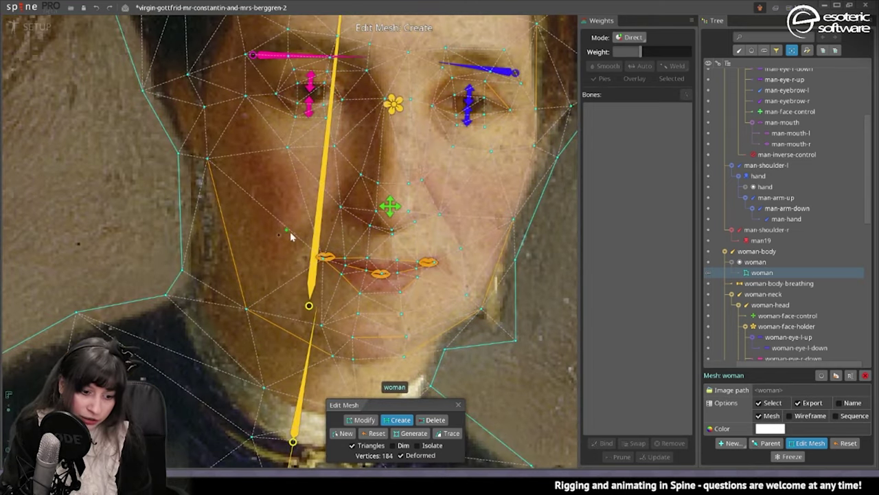
pyautogui.moveTo(307, 254); pyautogui.dragTo(219, 290)
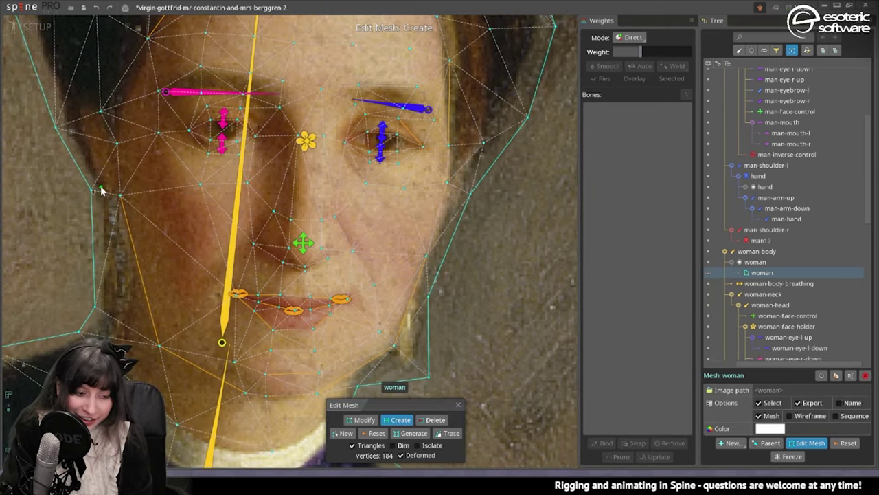
pyautogui.scroll(3, 234, 302)
pyautogui.click(217, 321)
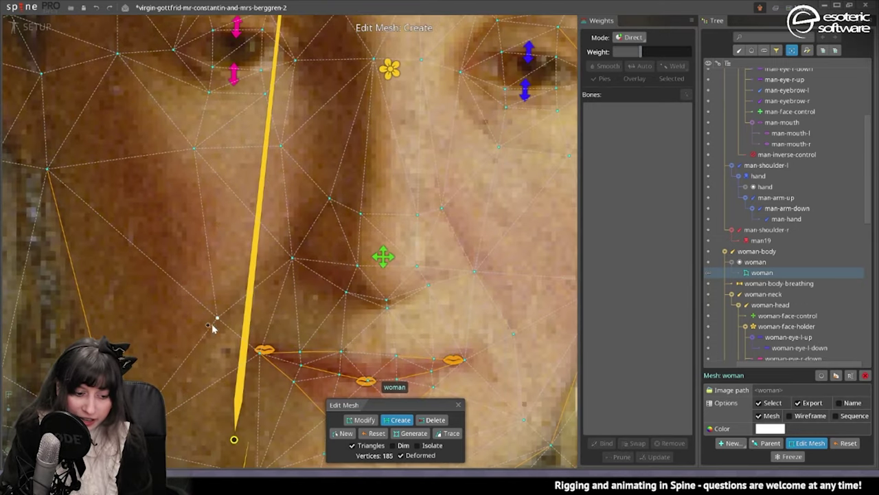
pyautogui.scroll(-3, 227, 316)
pyautogui.click(252, 295)
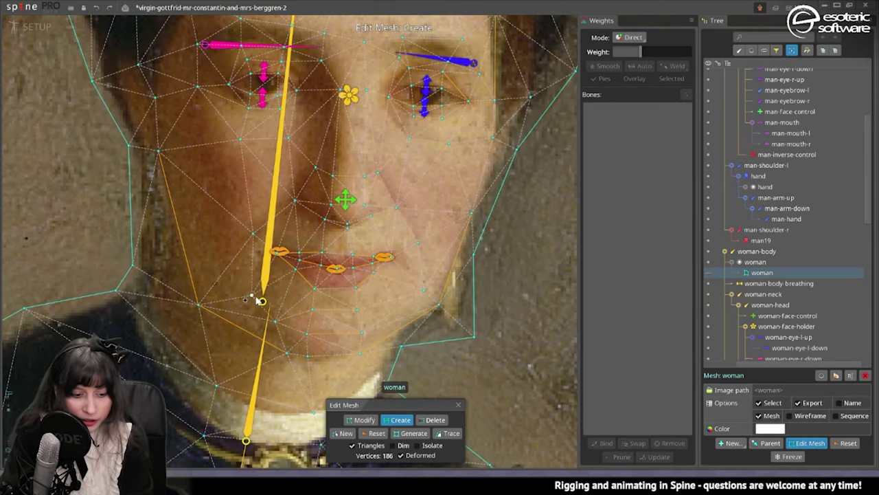
pyautogui.moveTo(248, 275); pyautogui.dragTo(213, 280)
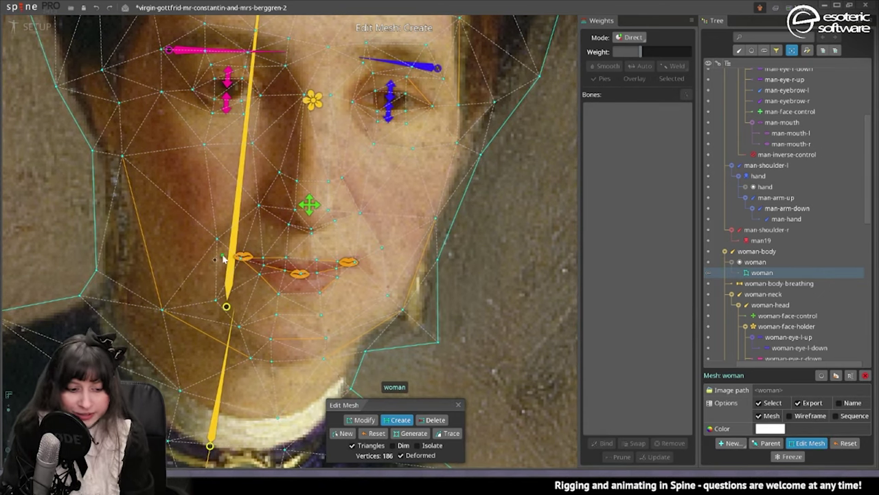
pyautogui.moveTo(211, 256); pyautogui.dragTo(135, 279)
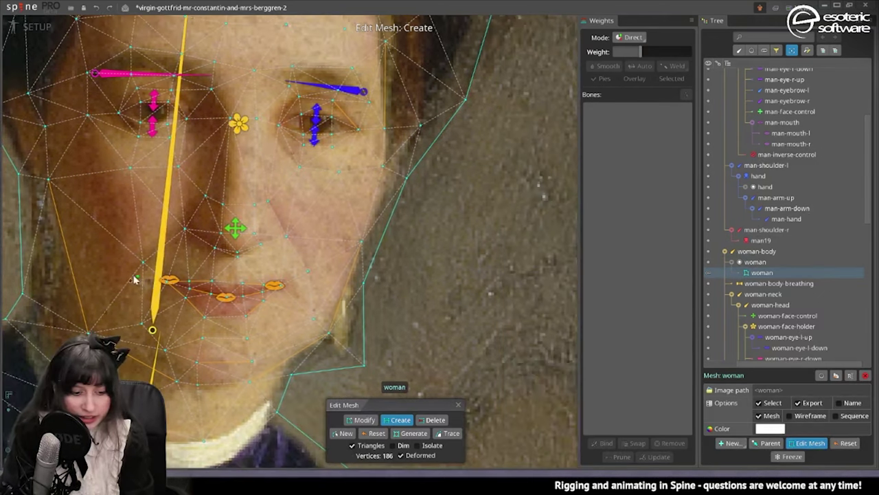
pyautogui.click(111, 307)
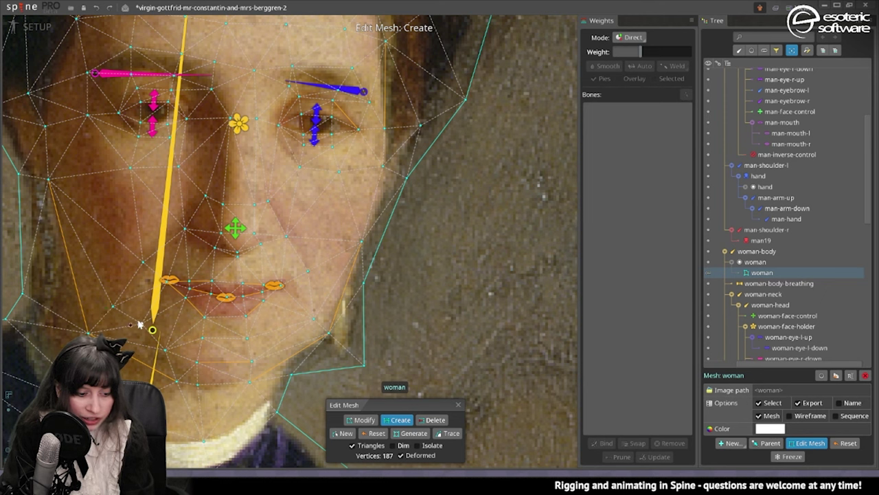